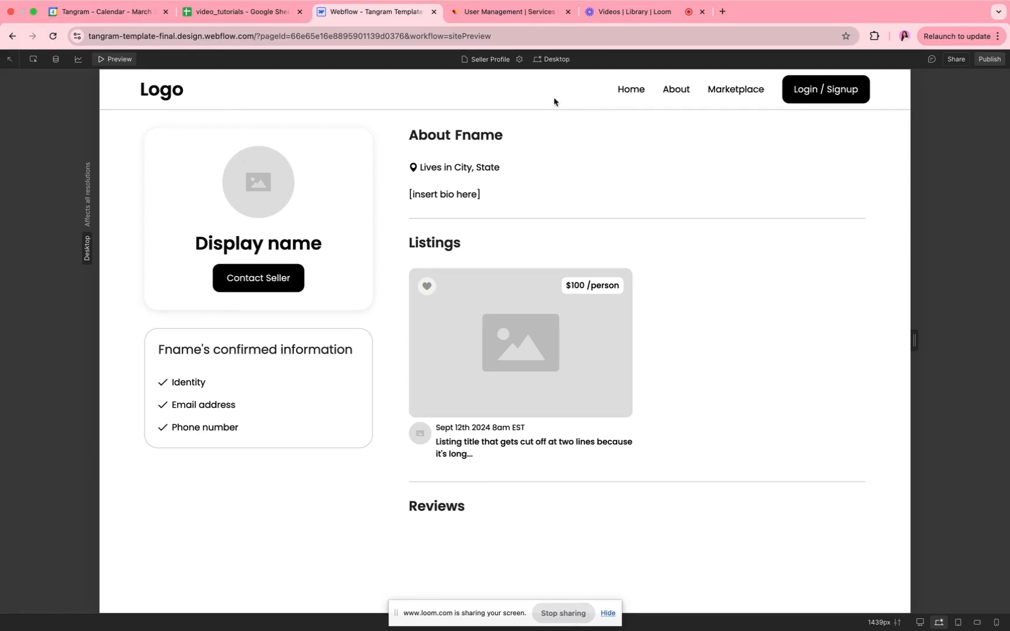
Exit the Seller Profile preview, switch to the Tangram admin site and open its list of connected pages.
click(114, 63)
key(ctrl+Tab)
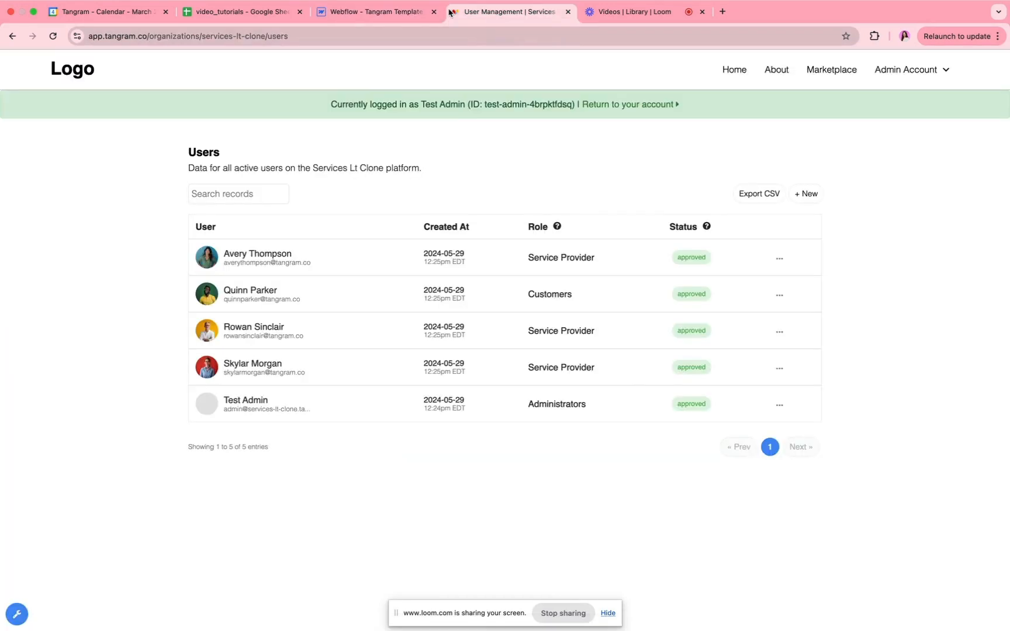
click(17, 613)
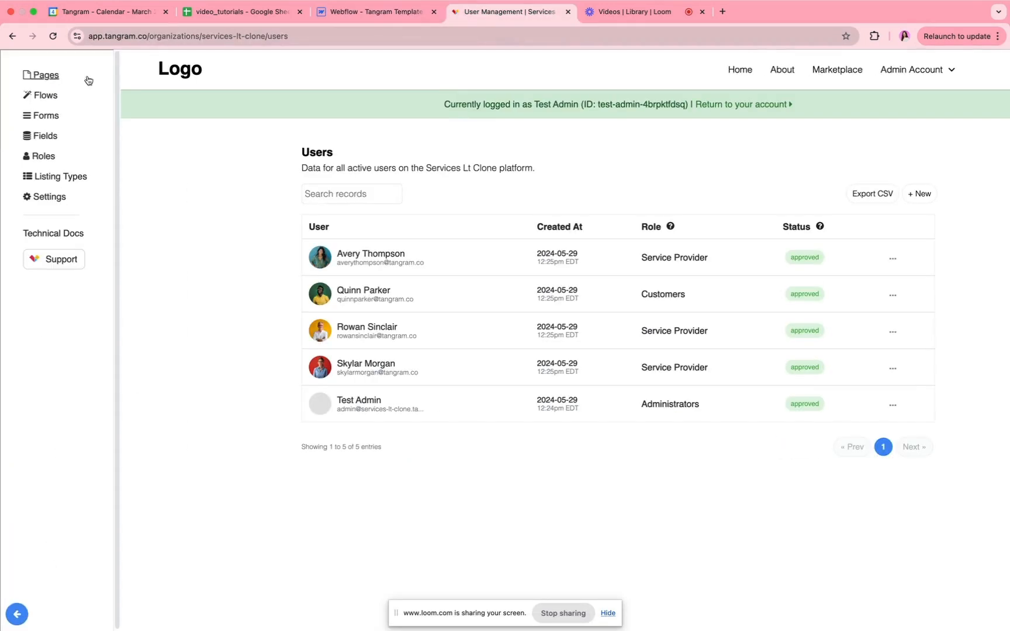
click(48, 77)
Look up the profile pages in the Webflow site's page list, and search Tangram's connected pages for "provider".
key(ctrl+shift+Tab)
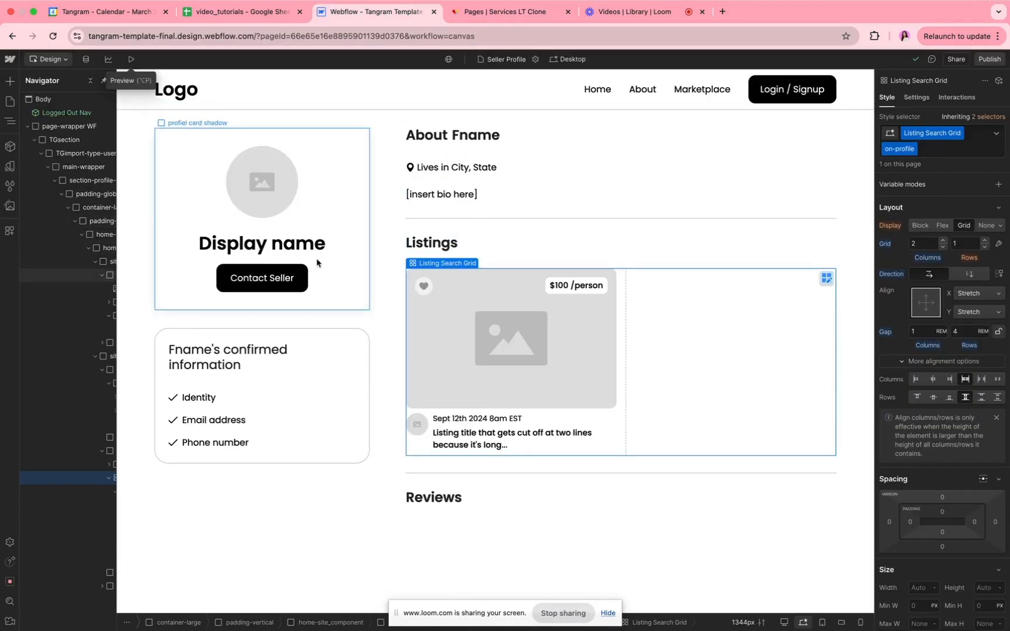
click(10, 102)
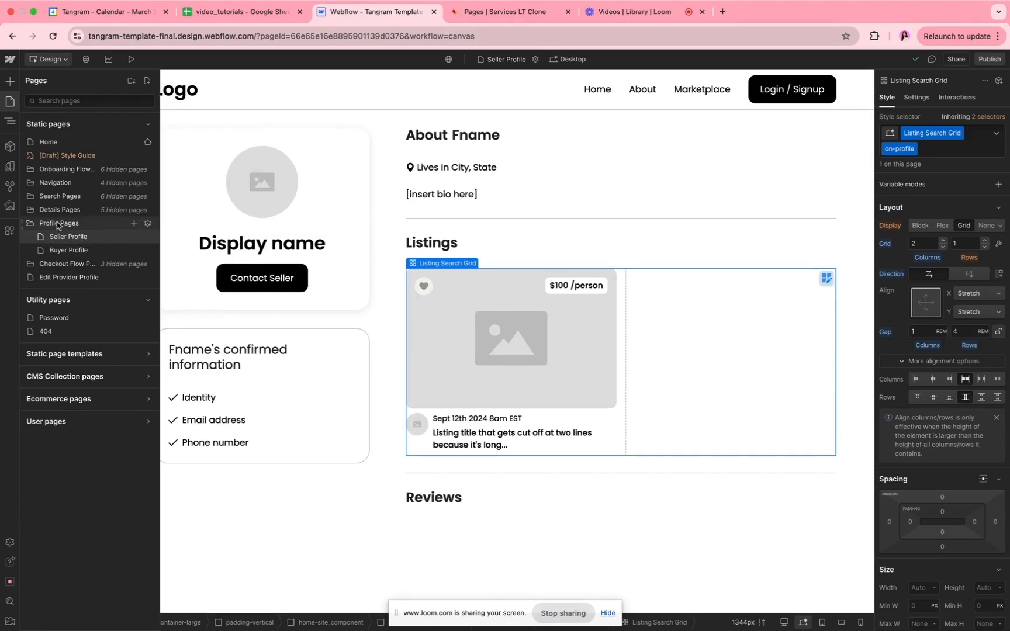
click(497, 20)
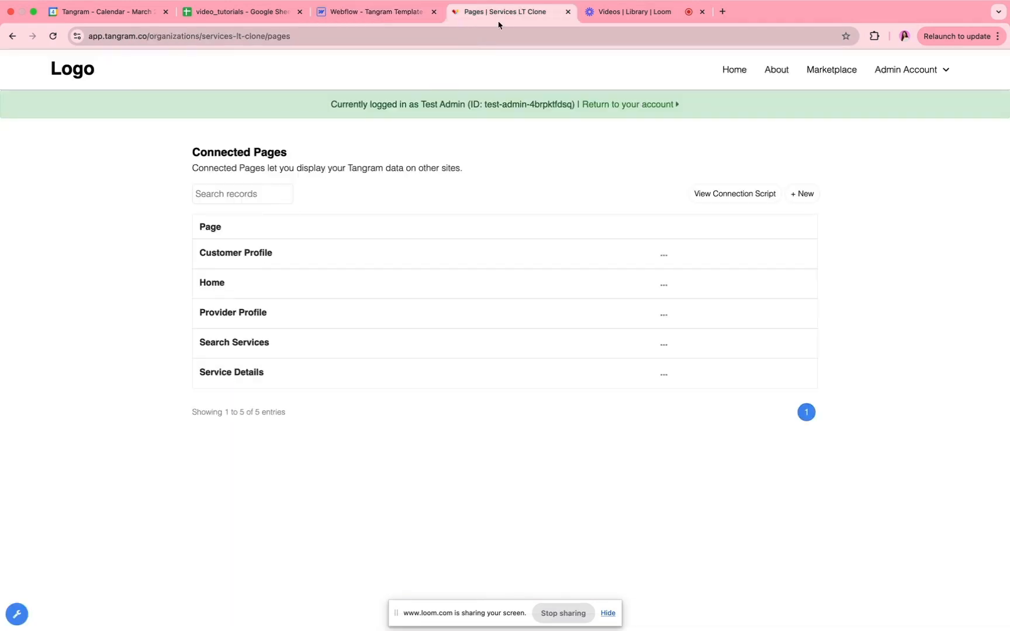
click(223, 193)
text(provider)
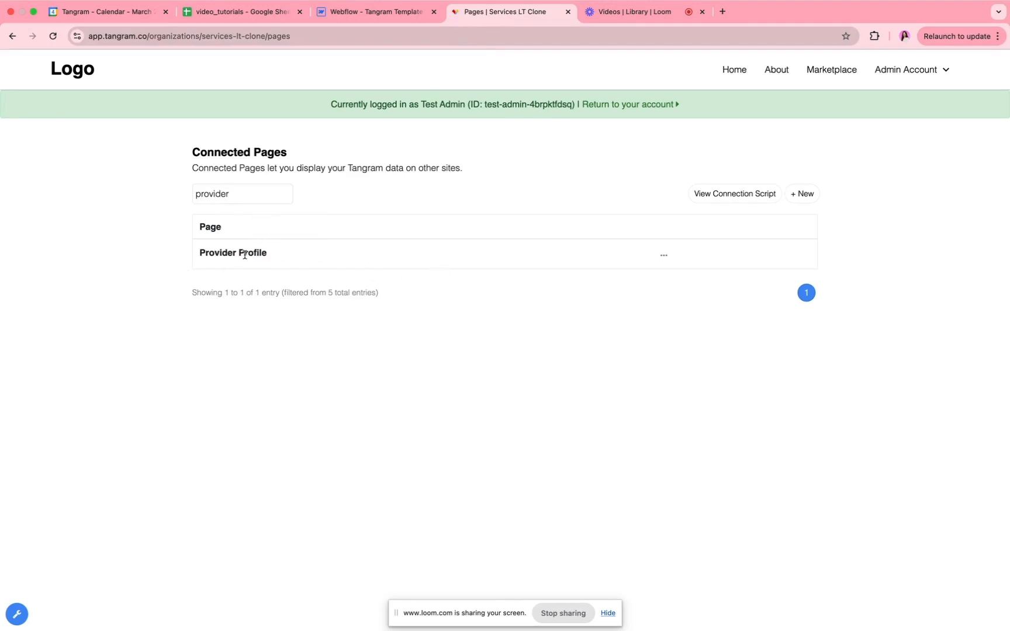
click(801, 199)
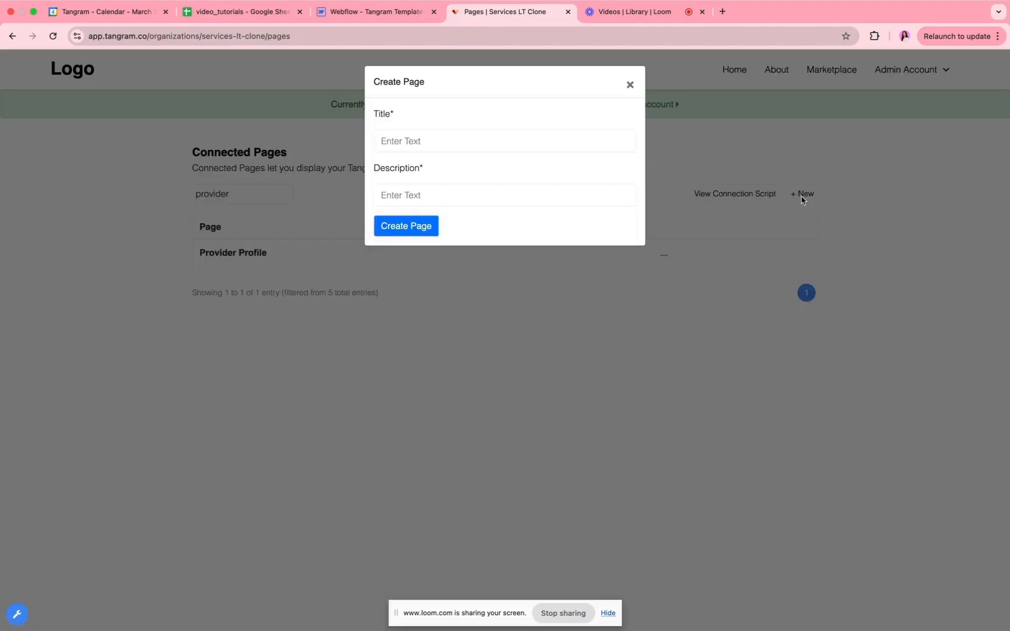
click(401, 197)
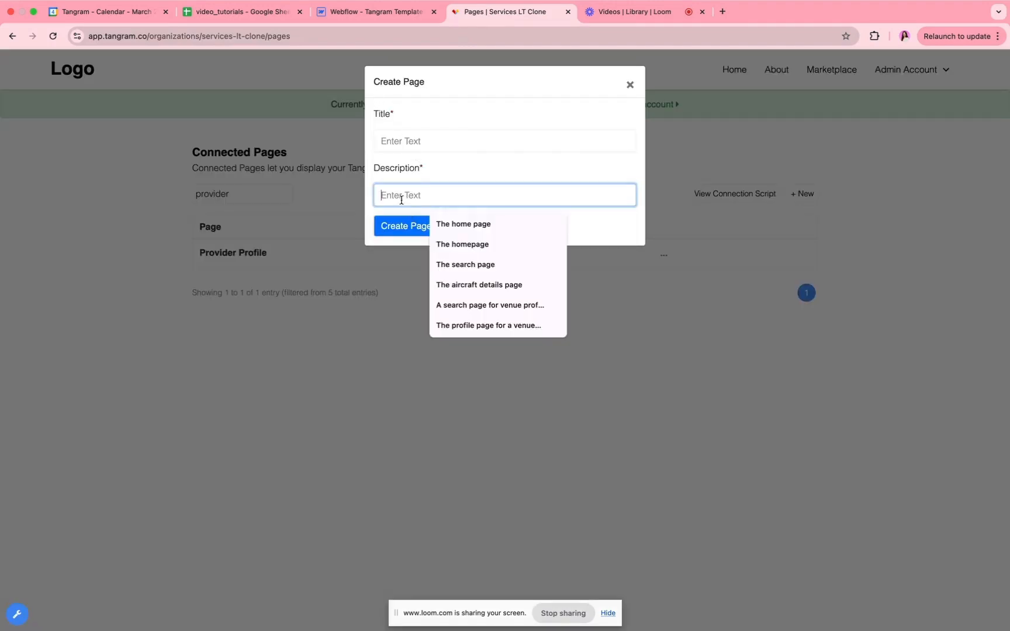
click(630, 86)
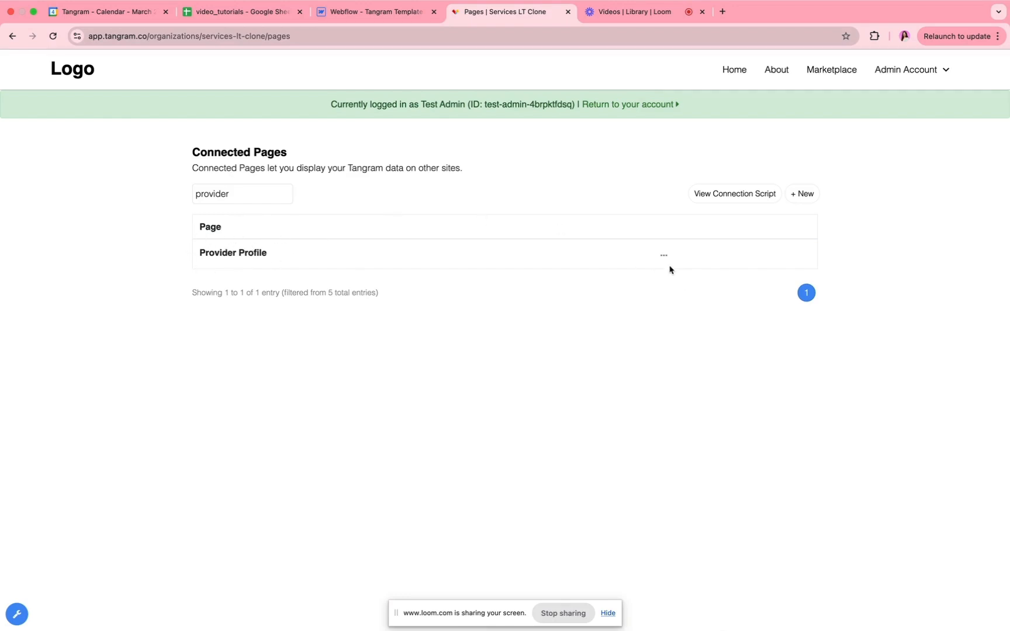
Open the Provider Profile connected page for editing.
click(663, 255)
click(664, 256)
click(612, 291)
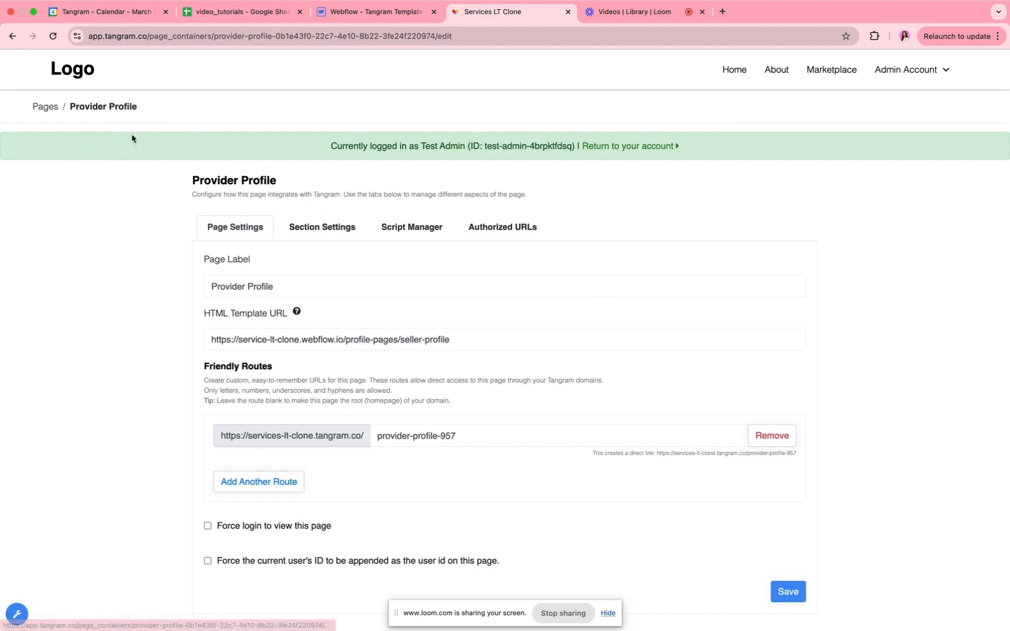
Glance at the Webflow seller profile, and open the Provider Profile section's settings in Tangram for editing.
click(384, 13)
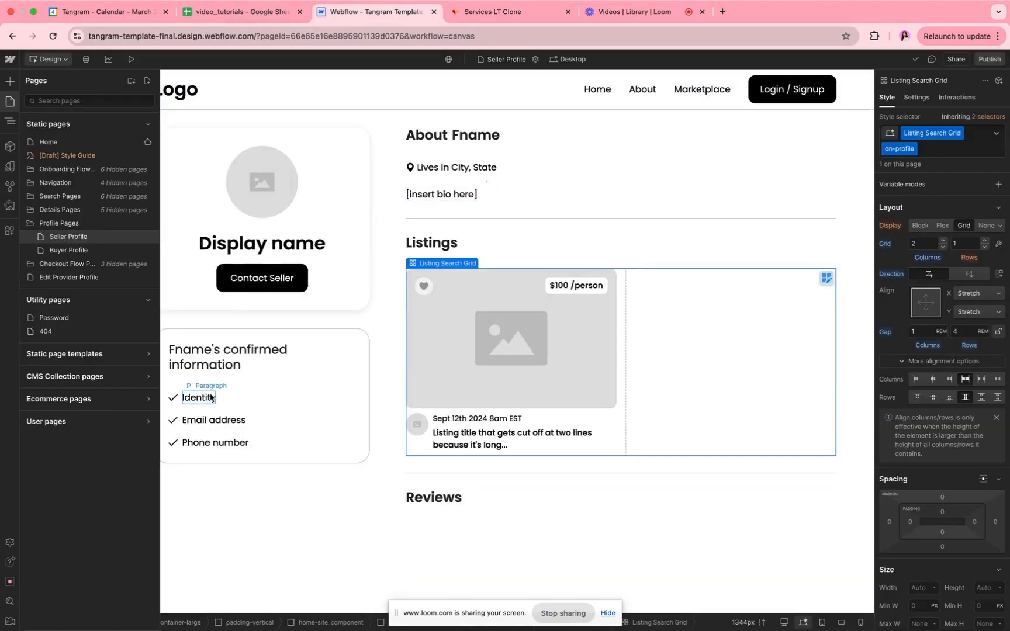
click(492, 12)
click(341, 234)
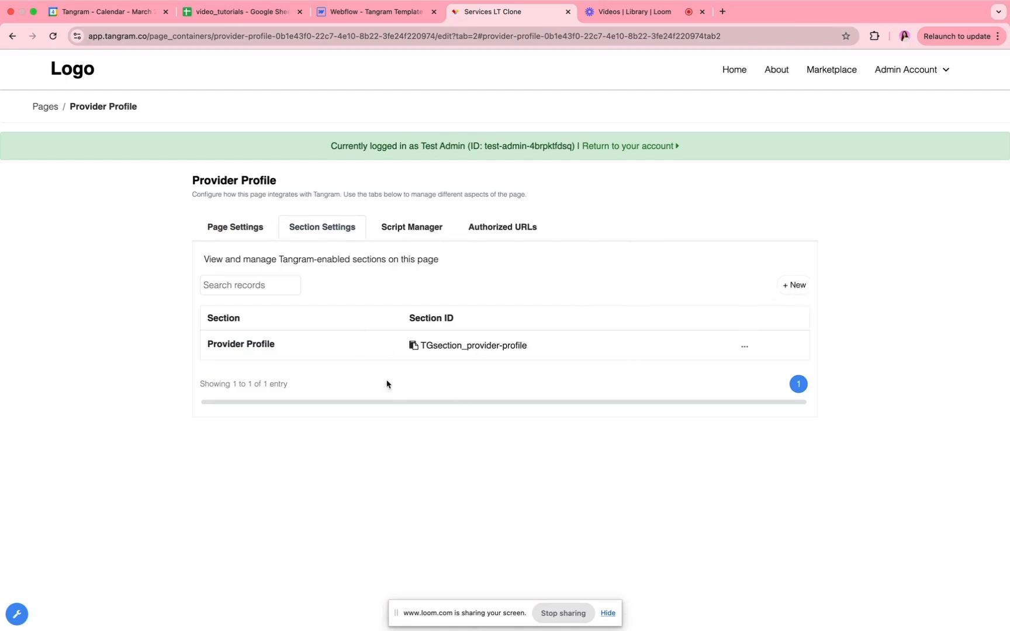
click(743, 346)
click(717, 367)
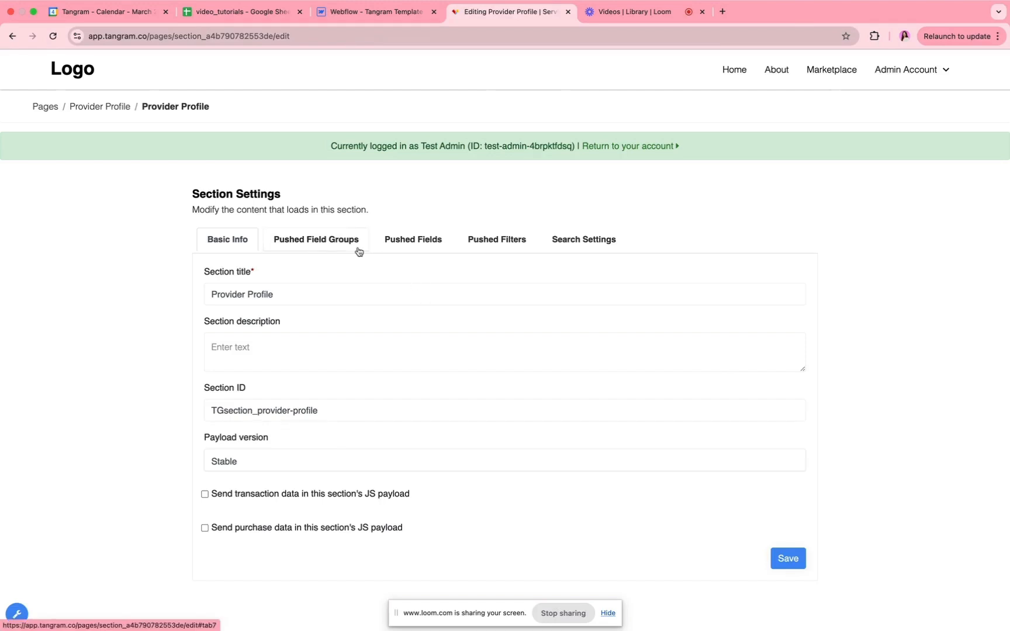
Review the section's pushed field groups and the roles and listing types available to connect, without adding any.
click(359, 252)
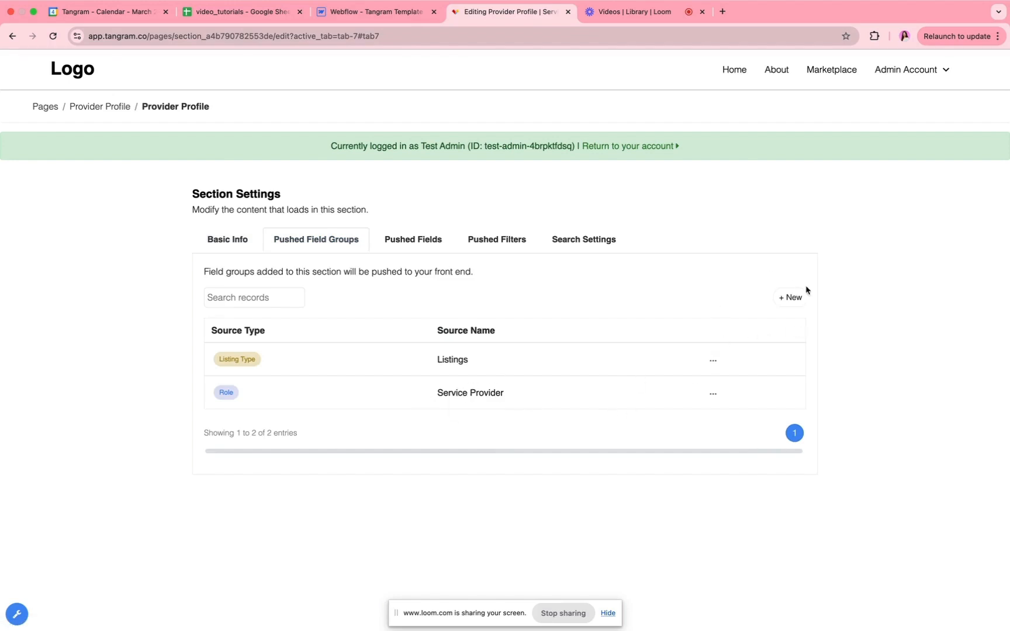
click(791, 297)
click(510, 135)
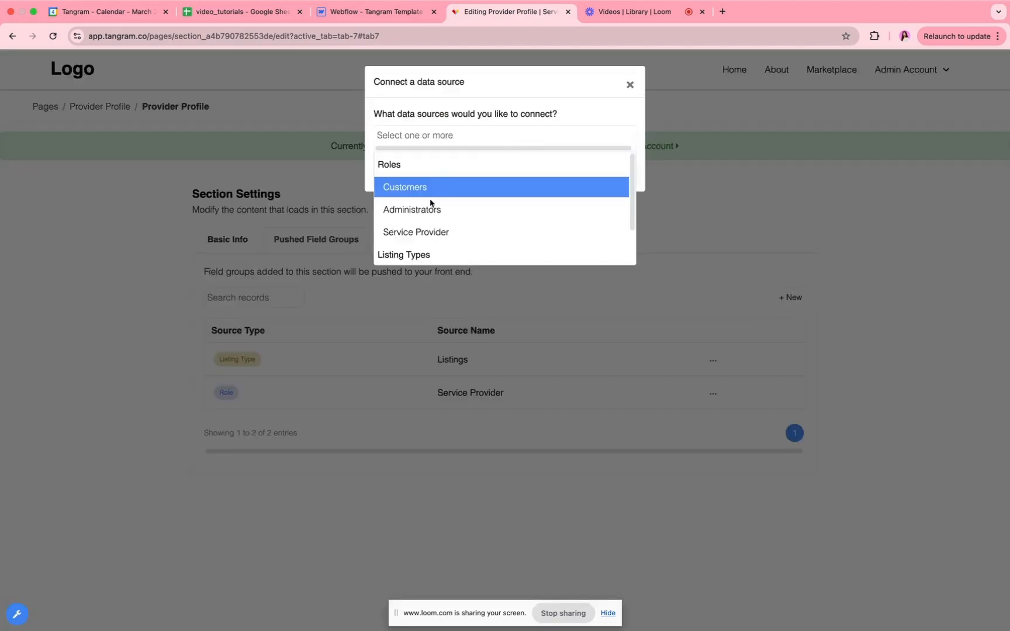
scroll(423, 187, down, 2)
click(313, 293)
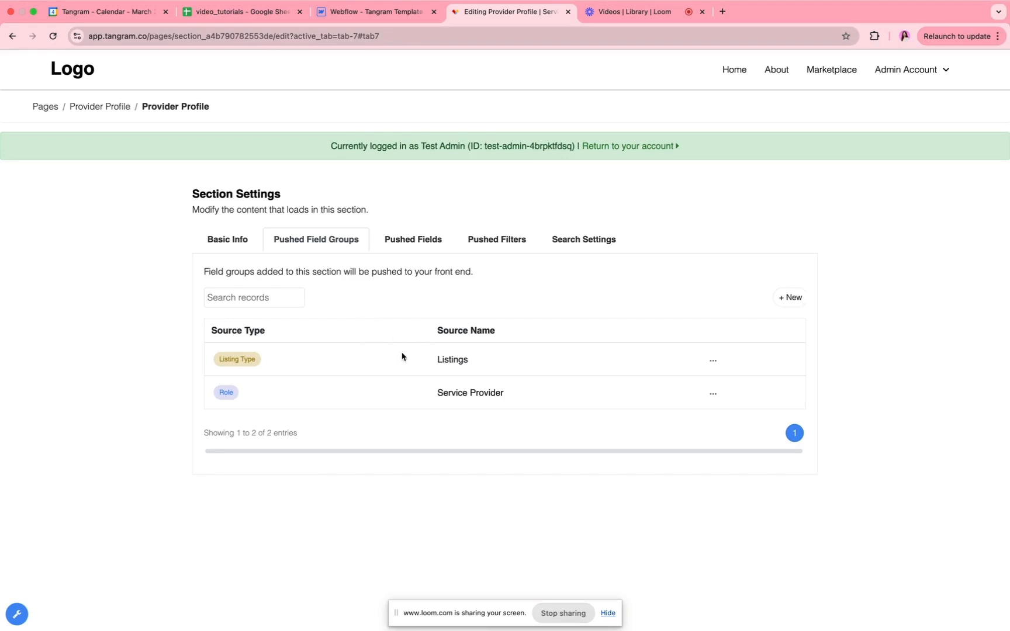
Check the listings area of the Webflow seller profile, and view the Tangram section's pushed fields.
click(377, 12)
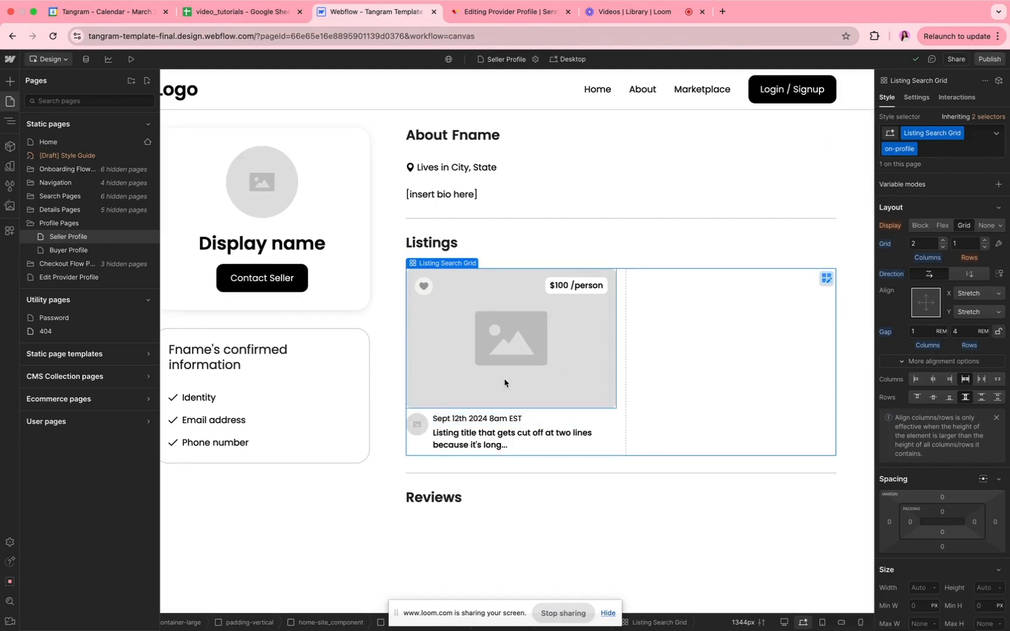
click(508, 12)
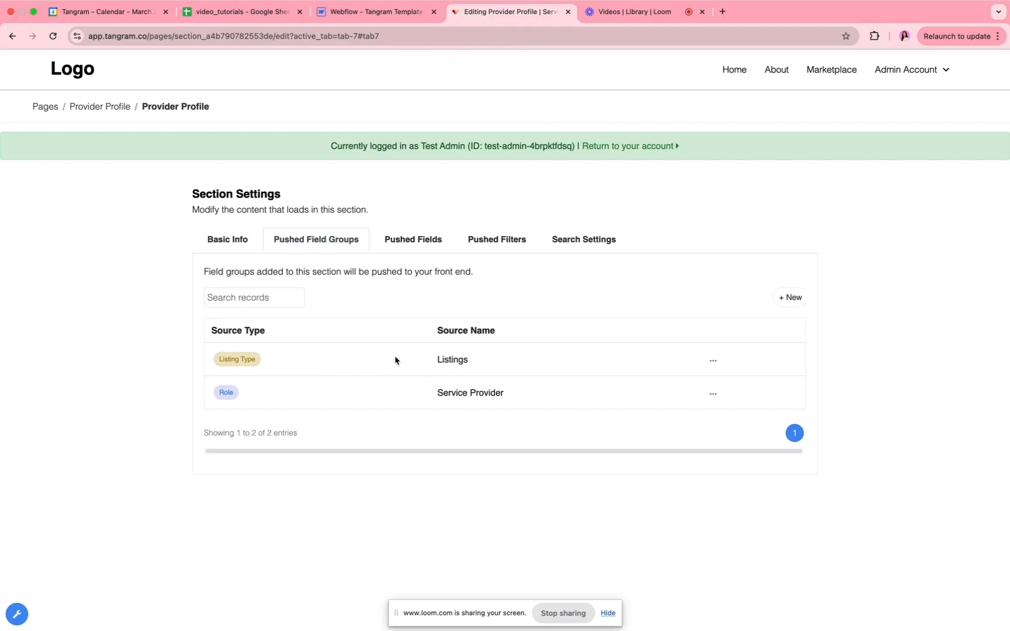
click(408, 248)
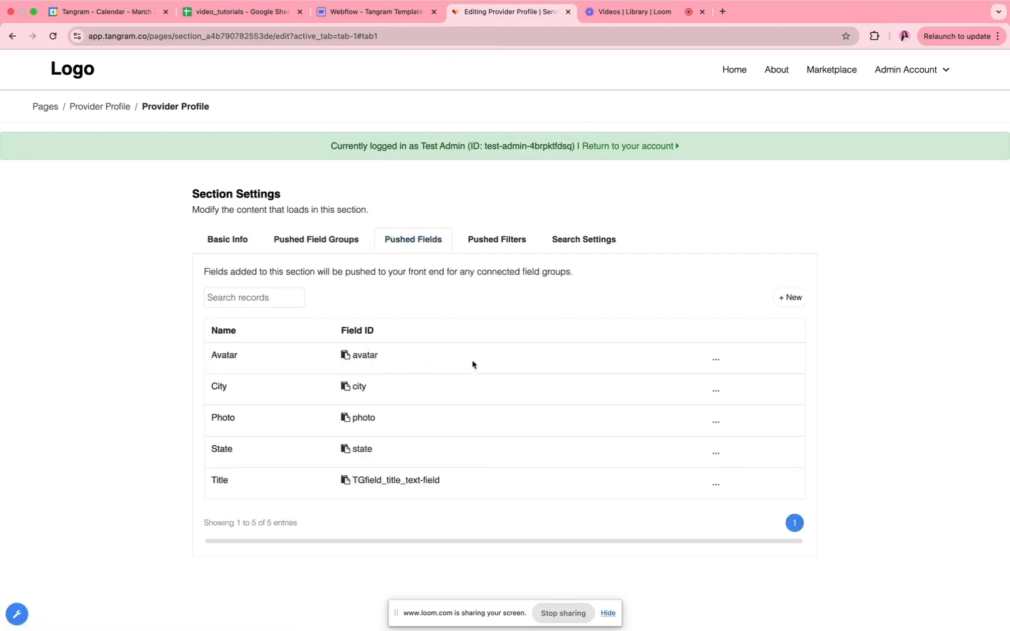
Inspect the profile picture, display name and bio elements in Webflow for comparison with Tangram's pushed fields.
click(392, 11)
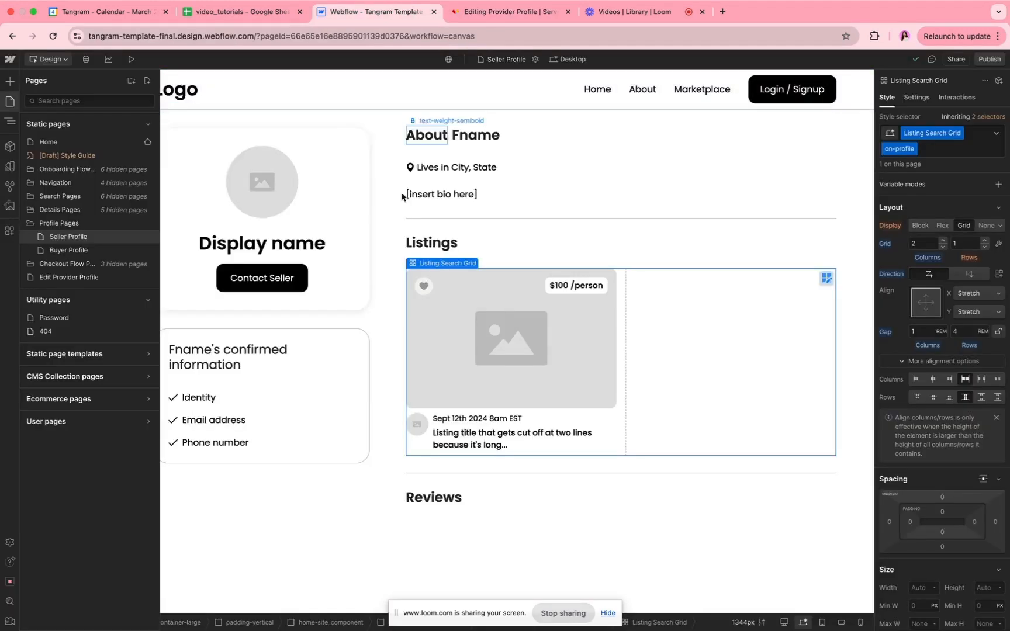
click(270, 253)
click(276, 185)
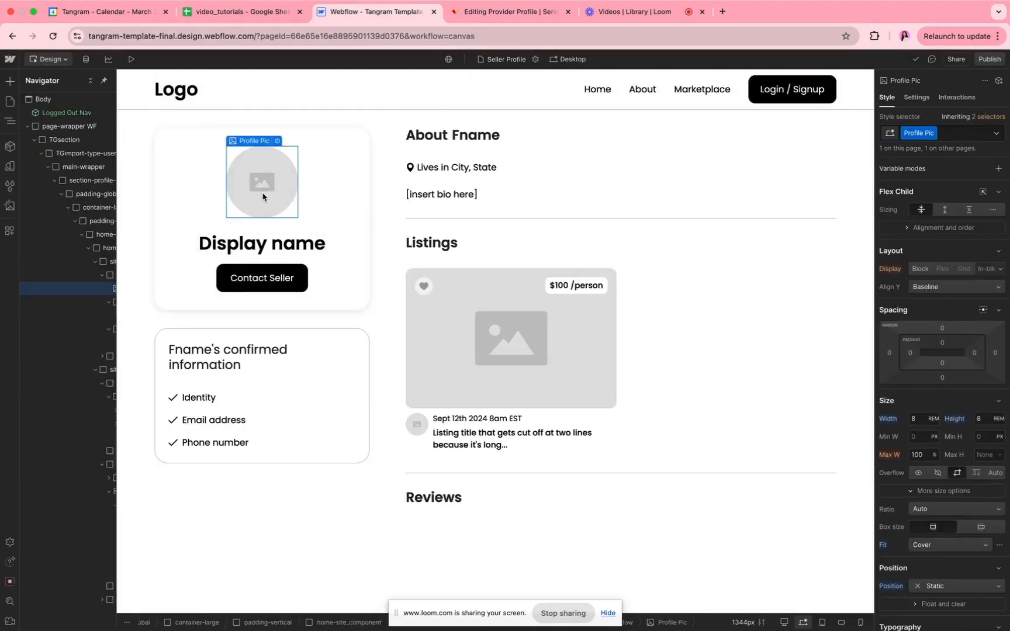
click(265, 245)
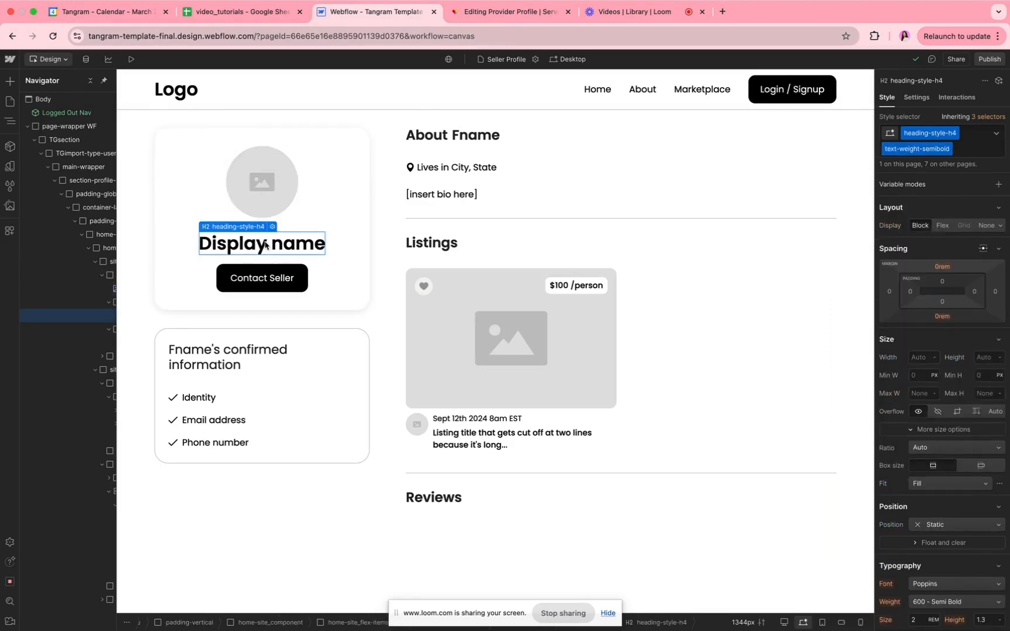
click(459, 195)
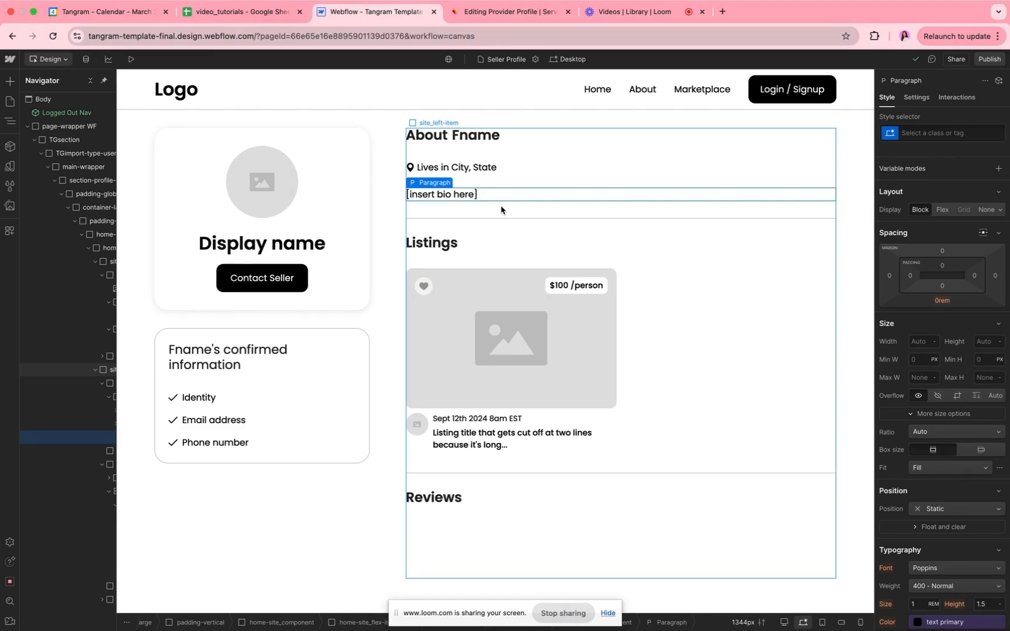
click(484, 14)
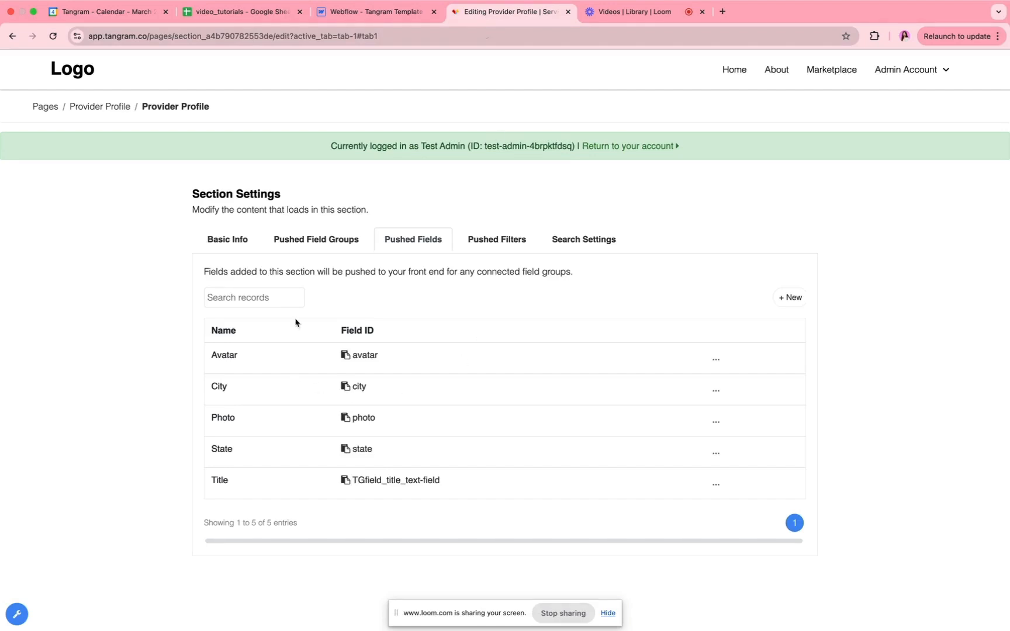
Collapse the TGsection div block in the Webflow Seller Profile's element tree and select it.
click(388, 12)
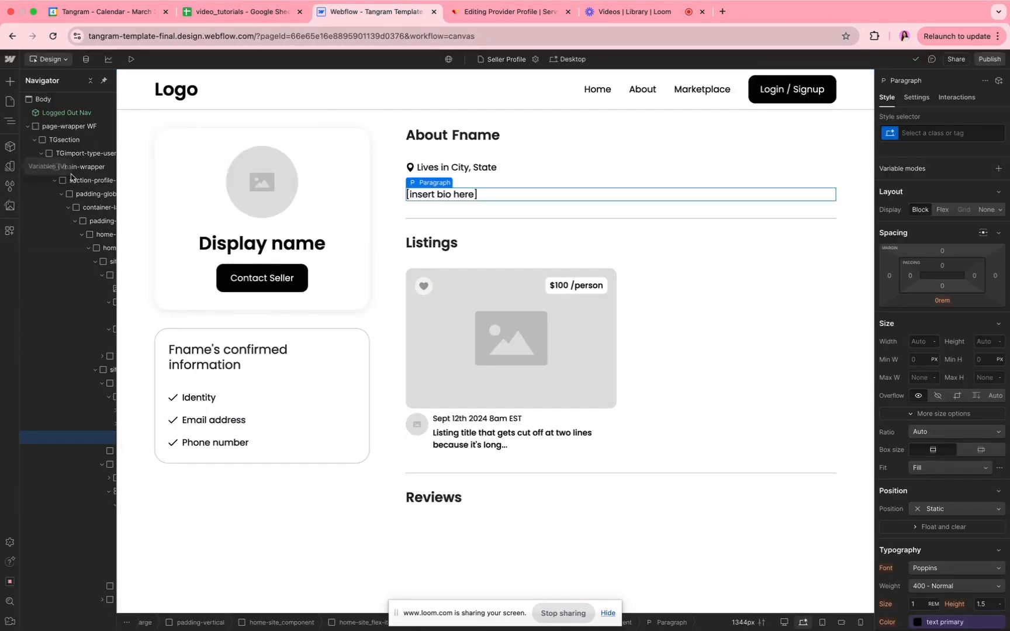
scroll(73, 180, right, 1)
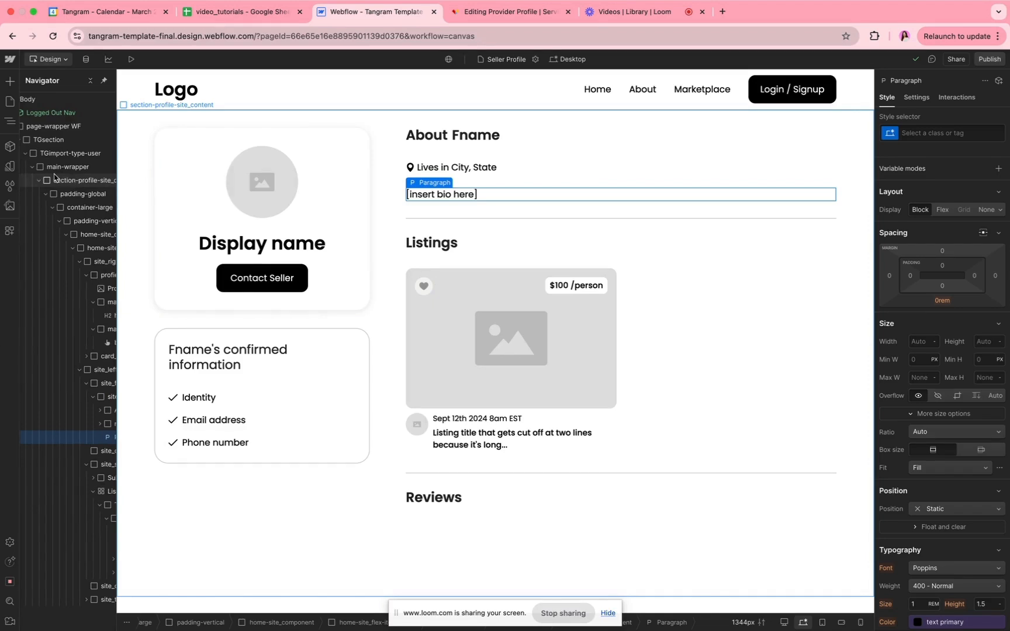
scroll(54, 177, left, 1)
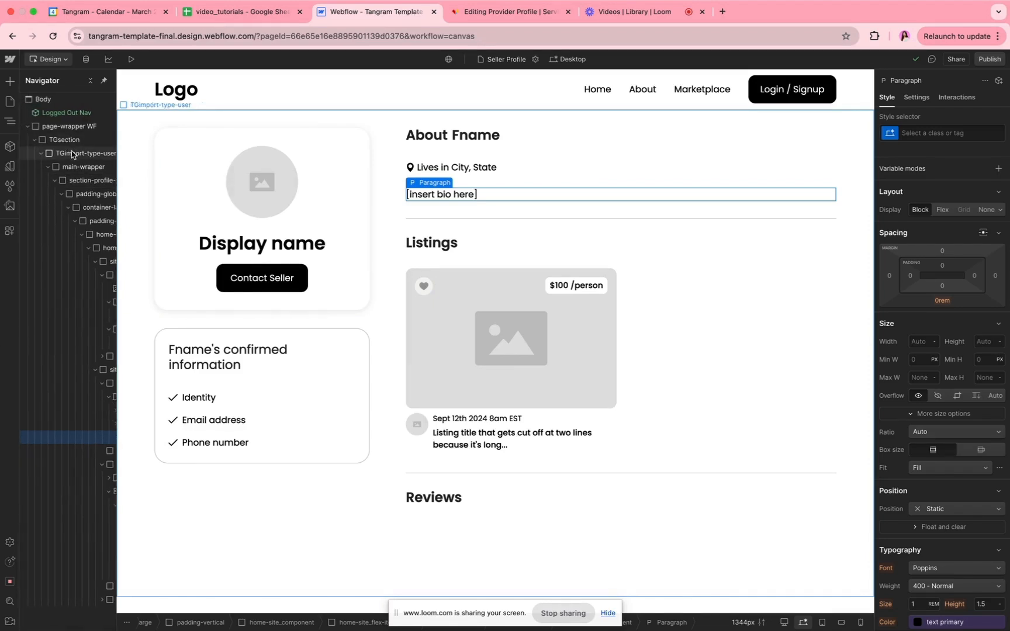
scroll(50, 153, right, 1)
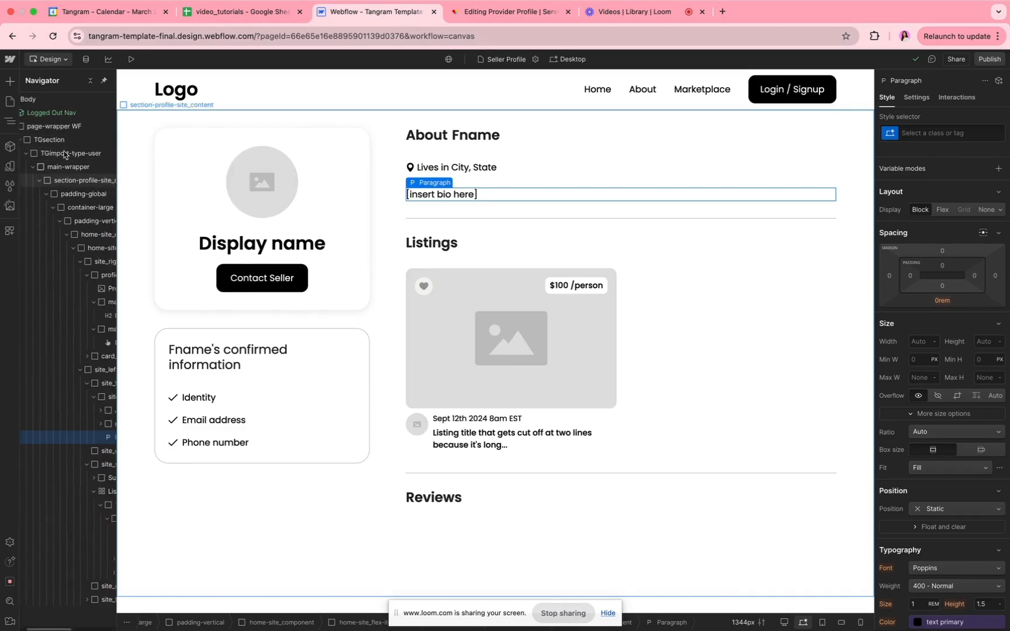
scroll(29, 146, left, 1)
click(34, 140)
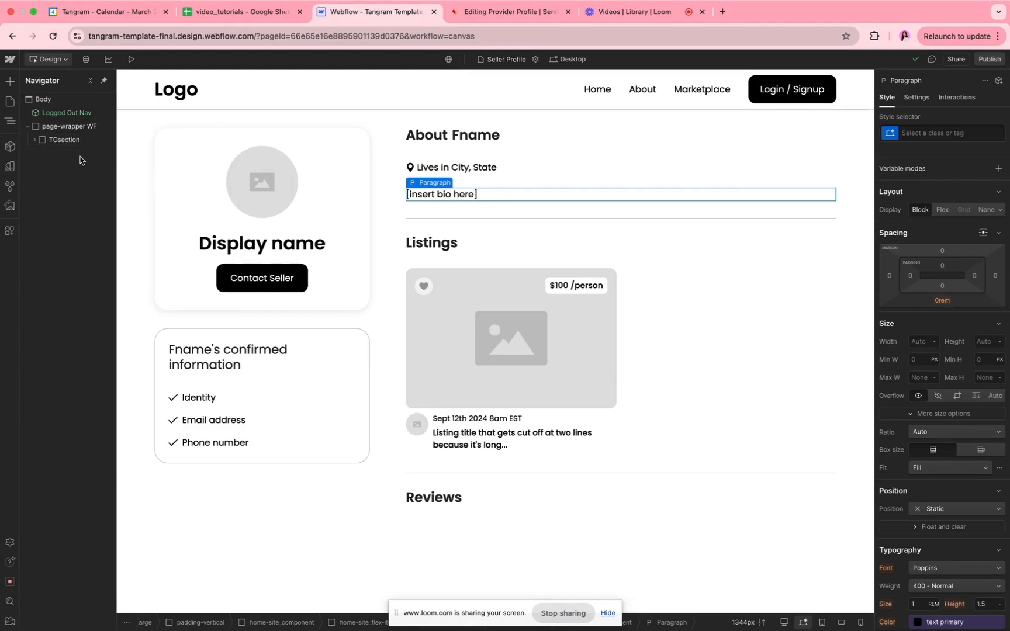
click(56, 140)
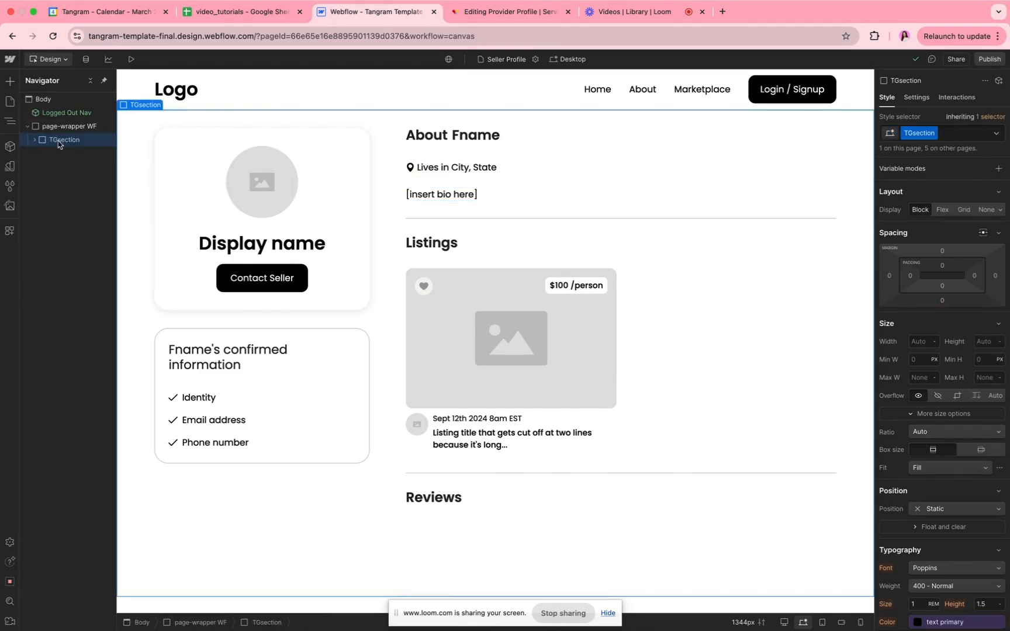
Copy the Provider Profile section's ID from the page's section settings in Tangram and return to the Webflow design.
click(501, 12)
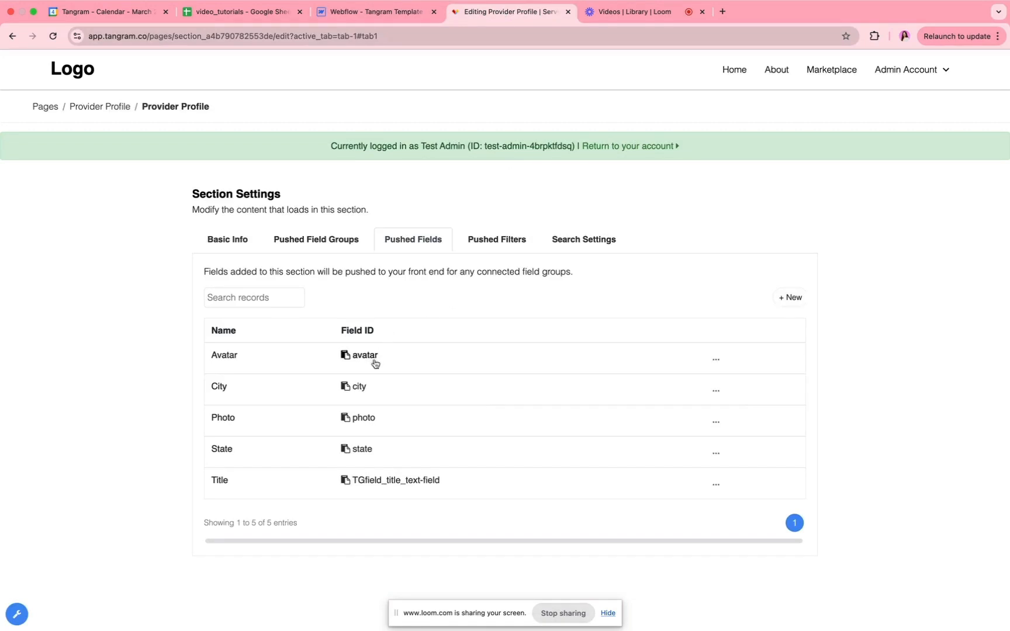
click(104, 107)
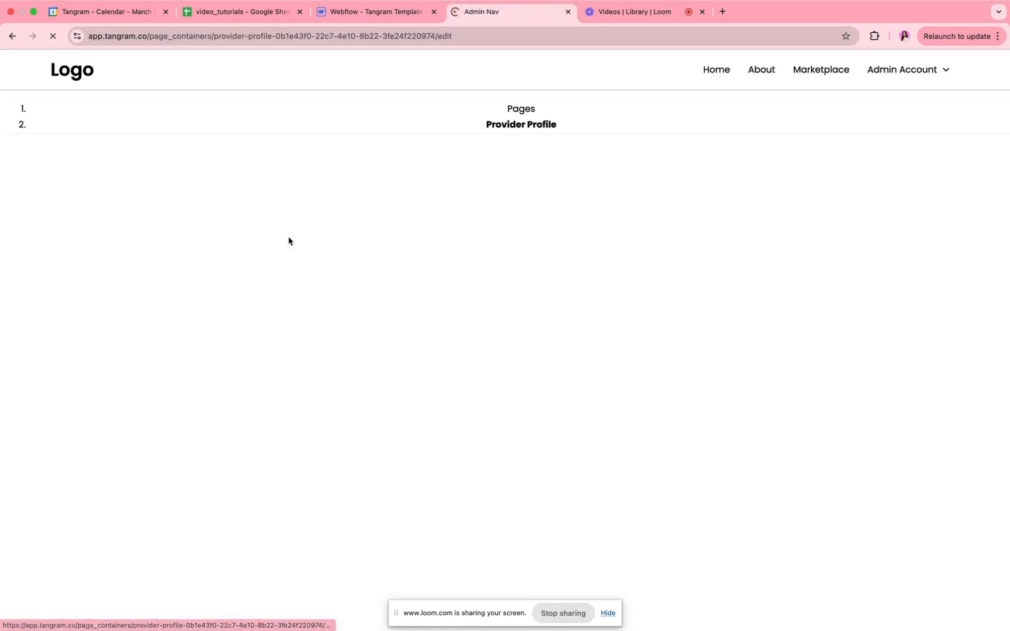
click(312, 226)
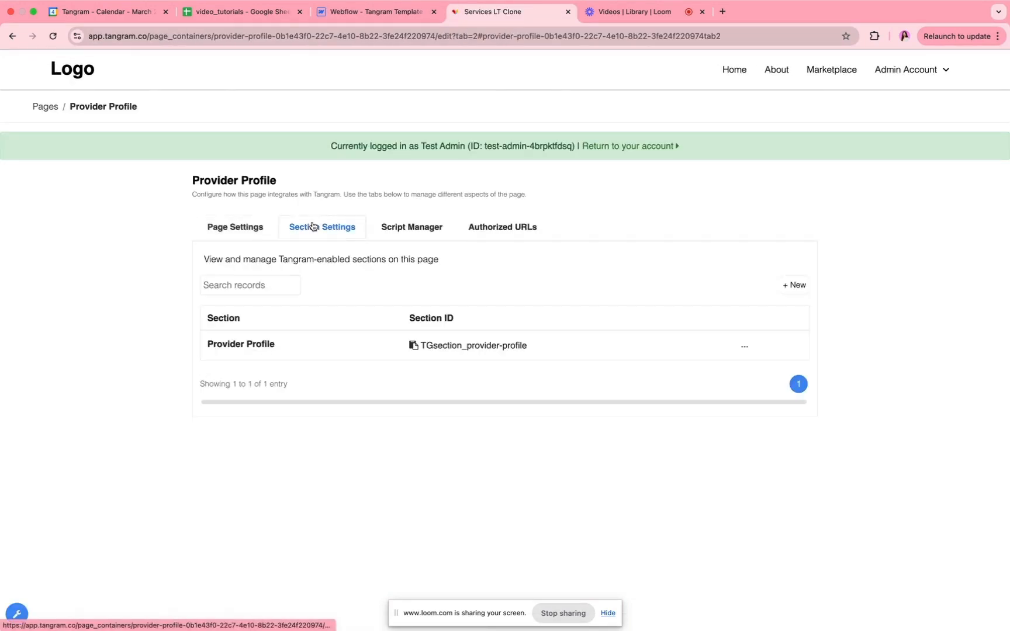
click(455, 350)
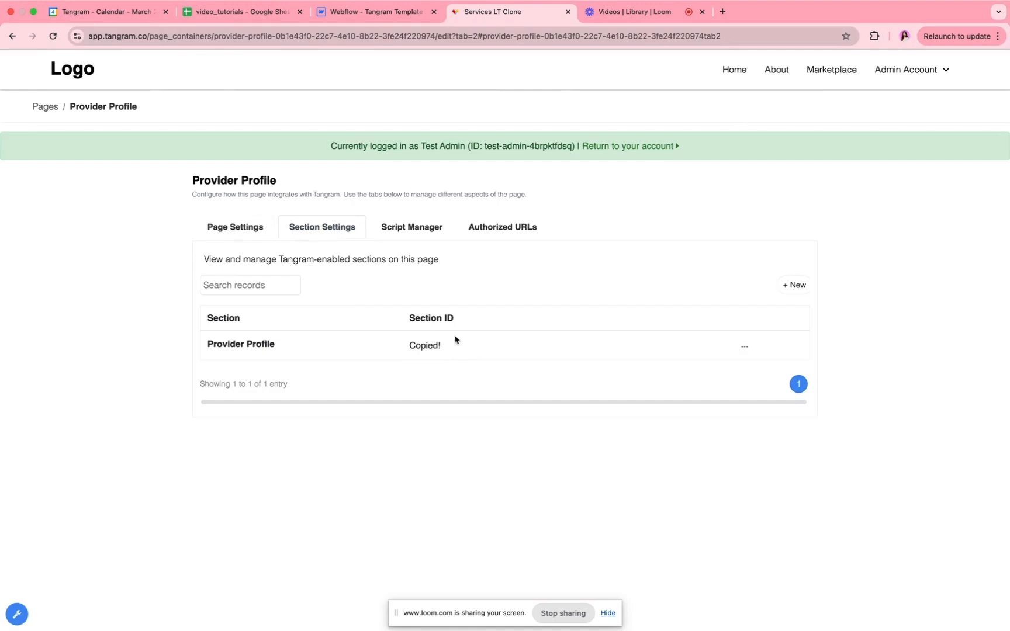
click(380, 21)
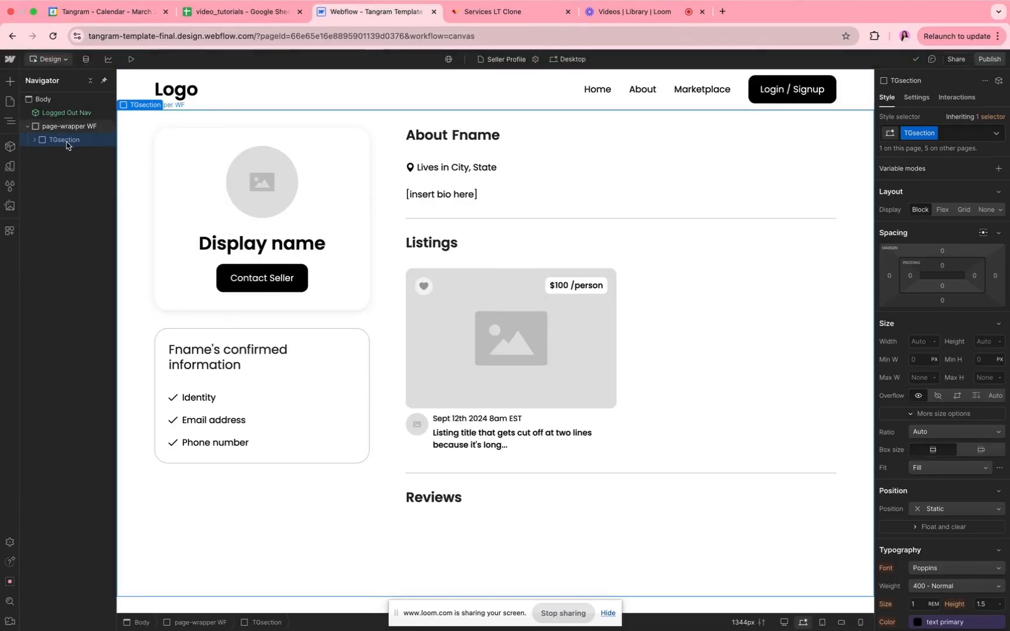
Set the TGsection div block's tg-section-id custom attribute to TGsection_provider-profile.
click(916, 97)
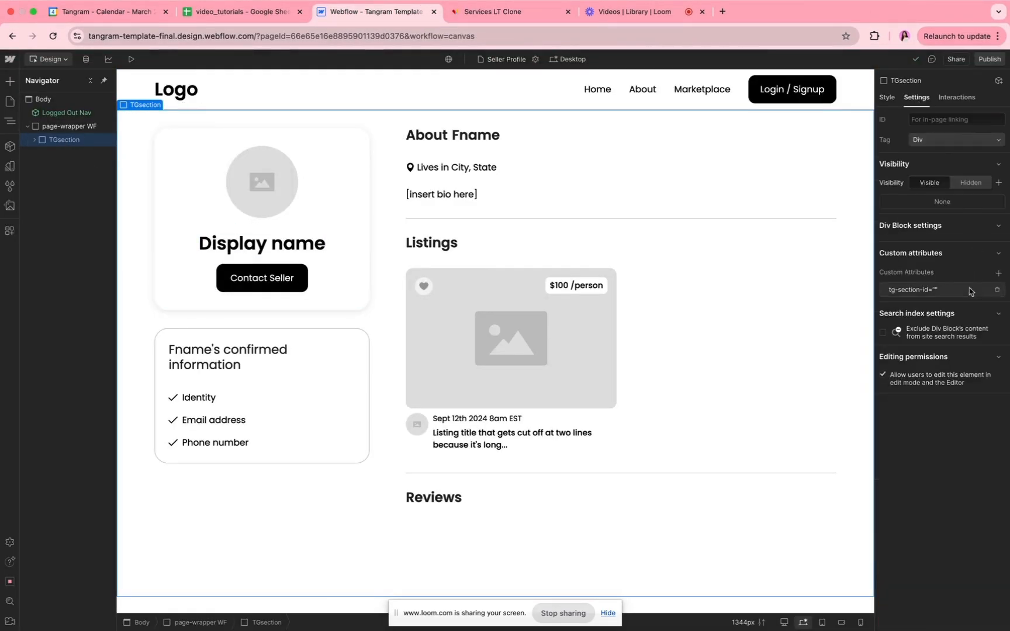
click(909, 295)
click(912, 333)
text(TGsection_provider-profile)
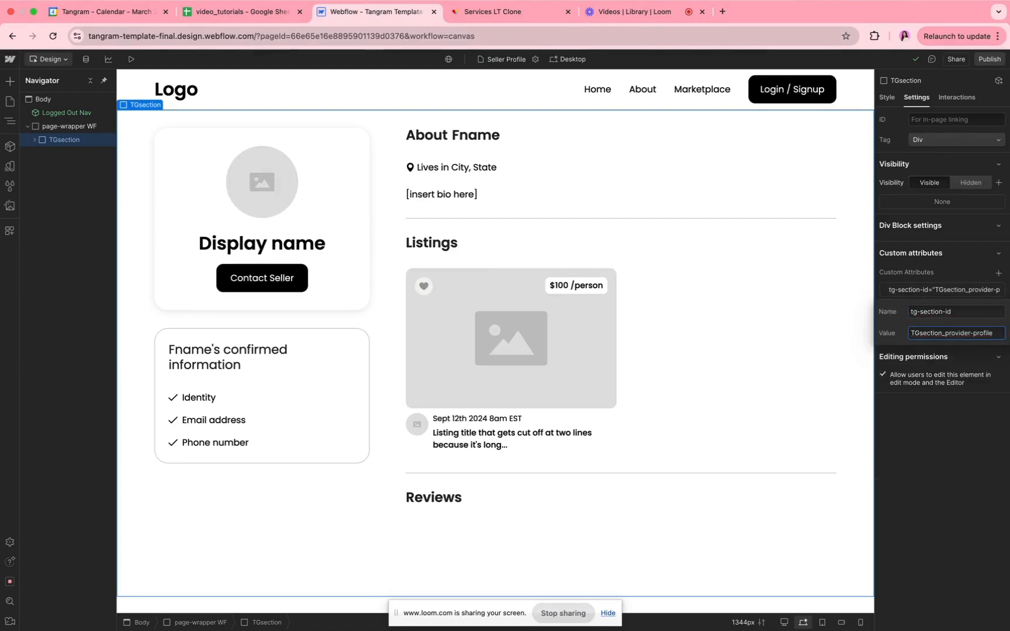
click(959, 465)
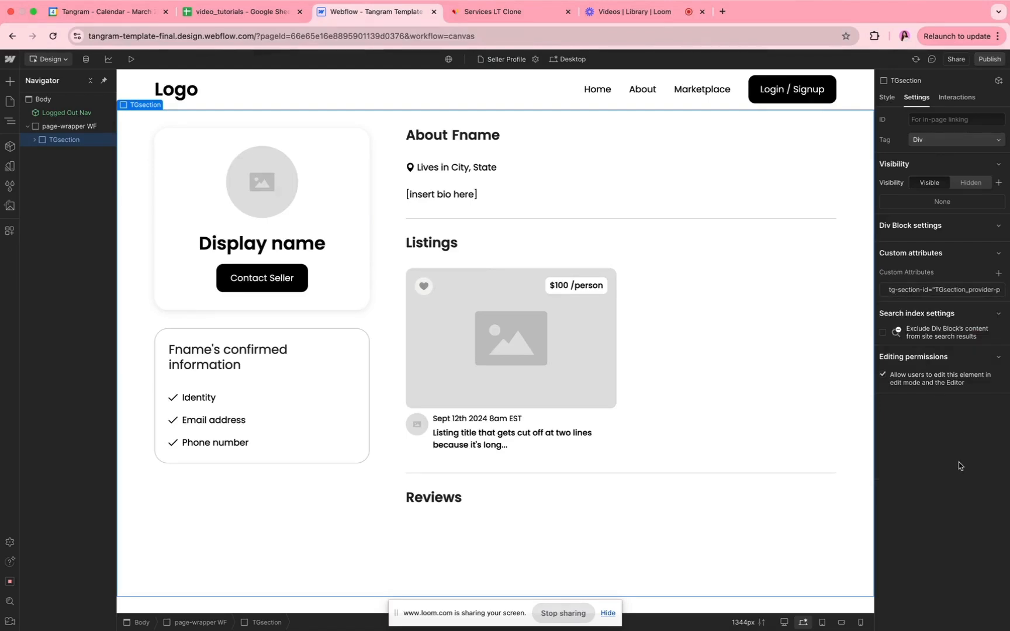
Replace the div block's TGsection class with TGsection_provider-profile.
click(887, 97)
click(954, 139)
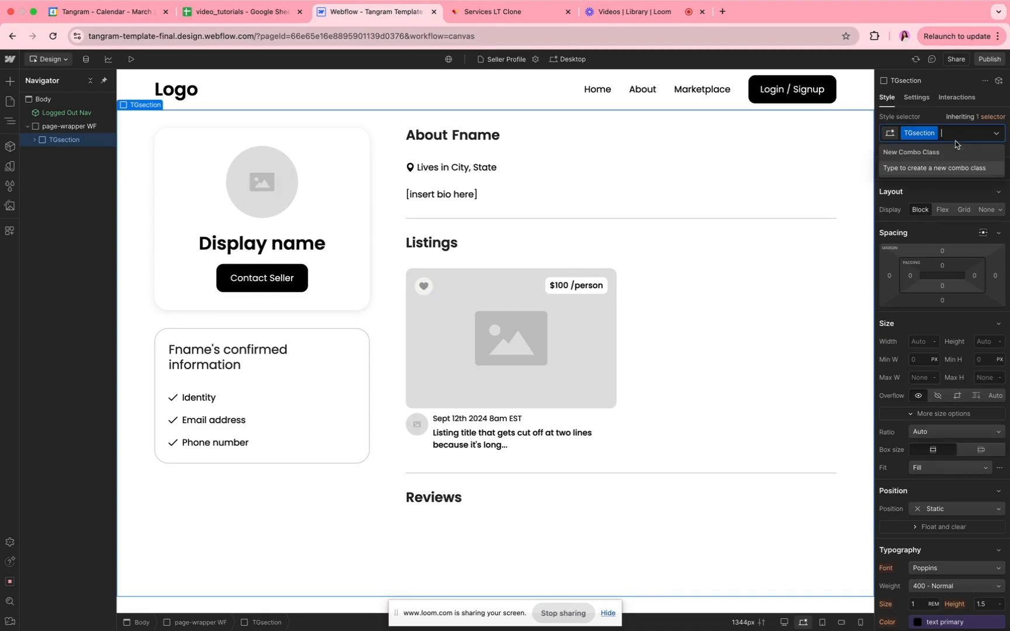
key(BackSpace)
key(super+z)
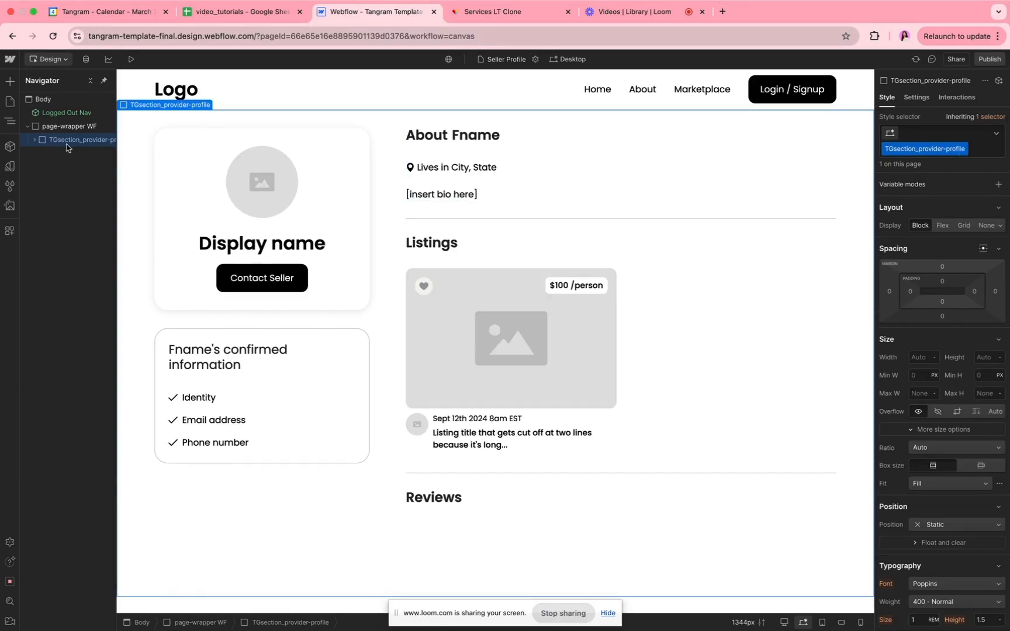
Expand the section's element tree fully and check the custom attributes of the section and the TGimport-type-user div, plus that div's class.
alt+click(34, 140)
scroll(56, 137, right, 2)
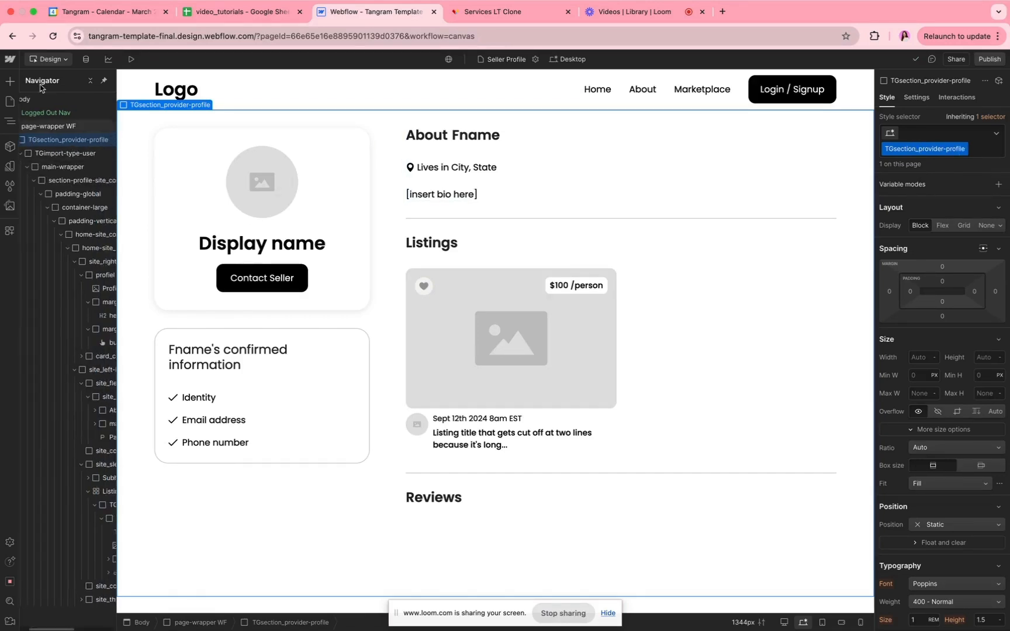
click(916, 97)
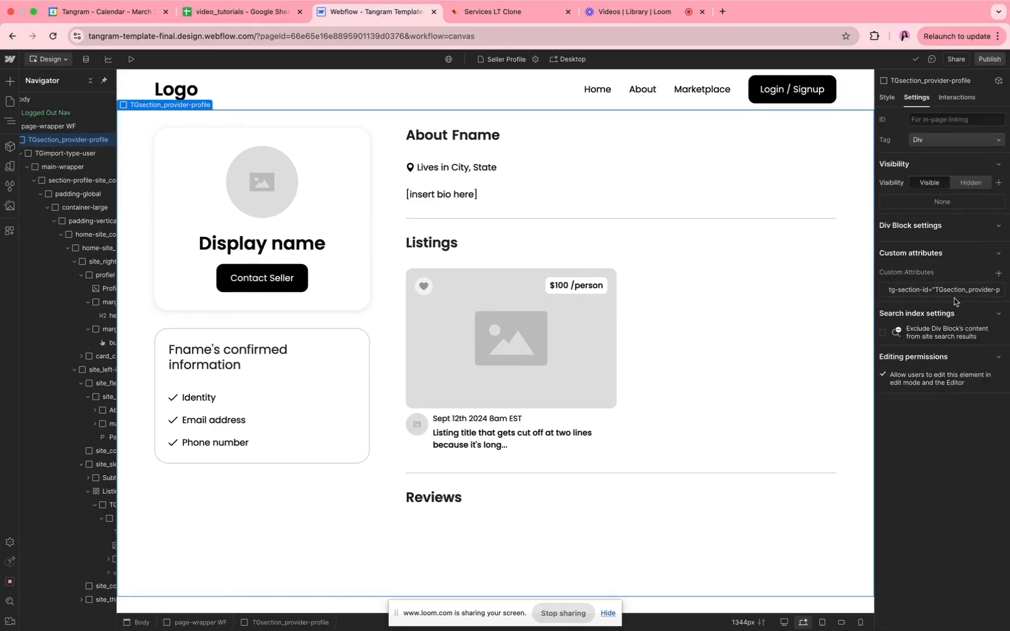
click(55, 155)
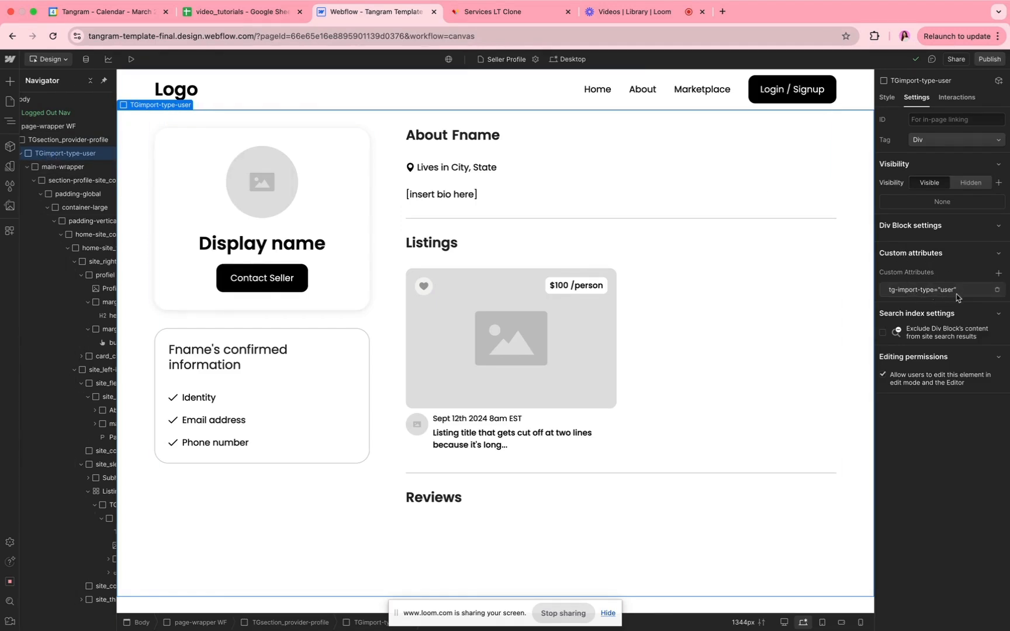
click(890, 99)
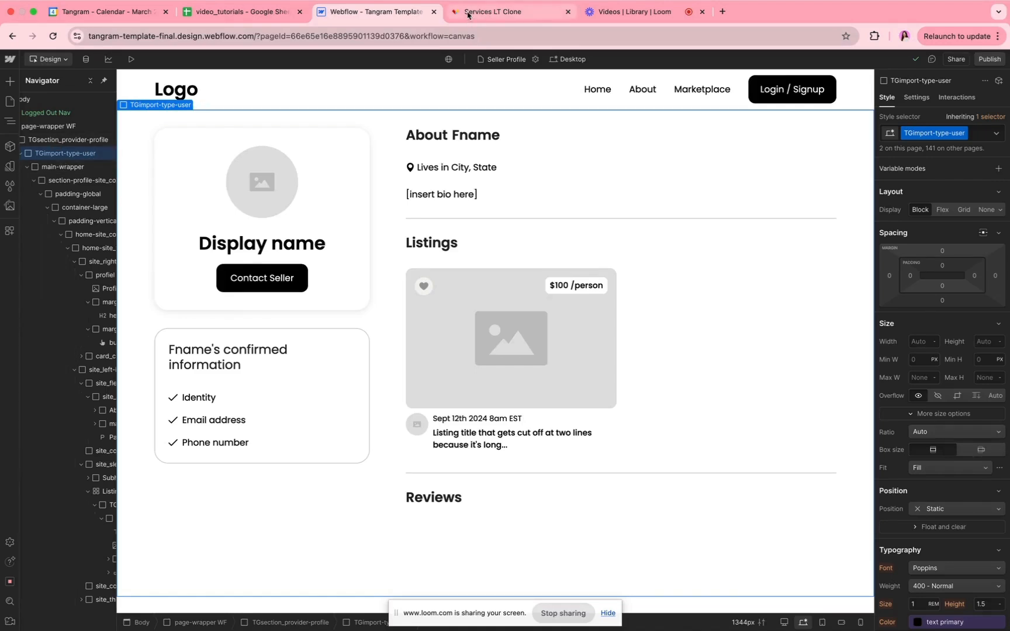
Open the Provider Profile section's pushed fields in Tangram, copy the Avatar field ID and return to the Webflow design.
click(493, 12)
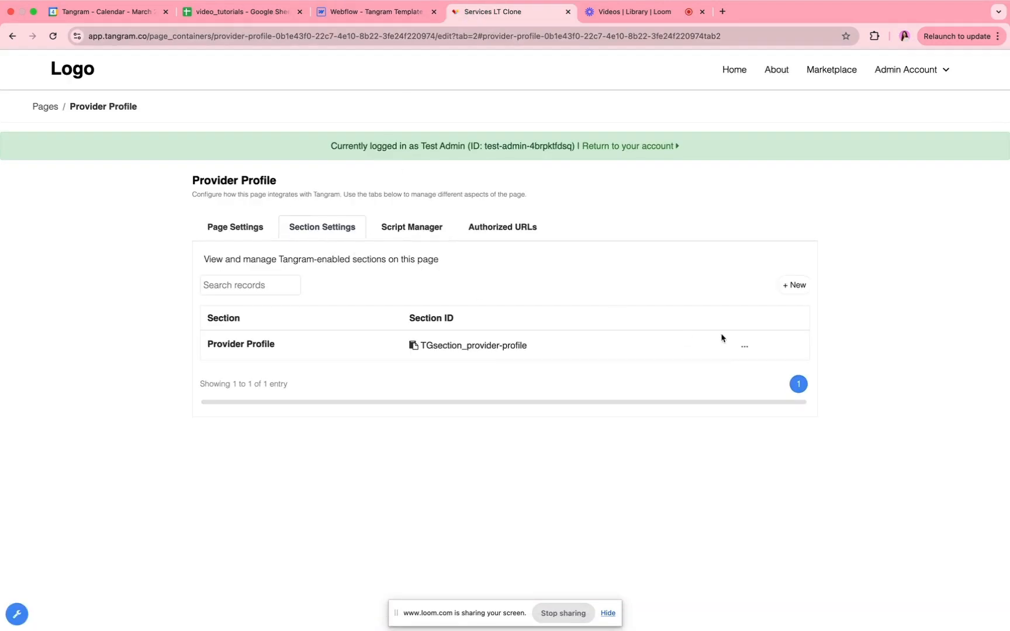
click(744, 346)
click(715, 367)
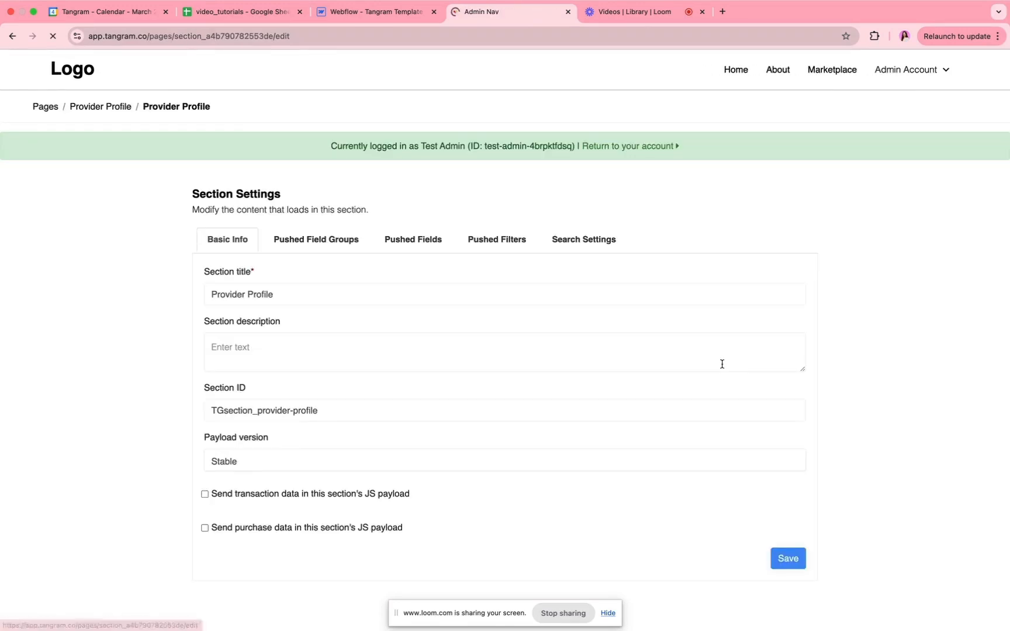
click(418, 244)
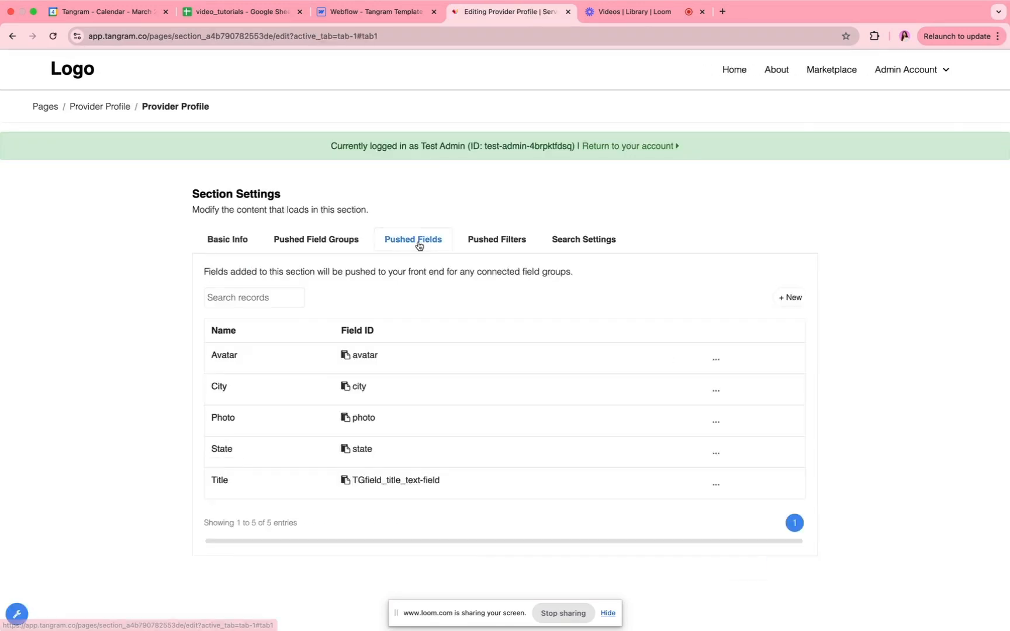
click(352, 358)
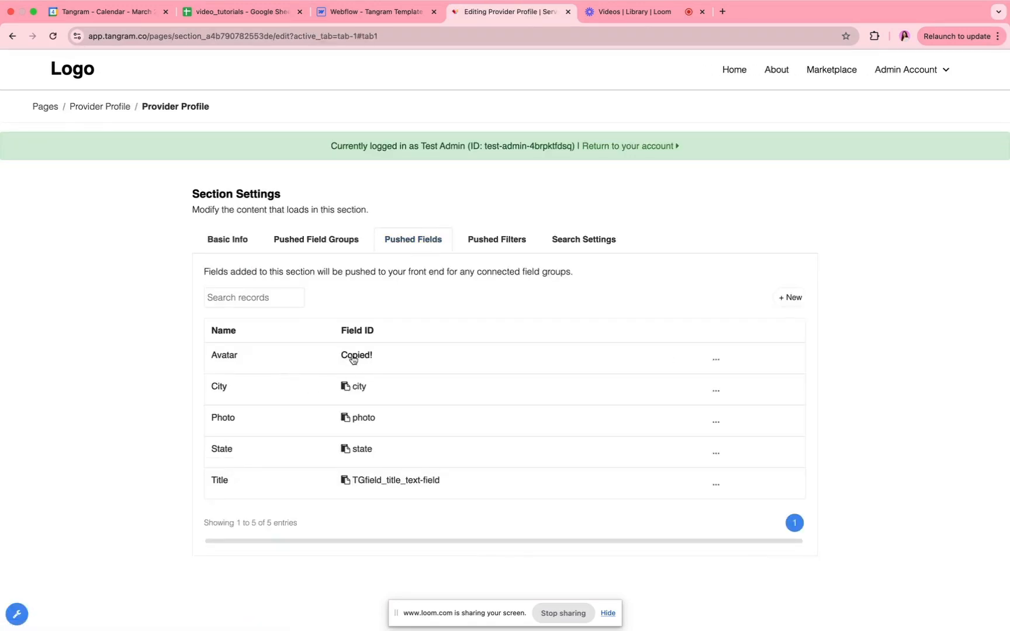
click(393, 11)
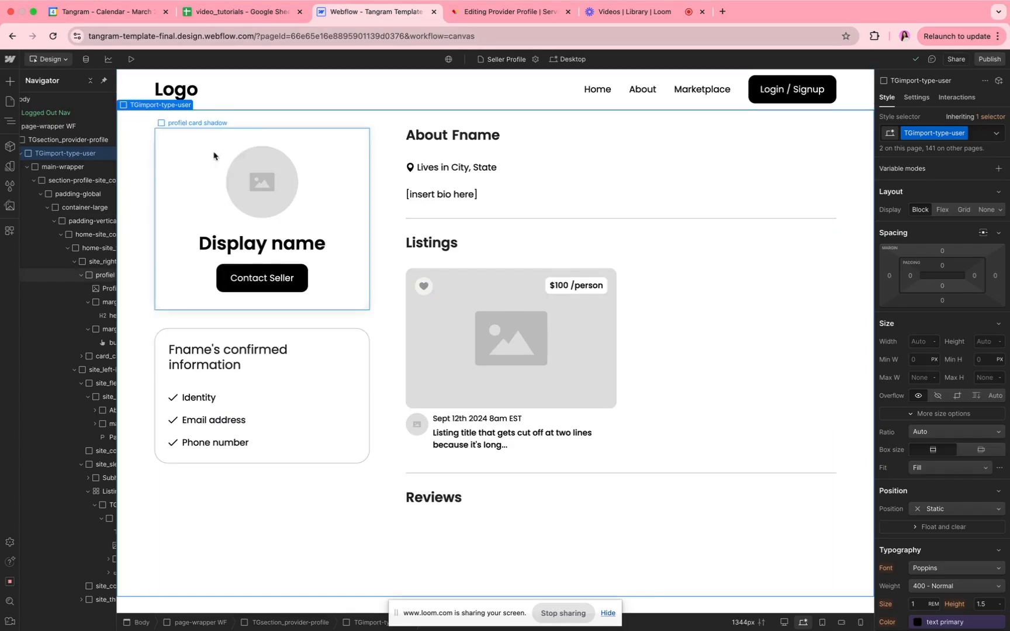
Set the Profile Pic image's tg-attribute custom attribute to avatar.
click(260, 178)
click(915, 97)
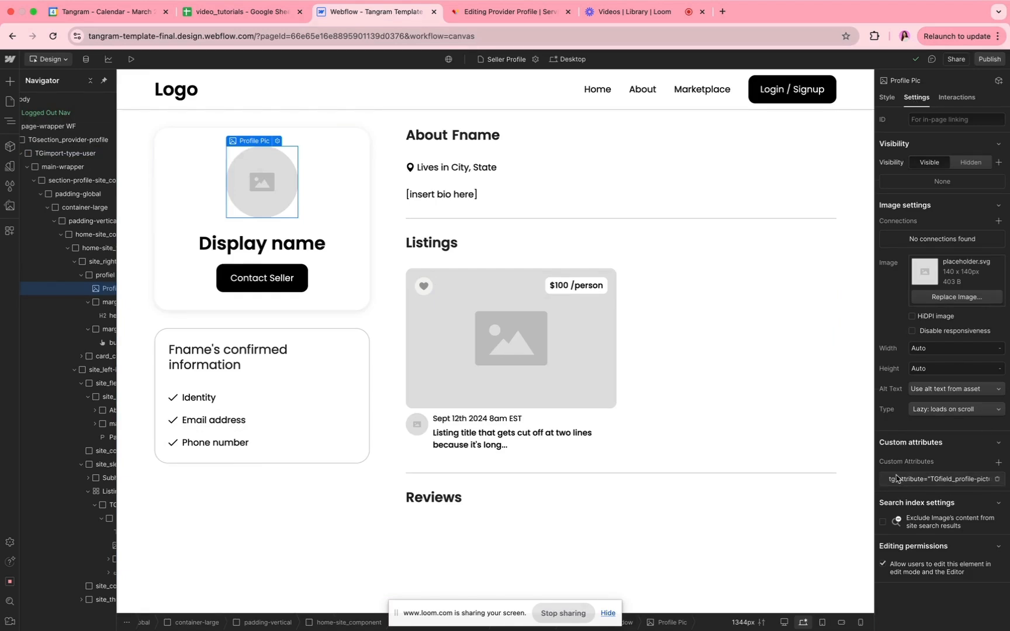
click(924, 483)
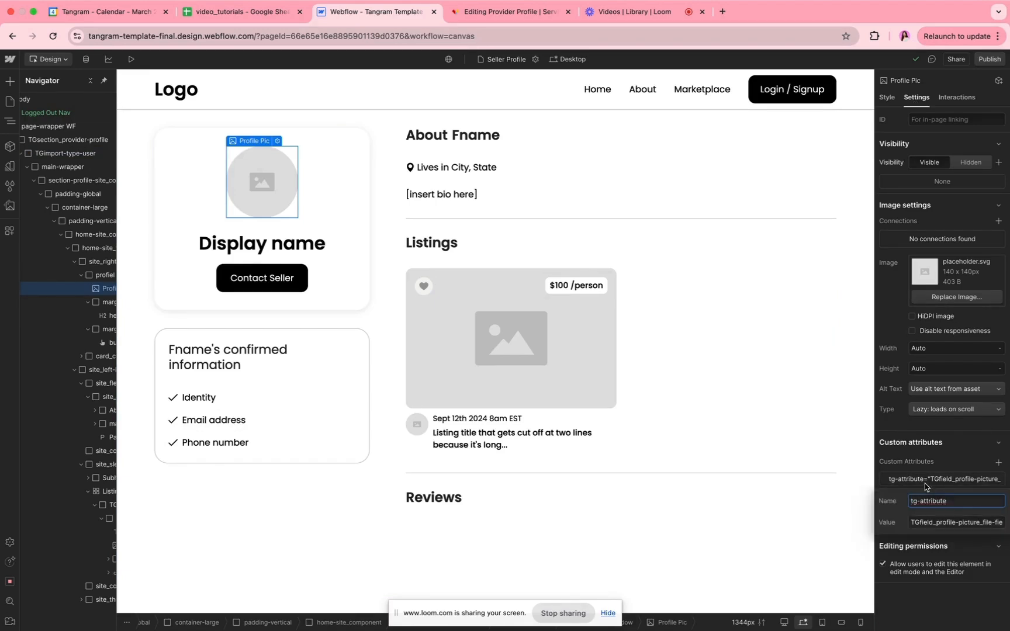
triple_click(935, 523)
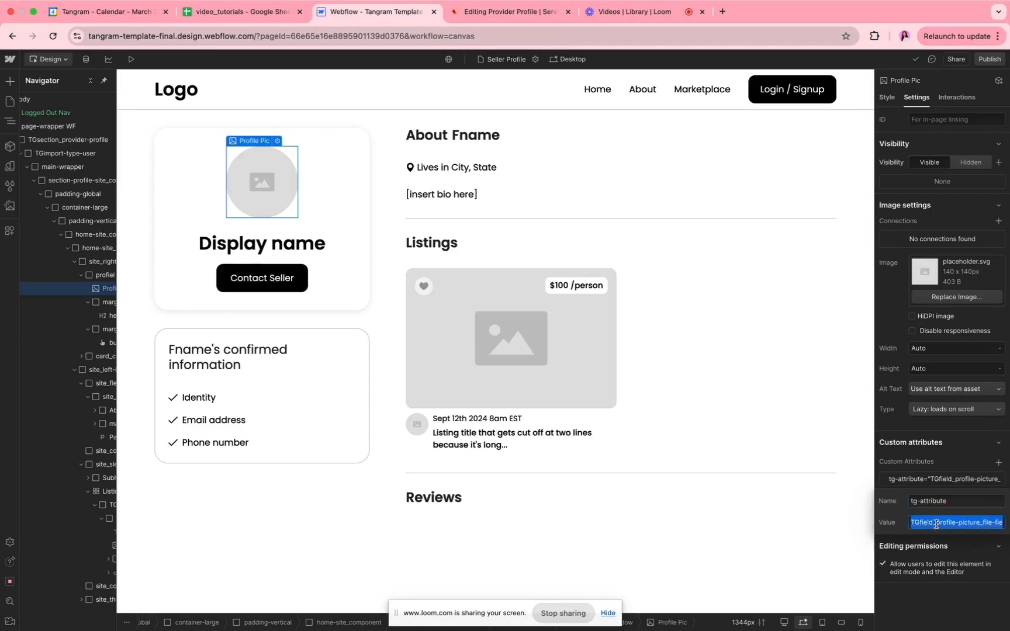
text(avatar)
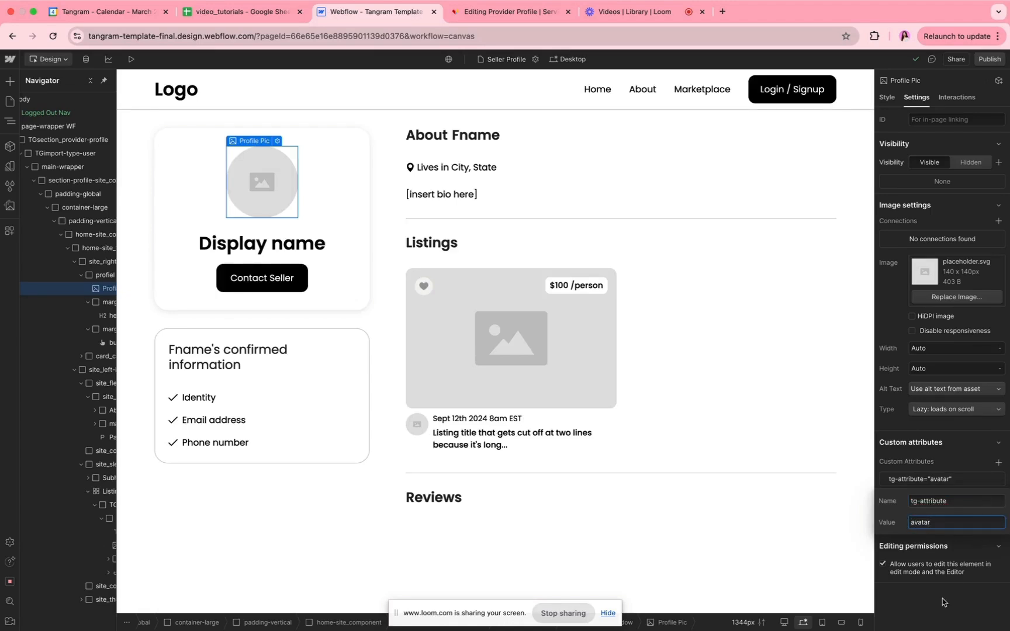
key(Return)
Select the Display name heading in Webflow, switch to Tangram and search the section's pushed fields for "name".
click(268, 246)
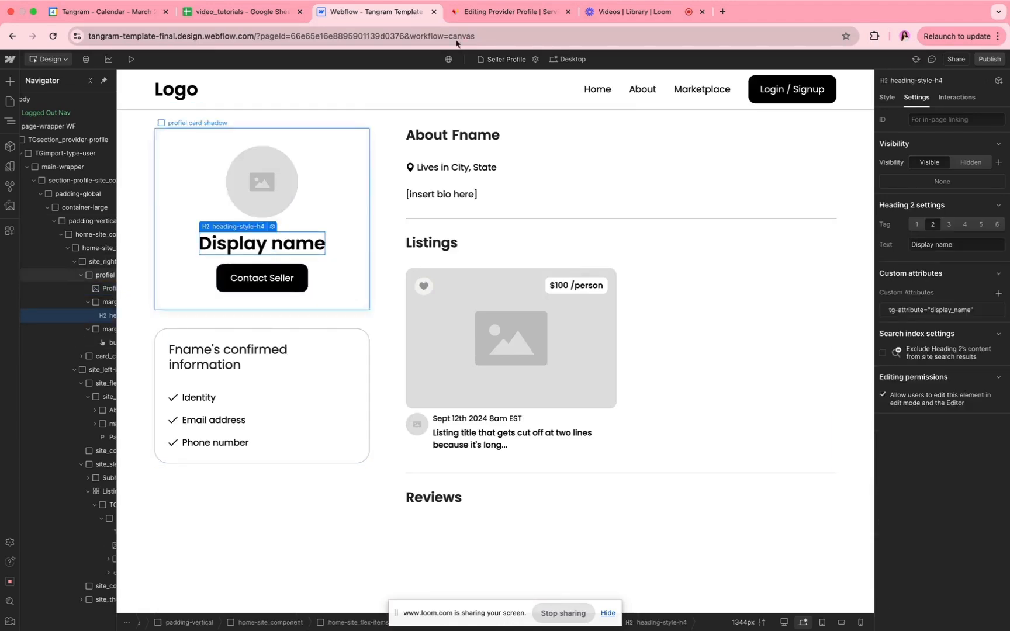
click(507, 19)
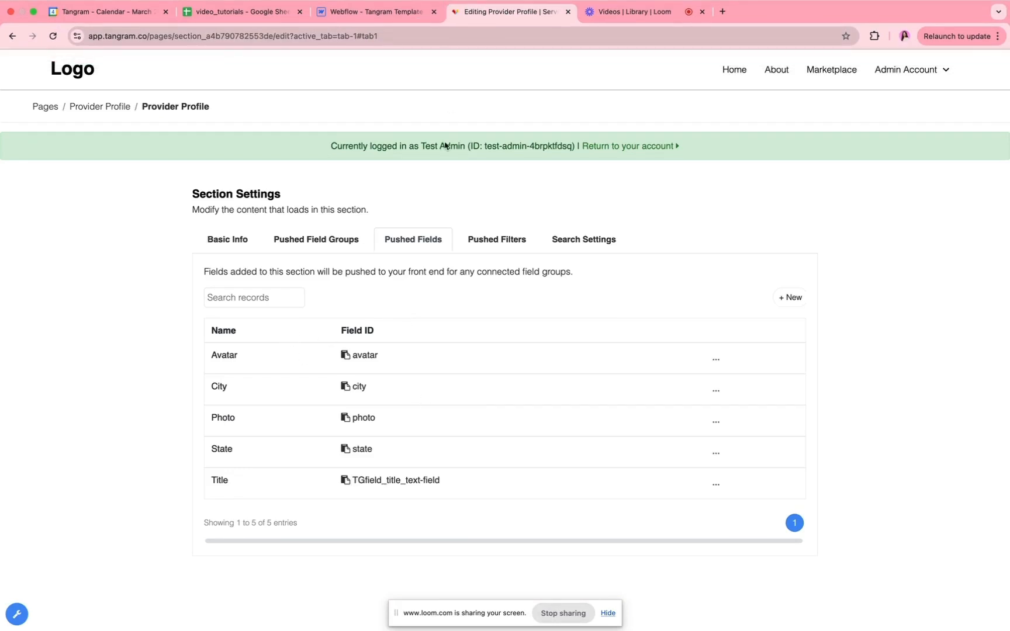
click(242, 300)
text(displa)
key(BackSpace)
key(BackSpace)
key(BackSpace)
key(BackSpace)
key(BackSpace)
key(BackSpace)
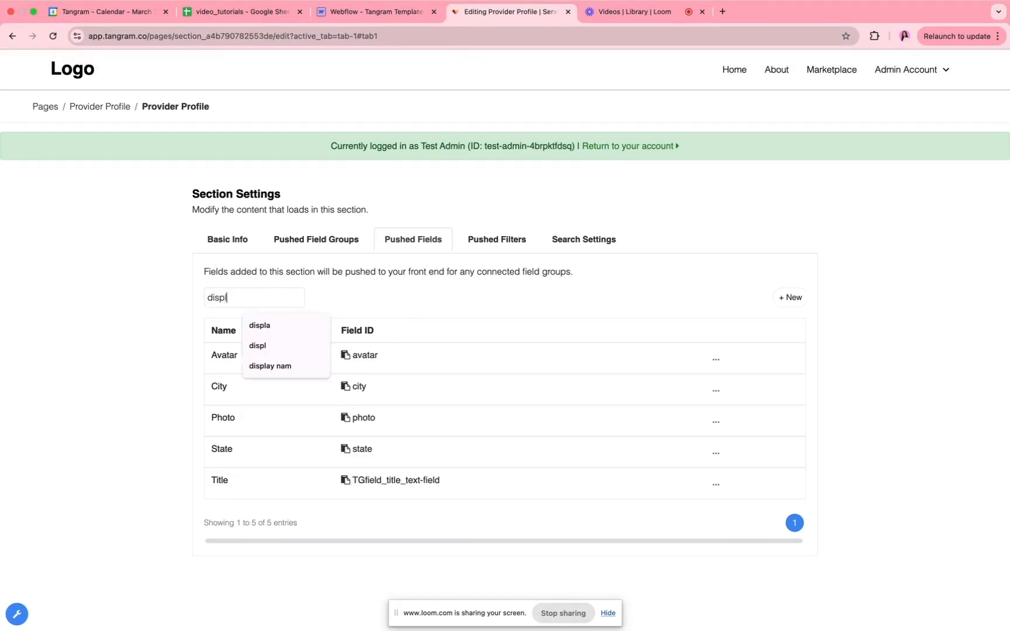
text(name)
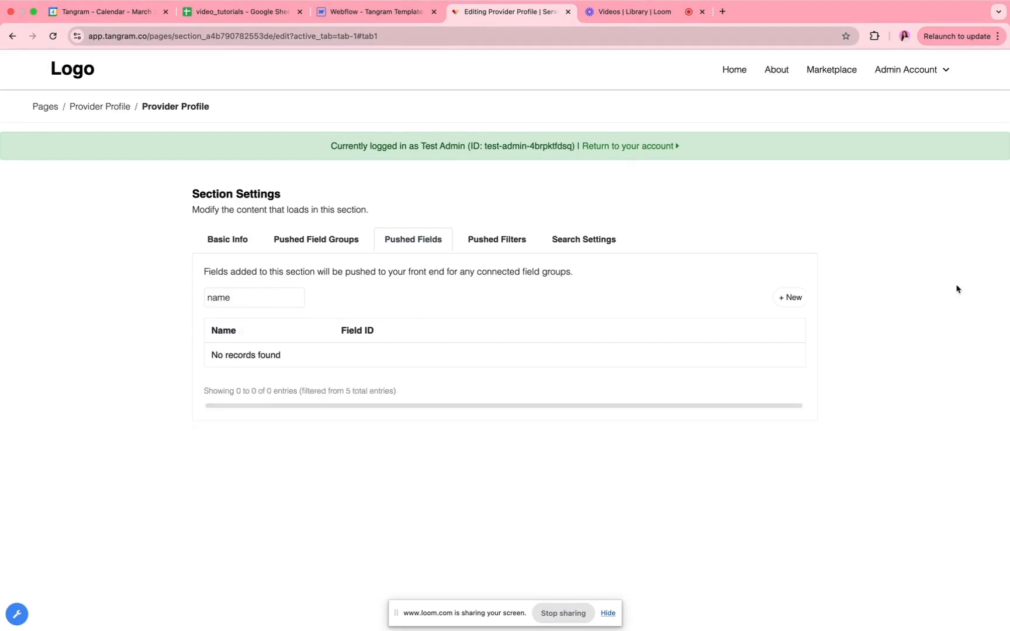
Push the Display Name custom field to the Provider Profile section.
click(795, 299)
click(450, 138)
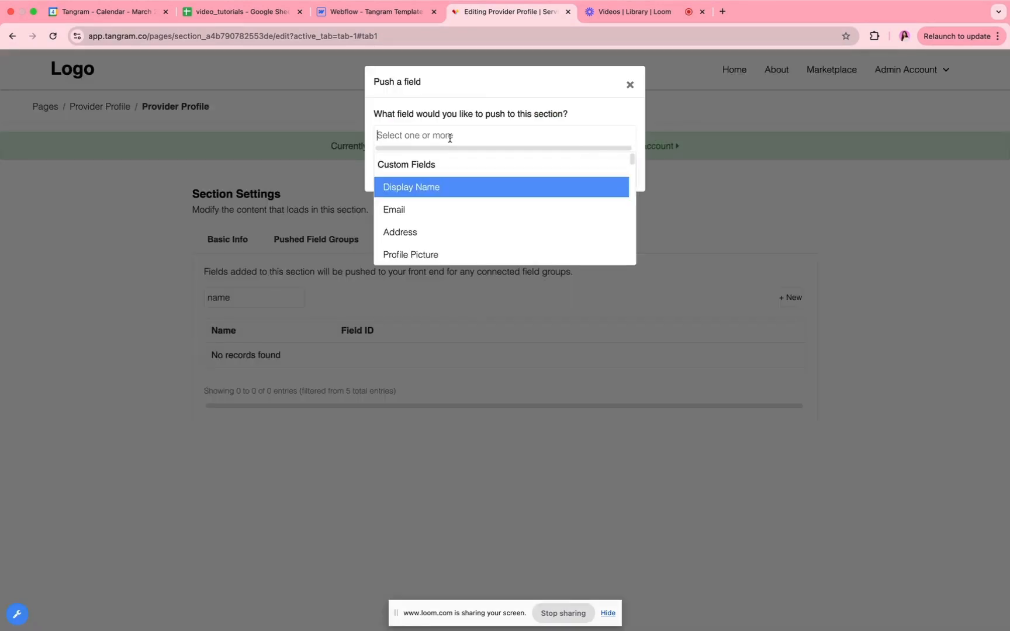
text(name)
click(462, 185)
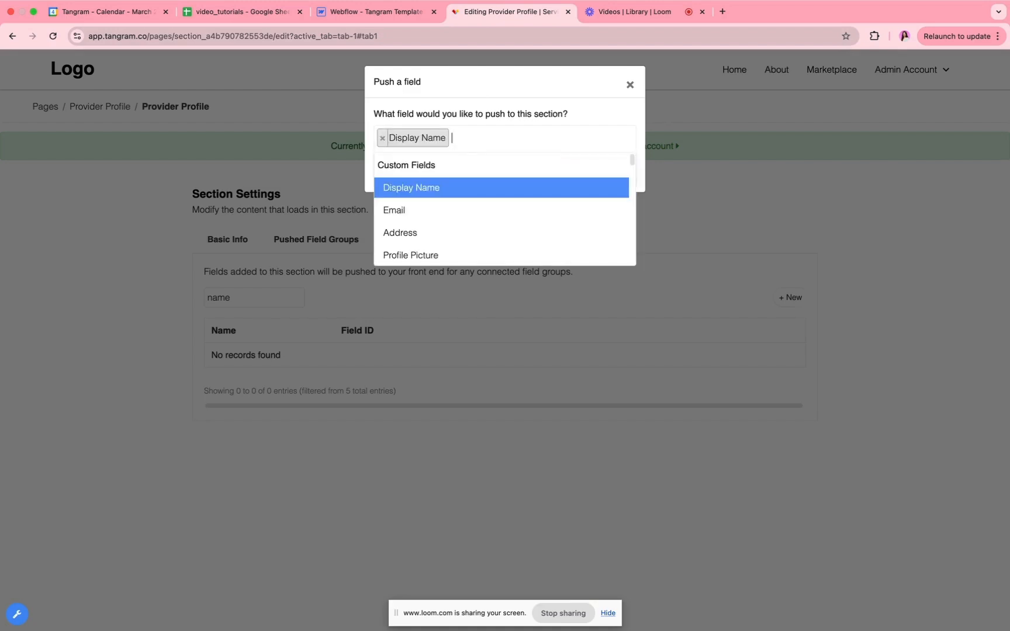
click(516, 126)
click(613, 182)
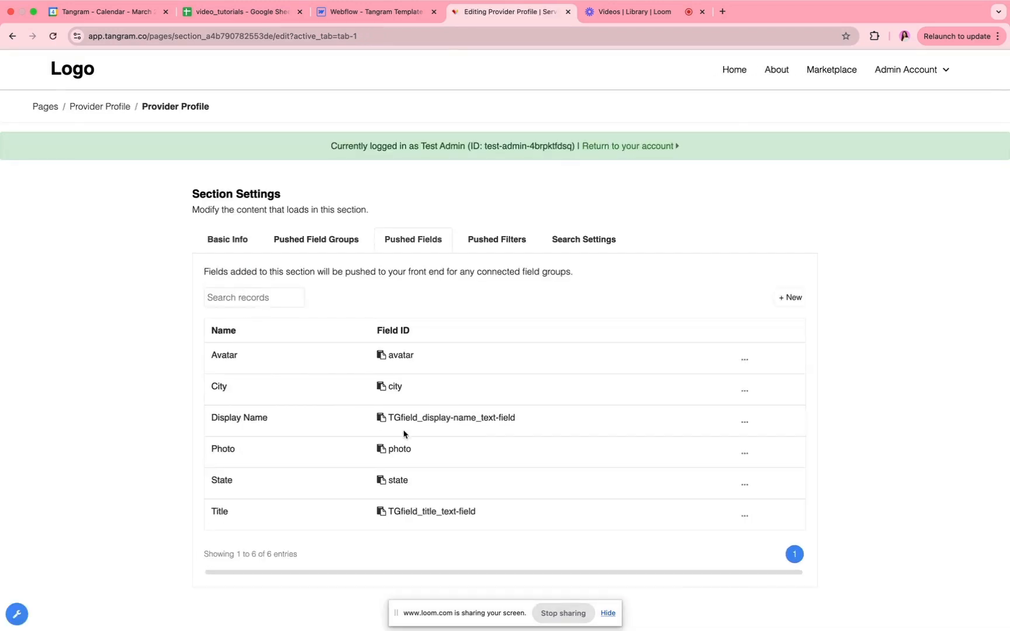
Copy the Display Name field ID from Tangram and set it as the Webflow heading's tg-attribute value, TGfield_display-name_text-field.
click(403, 418)
click(374, 12)
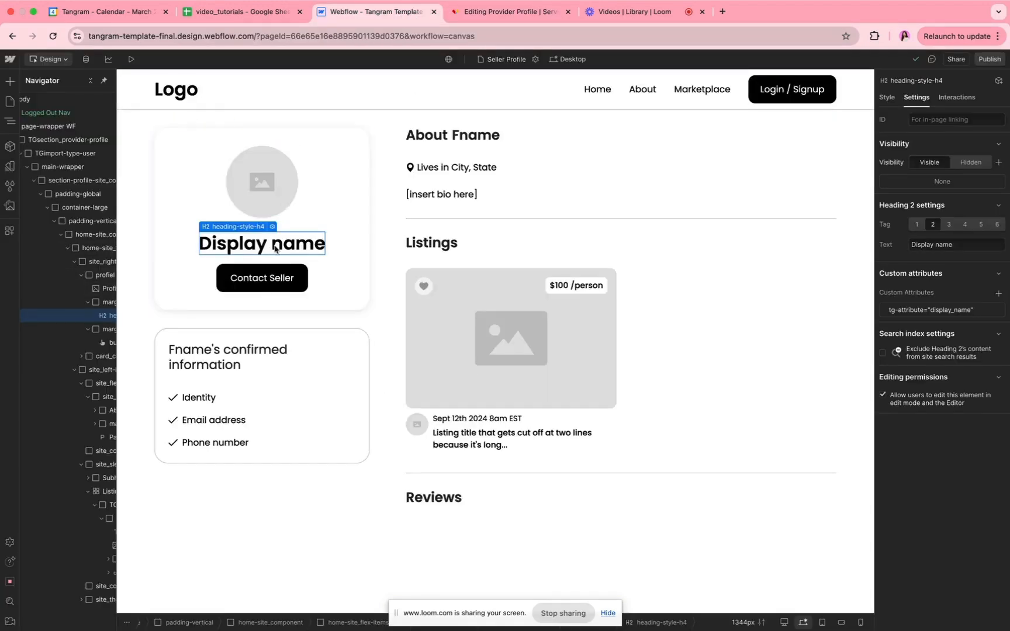
click(938, 310)
double_click(939, 354)
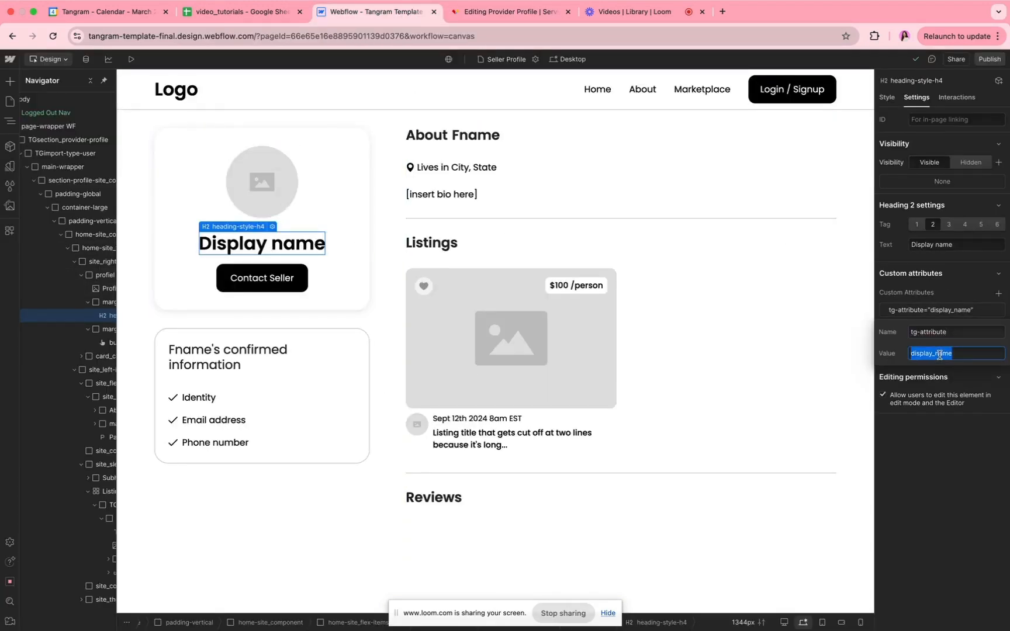
key(super+v)
key(Return)
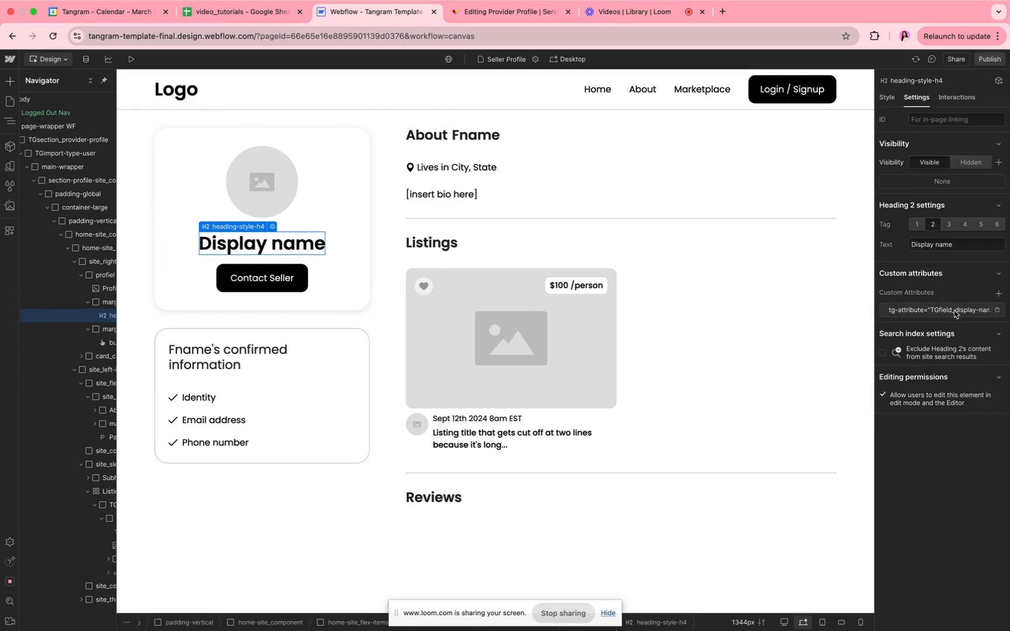
Select the bio paragraph in Webflow, switch to Tangram and search the section's pushed fields for "bio".
click(445, 194)
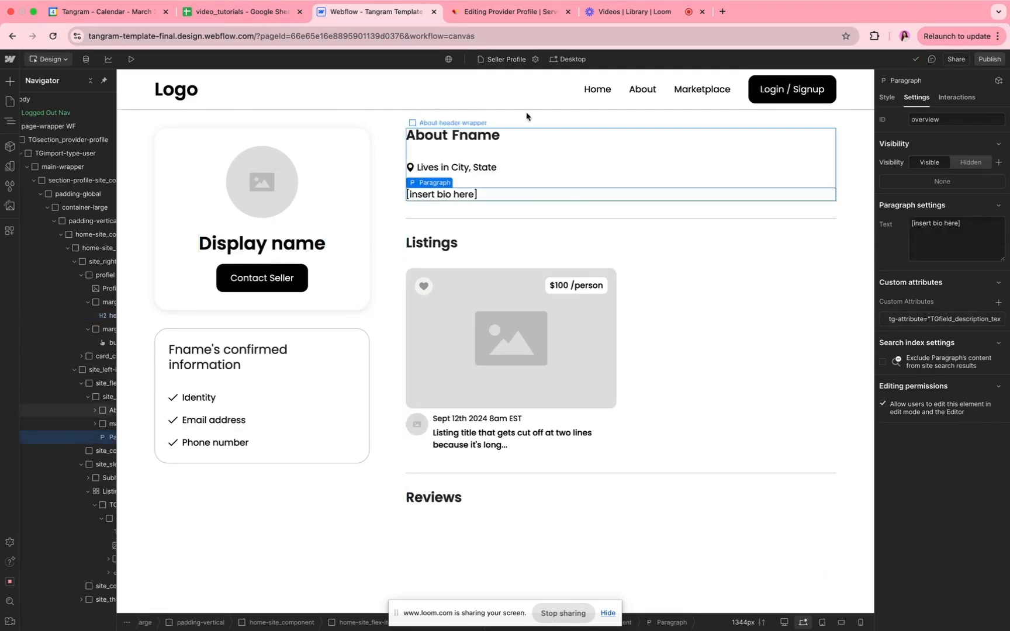
click(506, 12)
click(243, 297)
text(about)
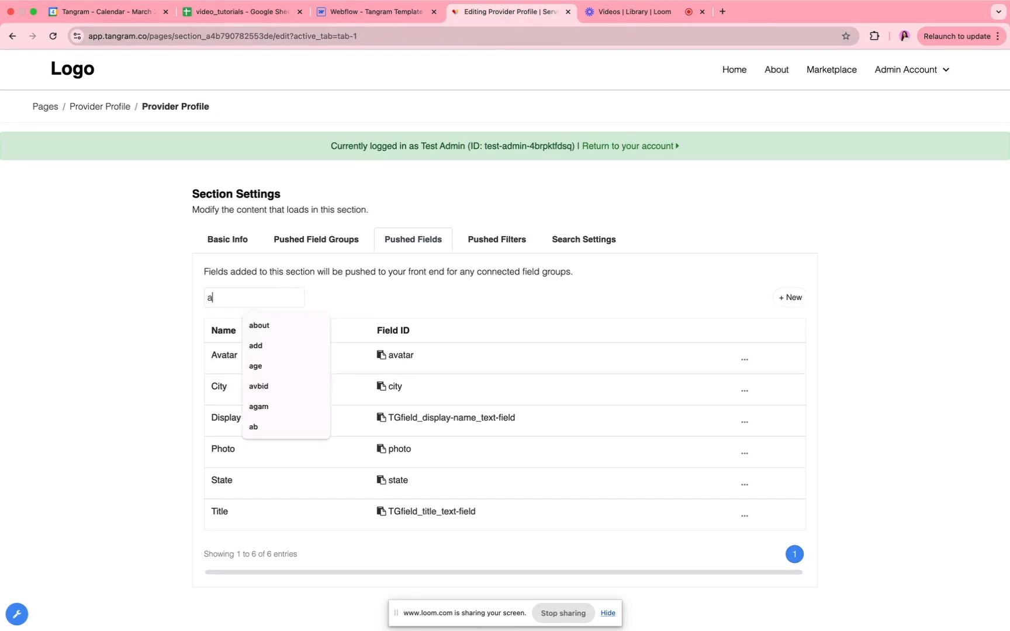
key(BackSpace)
key(BackSpace)
key(BackSpace)
text(bio)
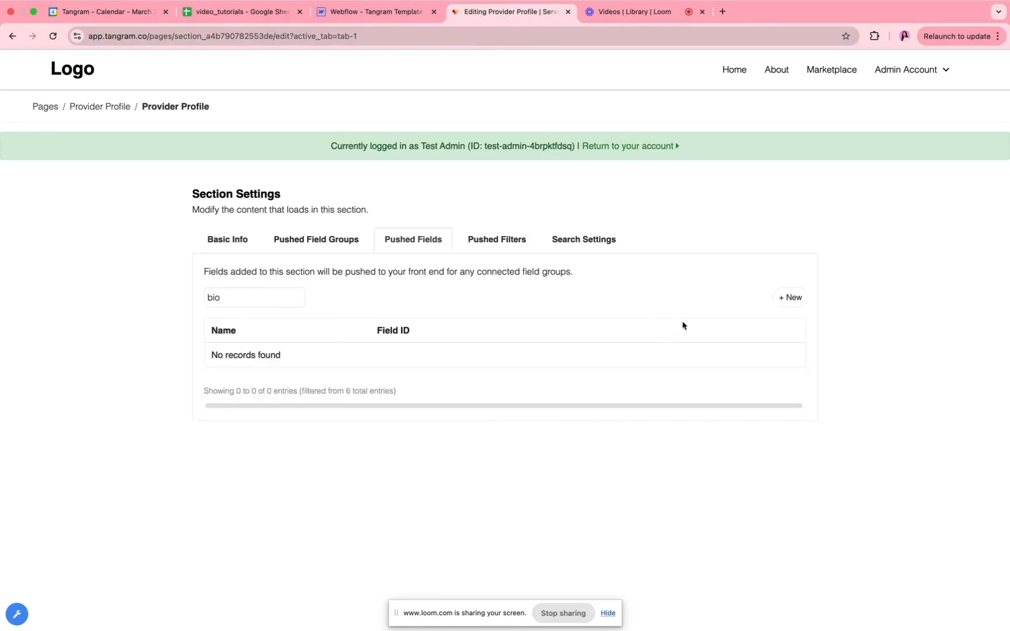
Start pushing another field to the section and search the available fields for "bio" and "about".
click(787, 298)
click(448, 139)
text(bio)
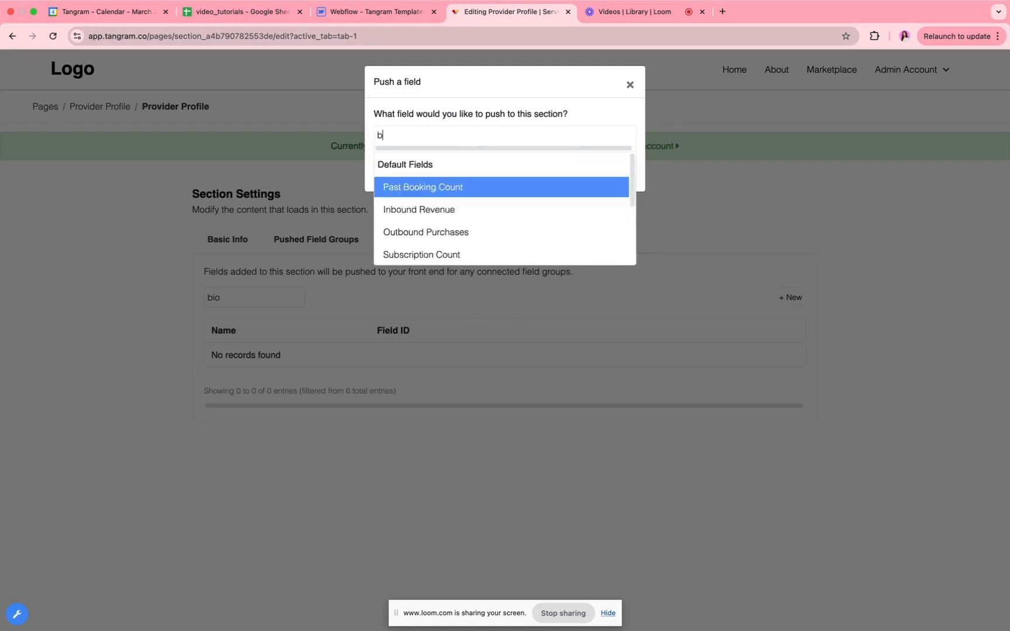
key(BackSpace)
key(BackSpace)
key(BackSpace)
text(about)
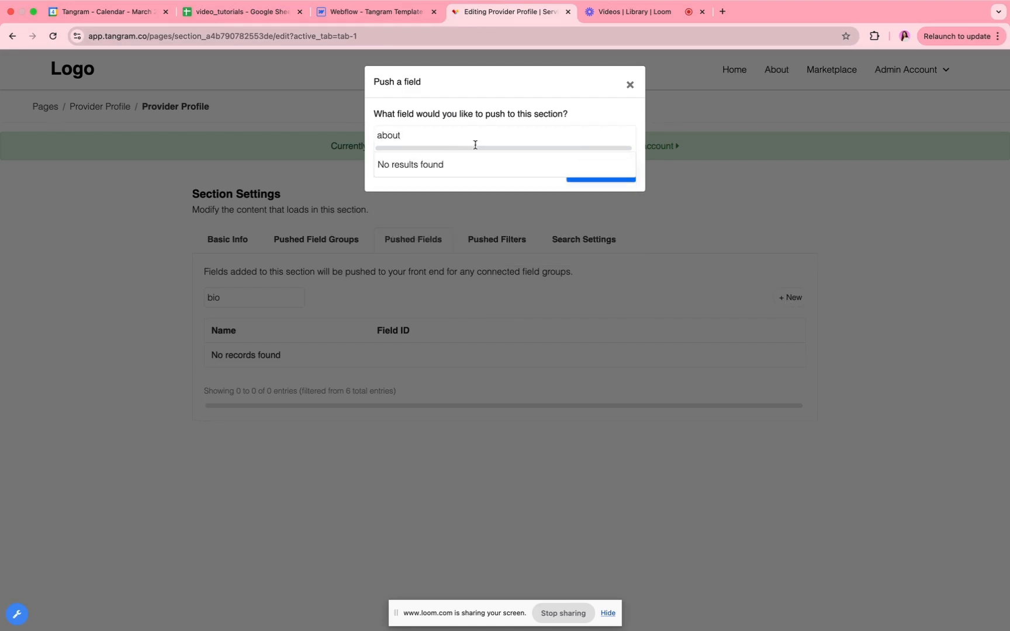
key(BackSpace)
key(BackSpace)
key(BackSpace)
key(BackSpace)
key(BackSpace)
Choose the Description field from the full field list and connect it to the Provider Profile section.
scroll(533, 213, down, 4)
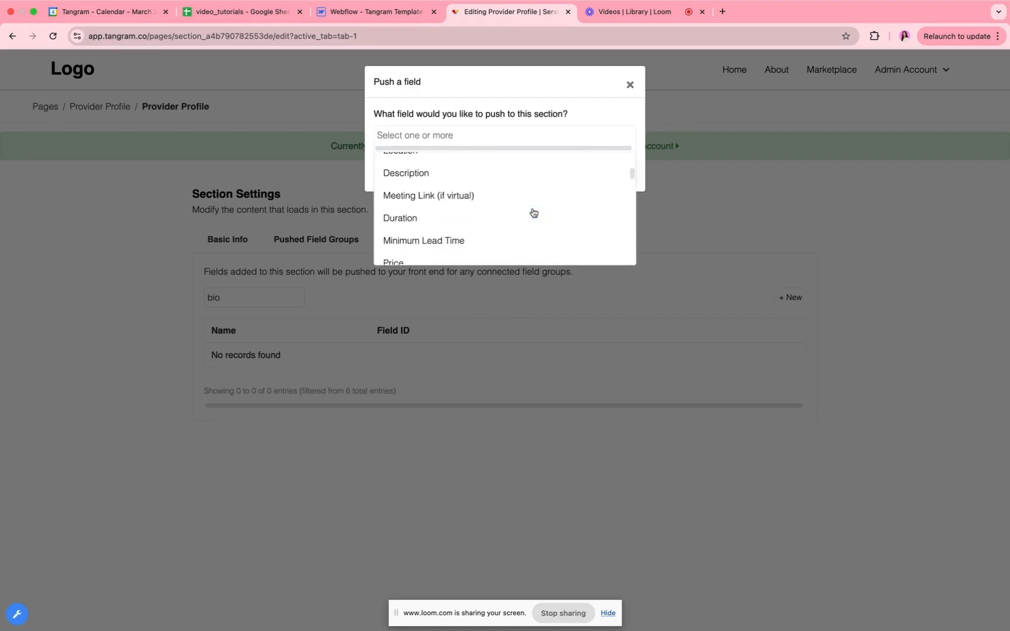
click(453, 179)
click(595, 174)
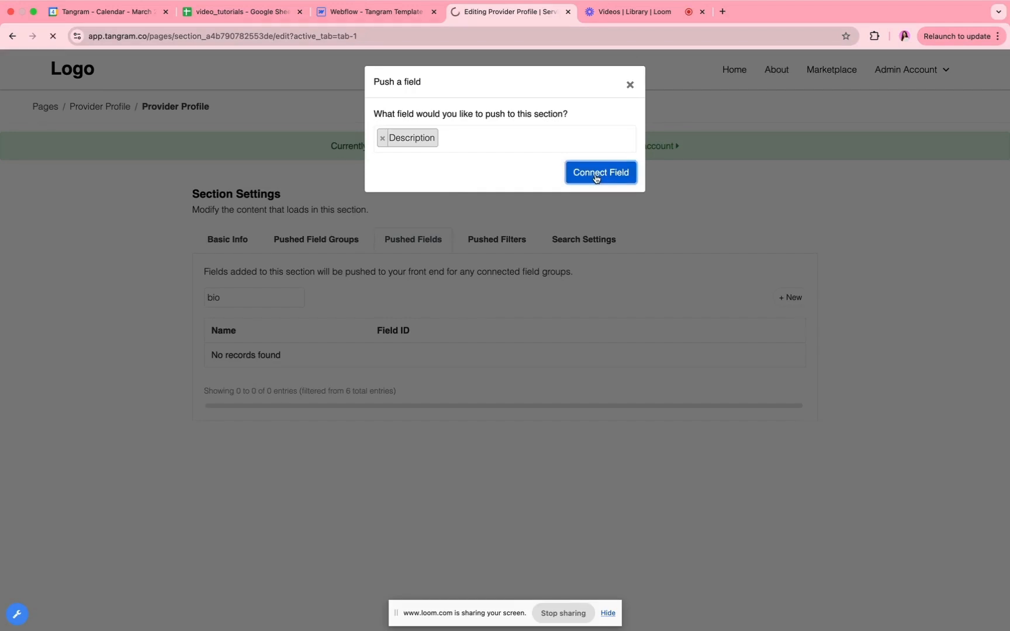
Copy the Description field ID from Tangram and set it as the Webflow bio paragraph's tg-attribute value, TGfield_description_text-area.
click(448, 420)
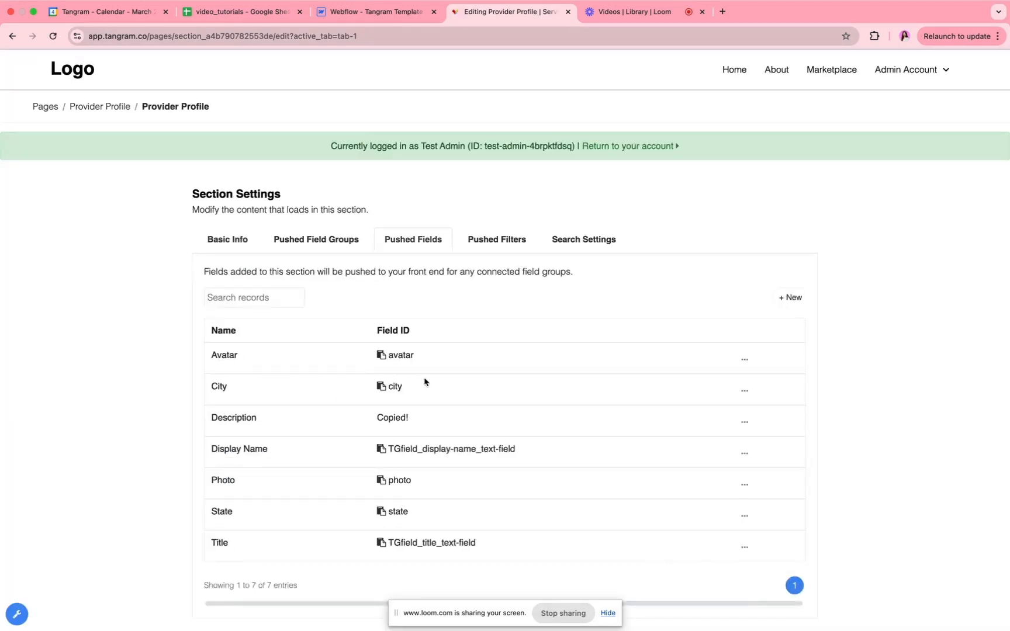
click(368, 13)
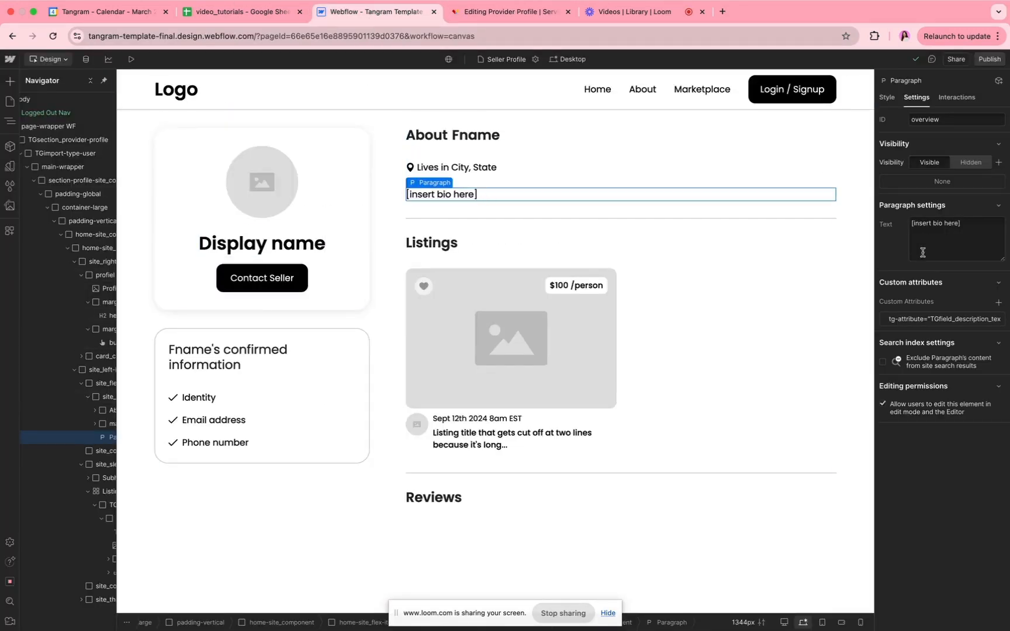
click(953, 321)
triple_click(938, 363)
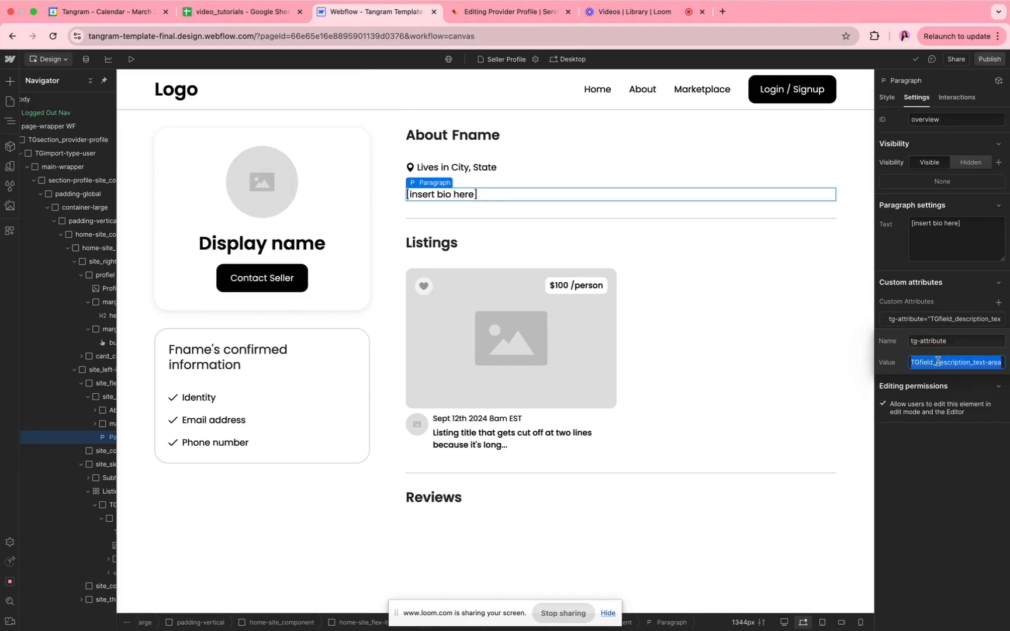
key(BackSpace)
key(super+v)
click(995, 506)
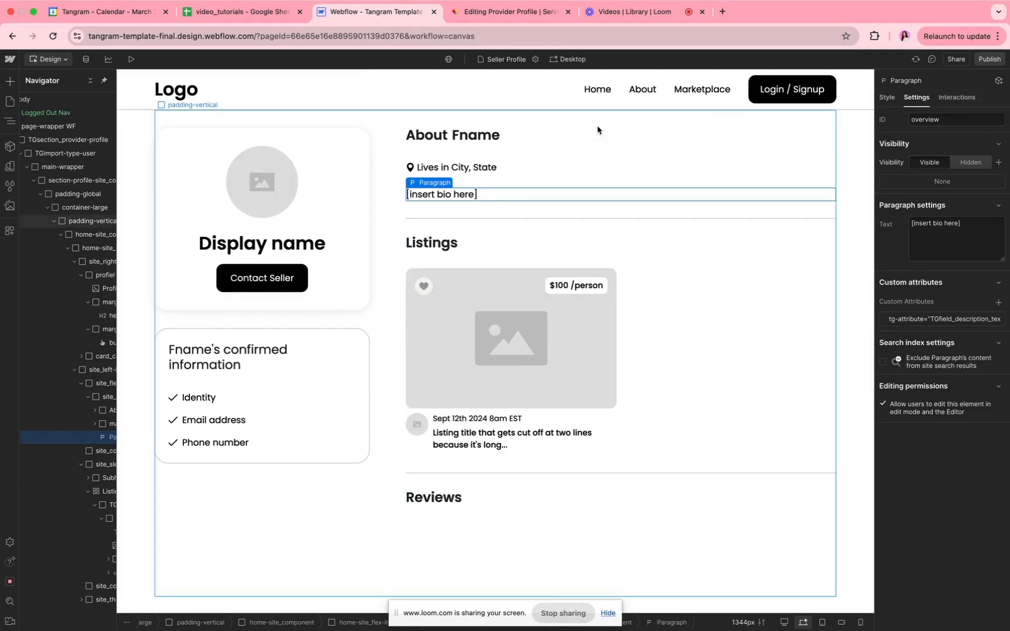
Switch to Tangram, open the role settings and examine the Service provider role's profile redirect URL.
click(497, 13)
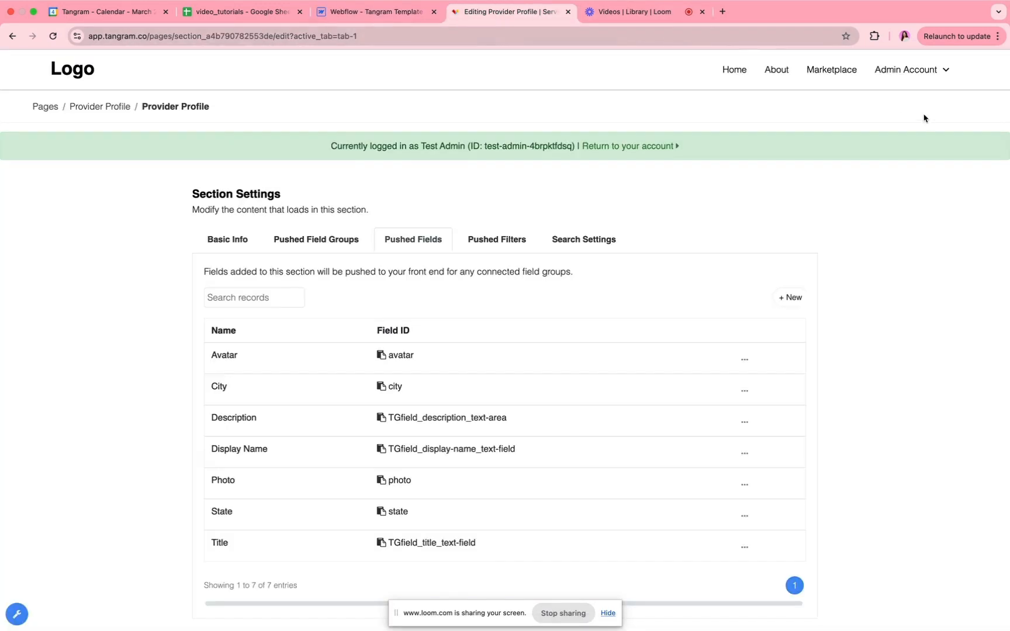
mouse_move(905, 74)
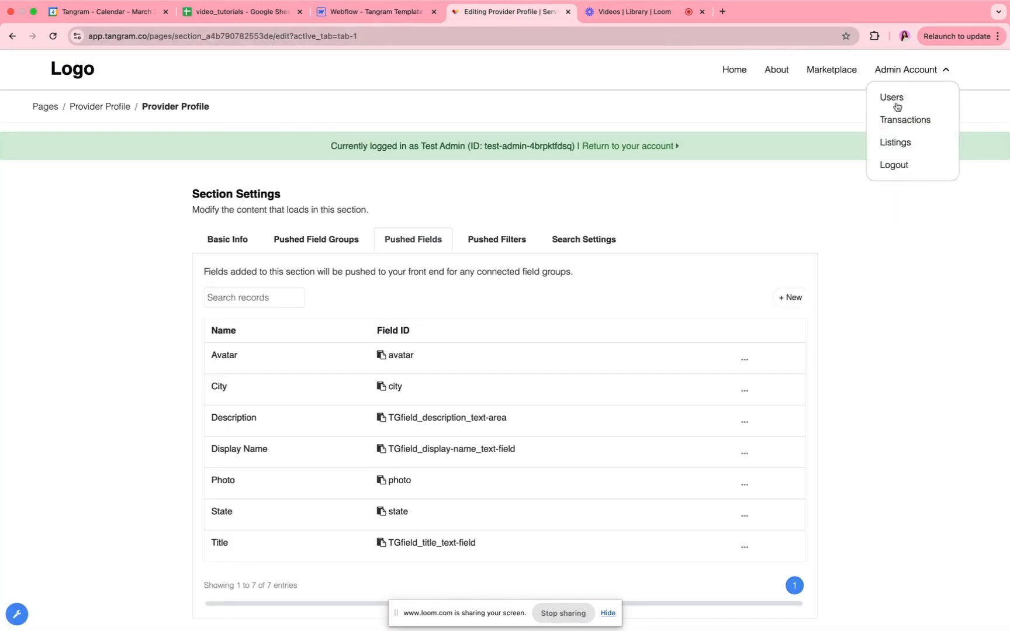
click(360, 8)
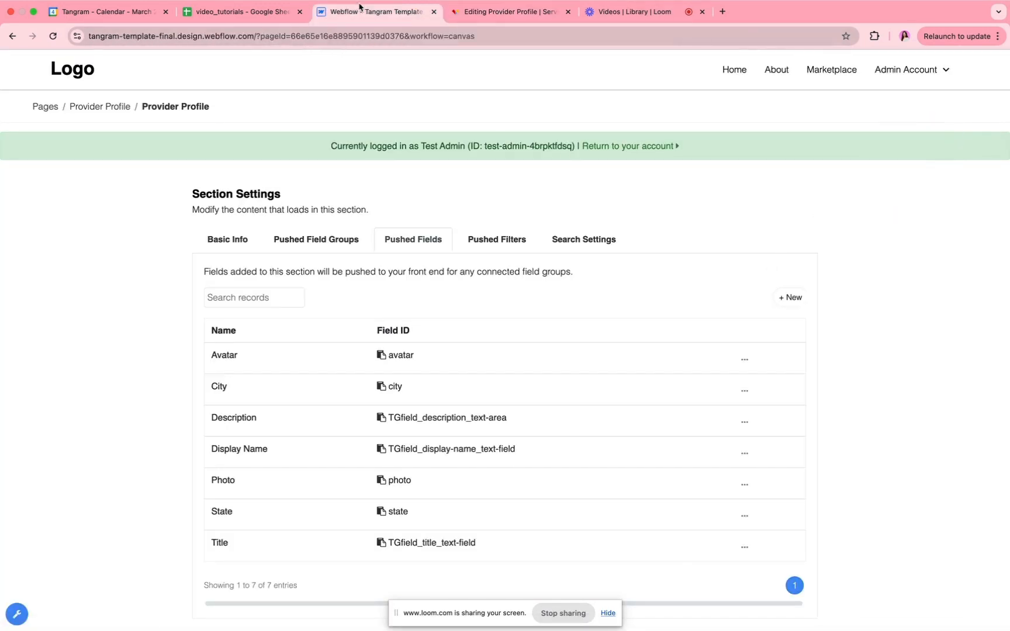
click(509, 11)
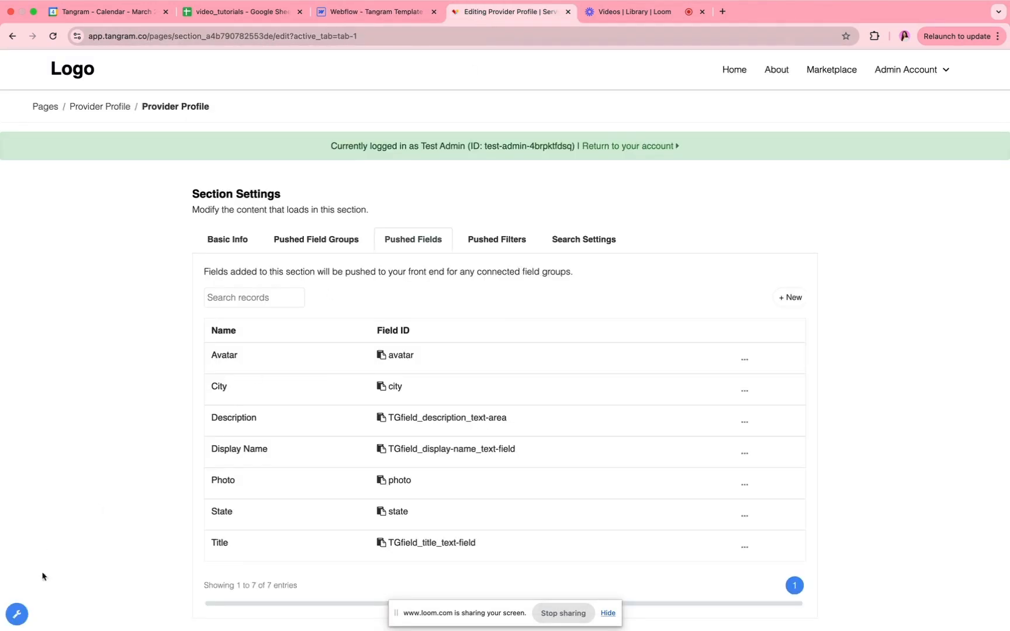
click(16, 613)
click(47, 157)
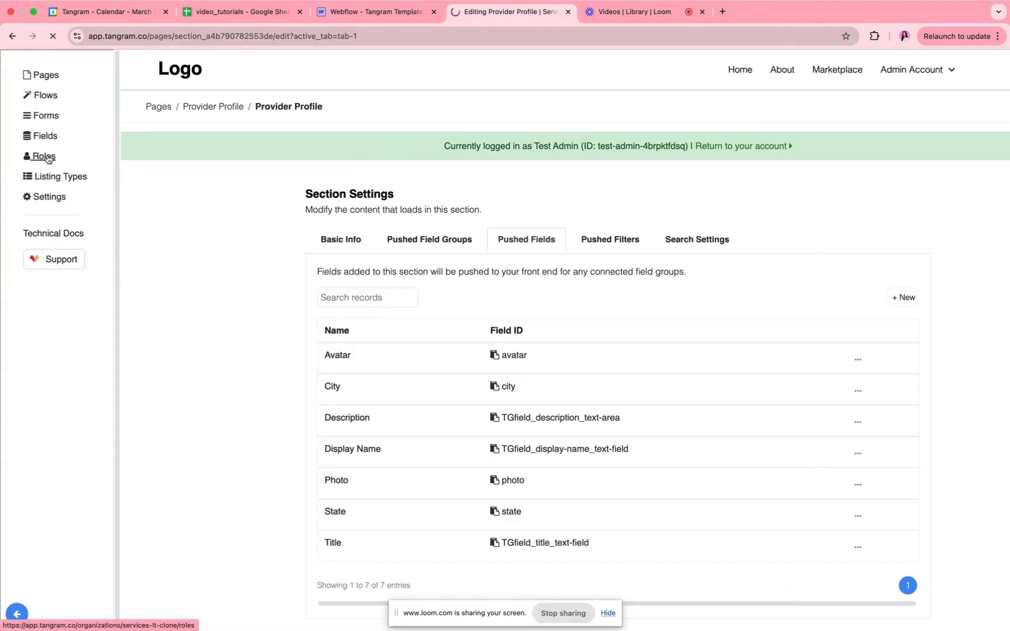
click(333, 153)
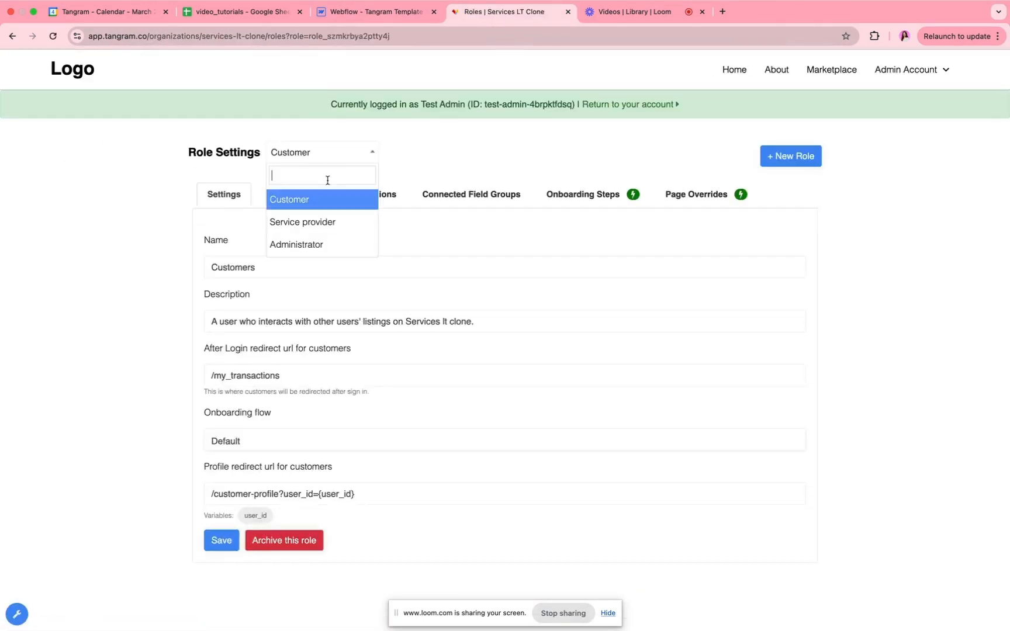
click(302, 222)
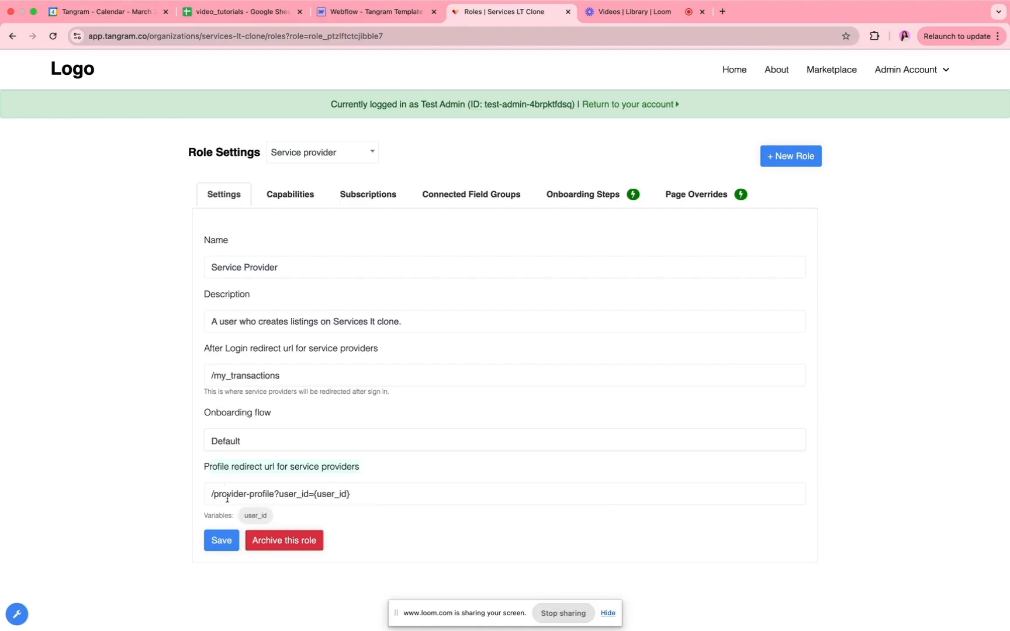
Open the Provider Profile page's settings, change its friendly route to provider-profile and save the page.
click(16, 614)
click(42, 75)
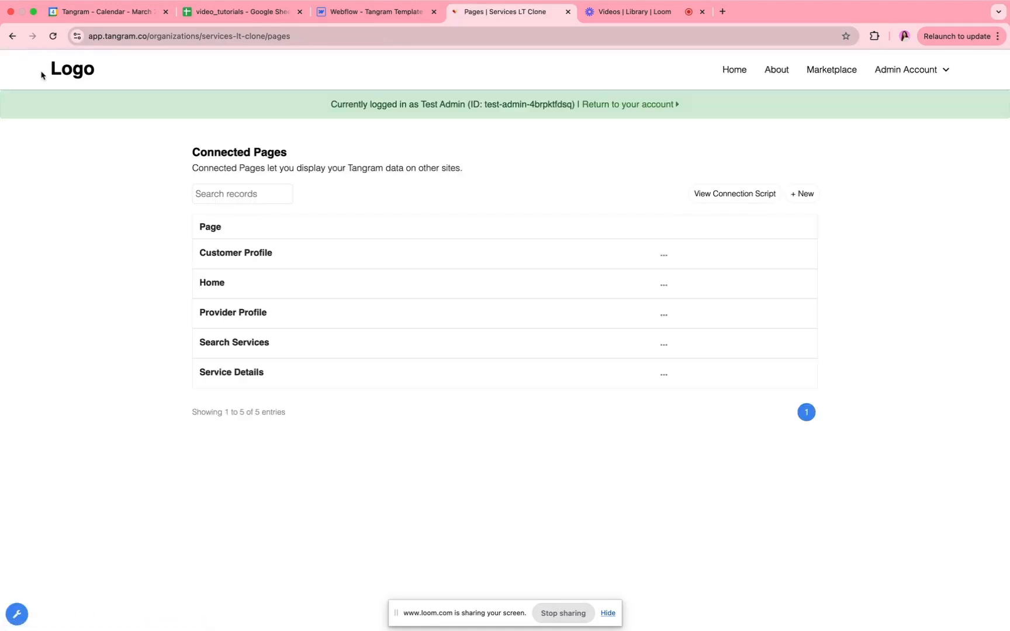
click(663, 314)
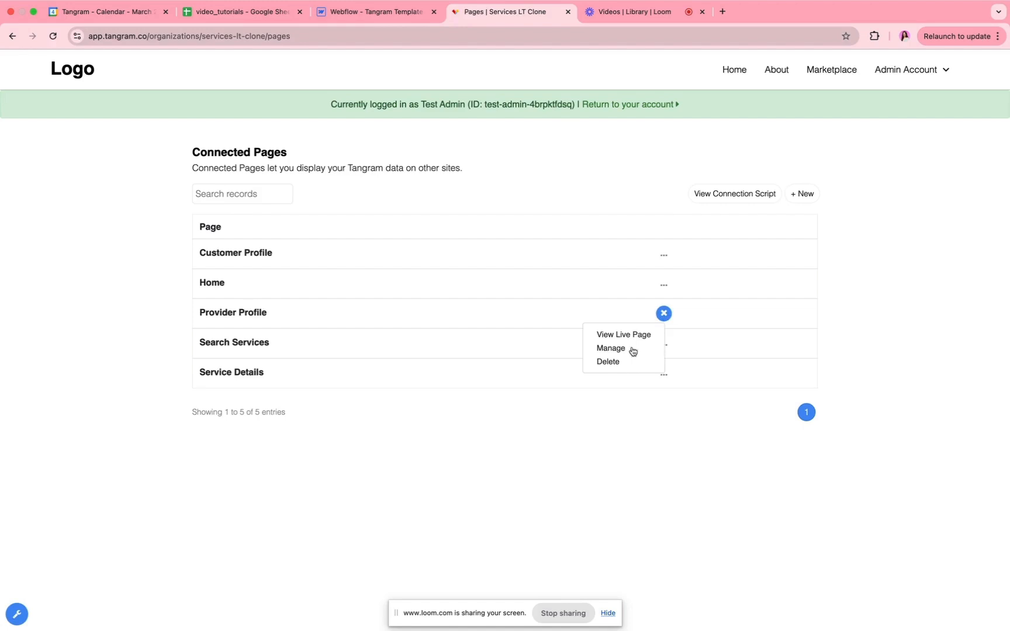
click(608, 349)
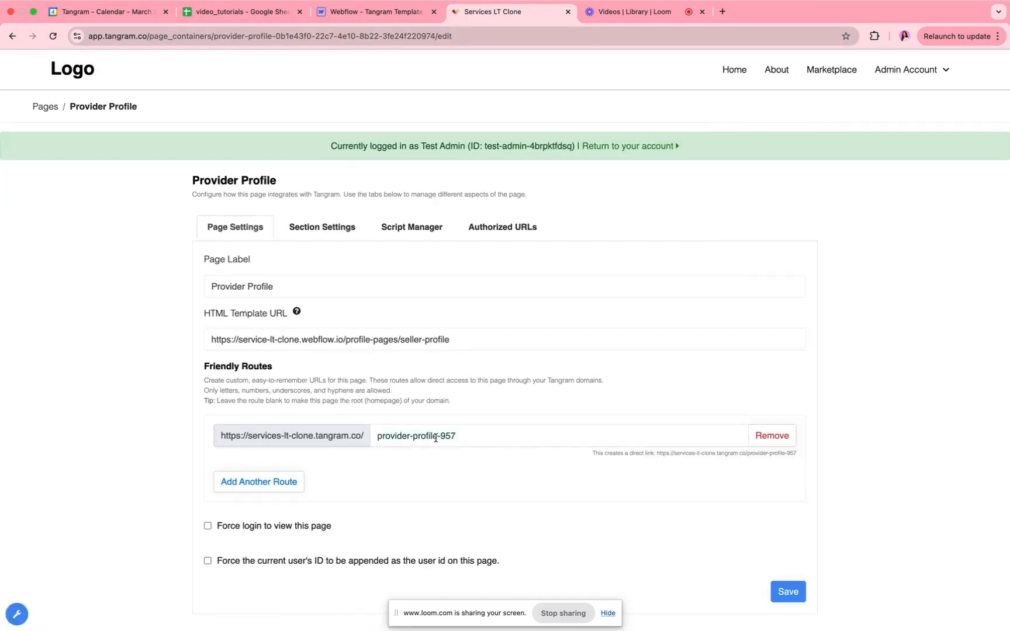
key(BackSpace)
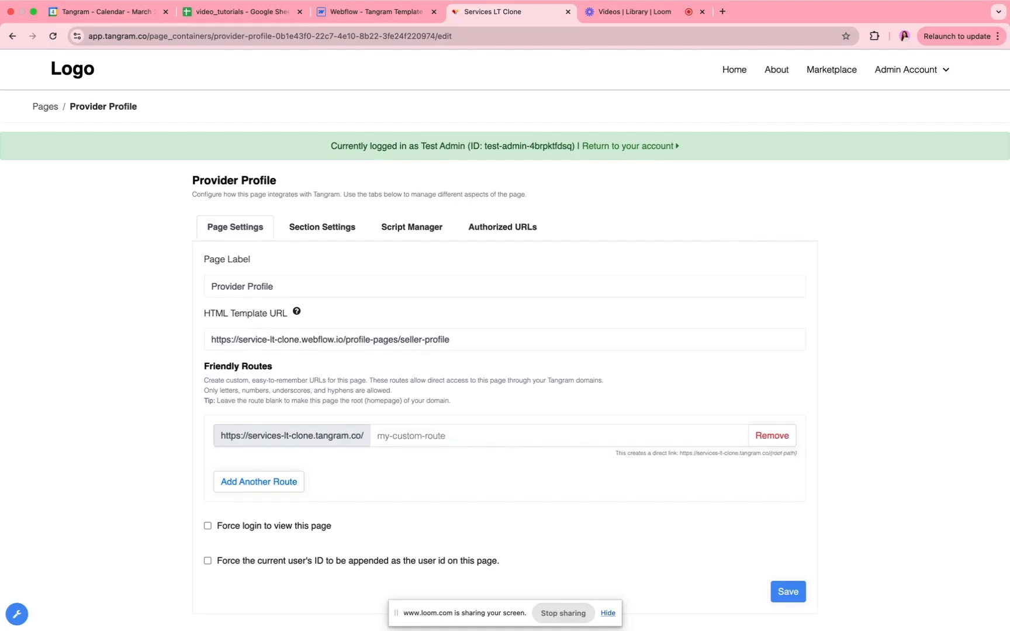
text(provider-pr)
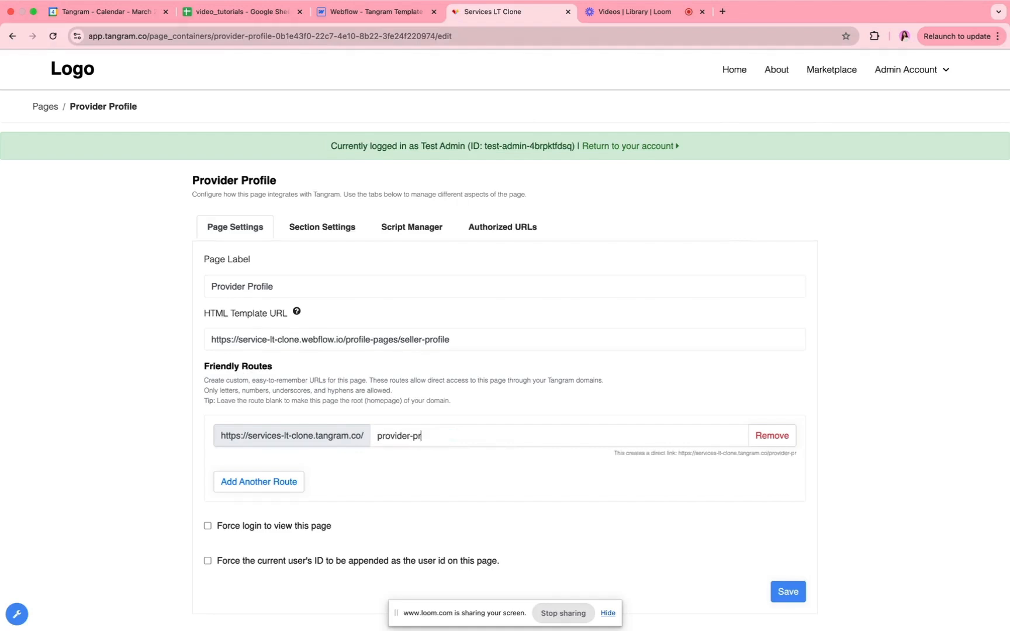
text(ofile)
click(786, 594)
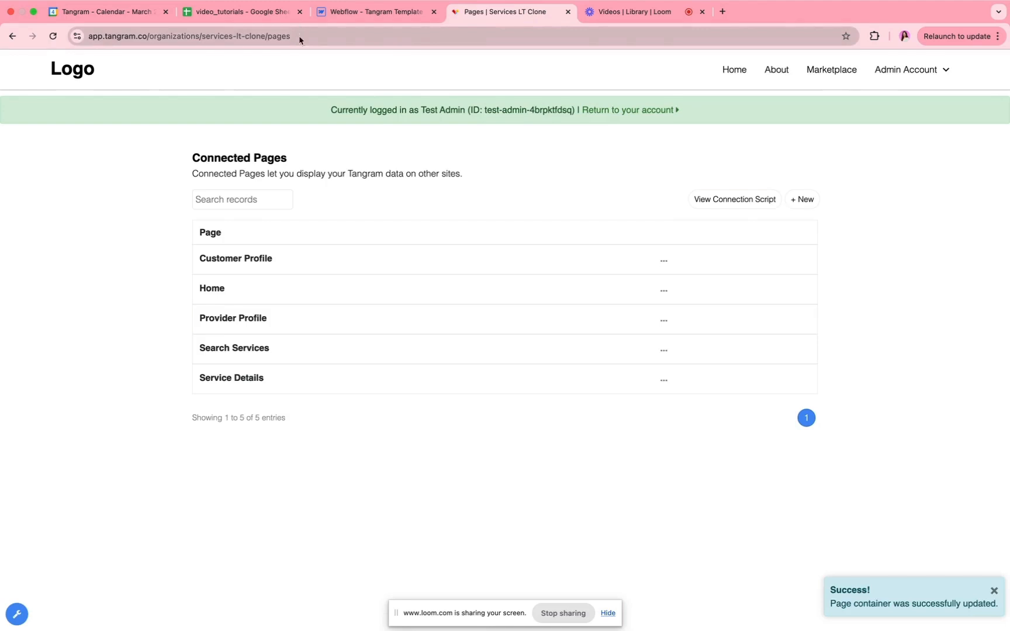
drag(300, 39, 221, 36)
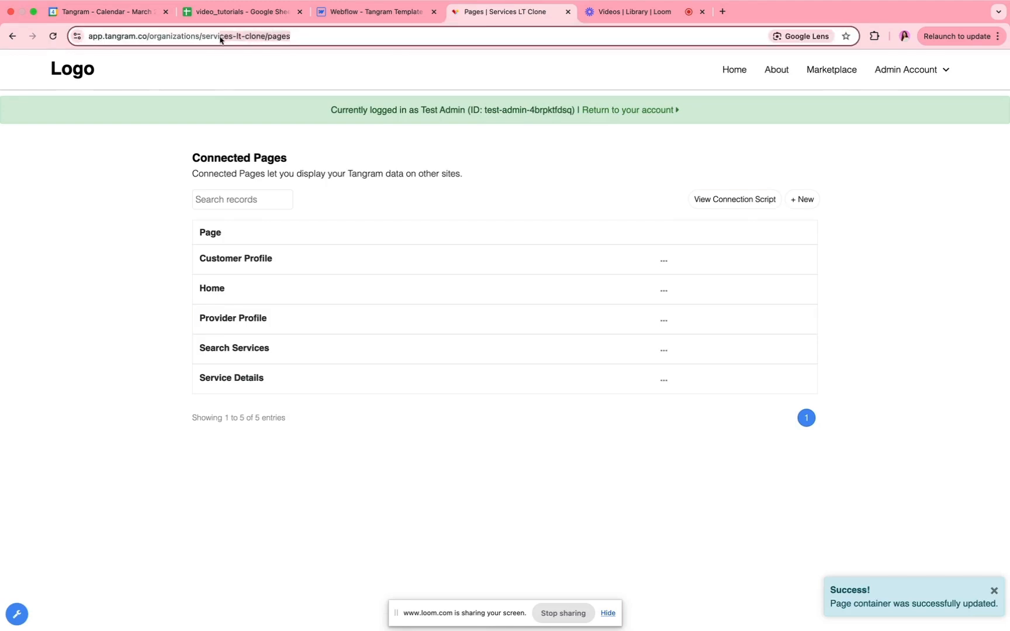
click(158, 259)
click(16, 614)
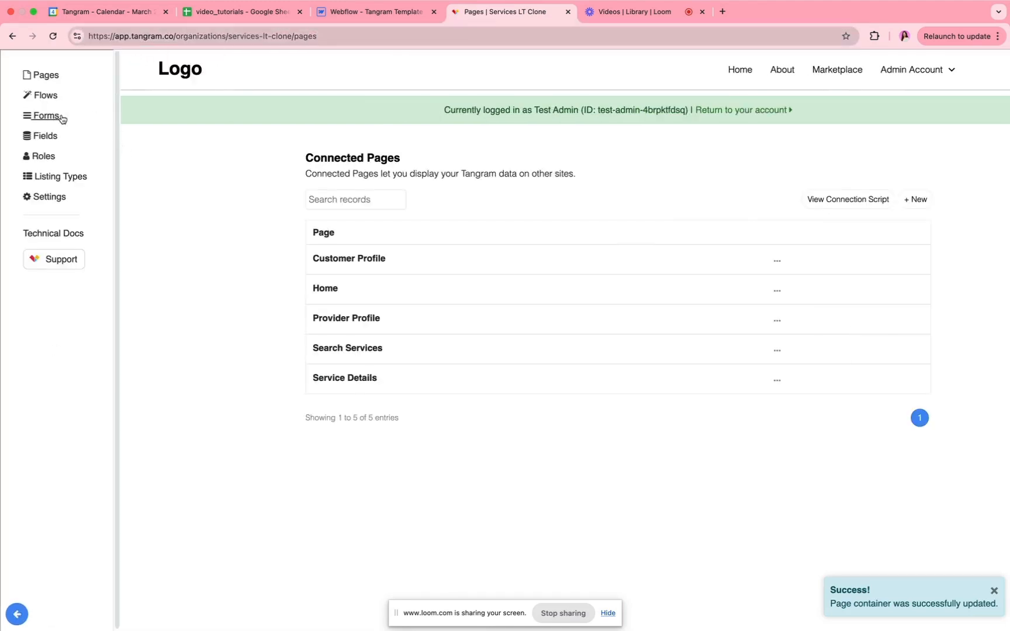
click(44, 156)
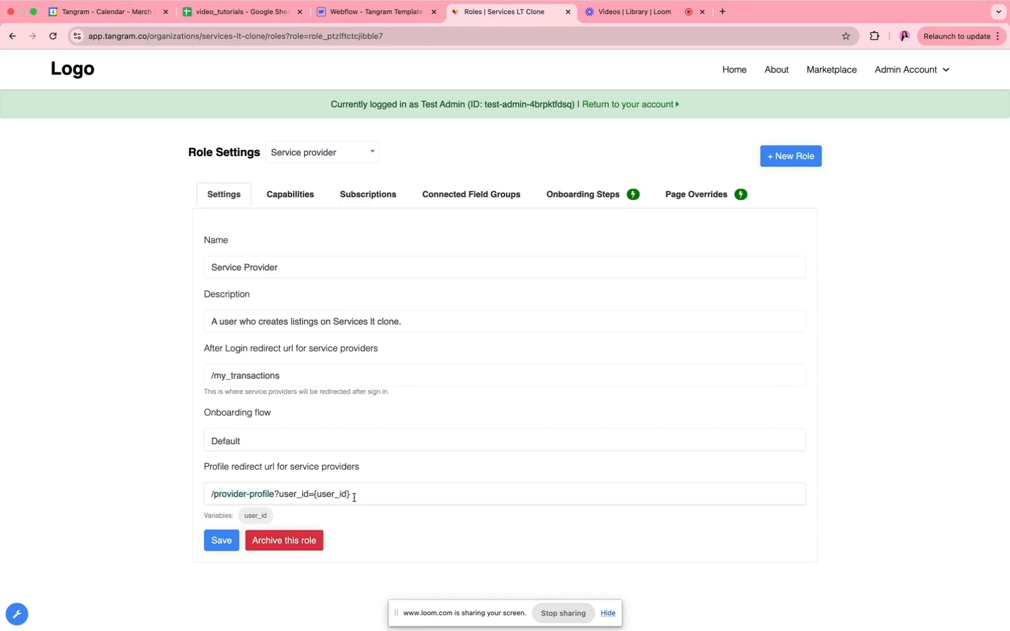
click(208, 492)
text(https)
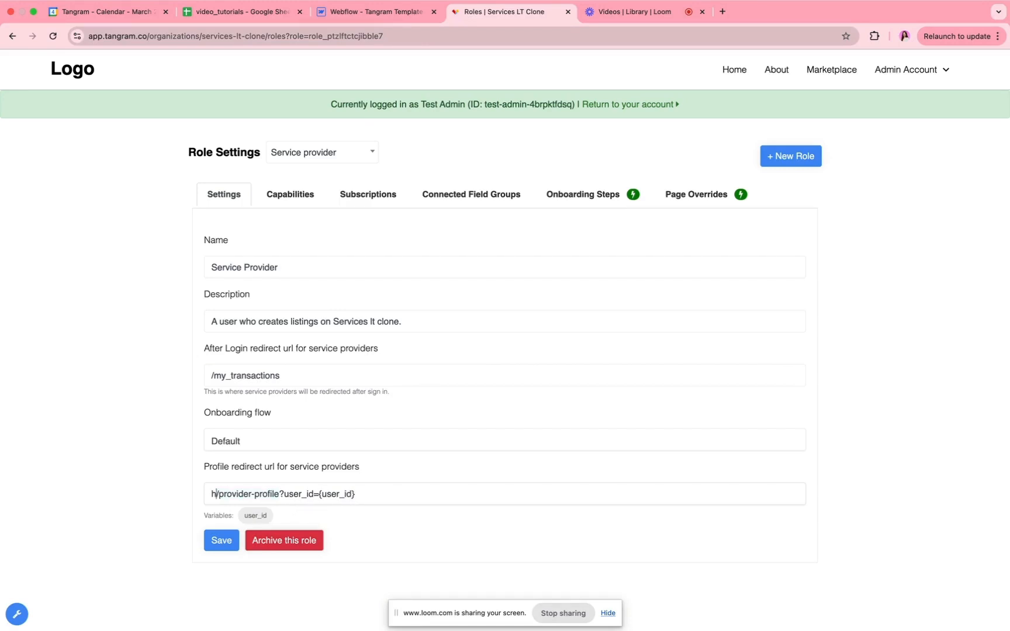
text(://app.your)
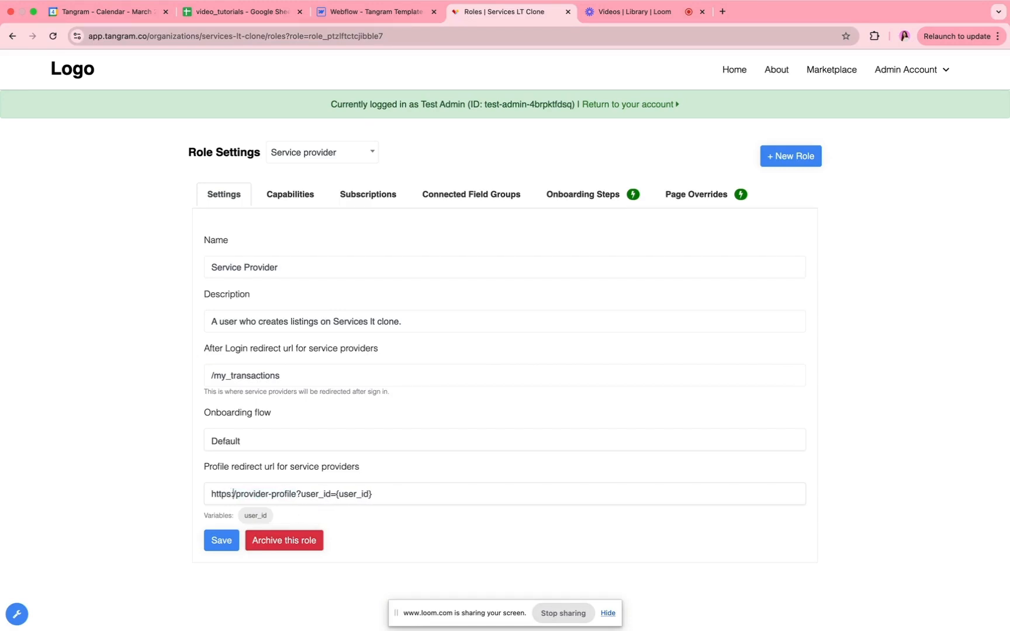
text(company.com)
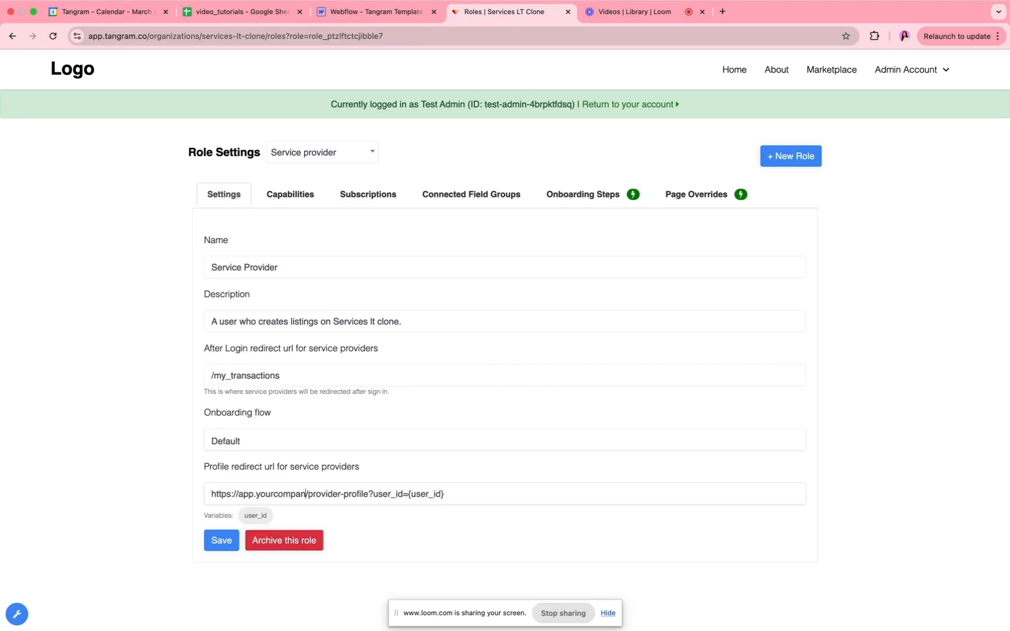
key(BackSpace)
key(BackSpace)
key(BackSpace)
key(BackSpace)
key(BackSpace)
key(BackSpace)
key(BackSpace)
key(BackSpace)
key(BackSpace)
key(BackSpace)
key(BackSpace)
key(BackSpace)
key(BackSpace)
key(BackSpace)
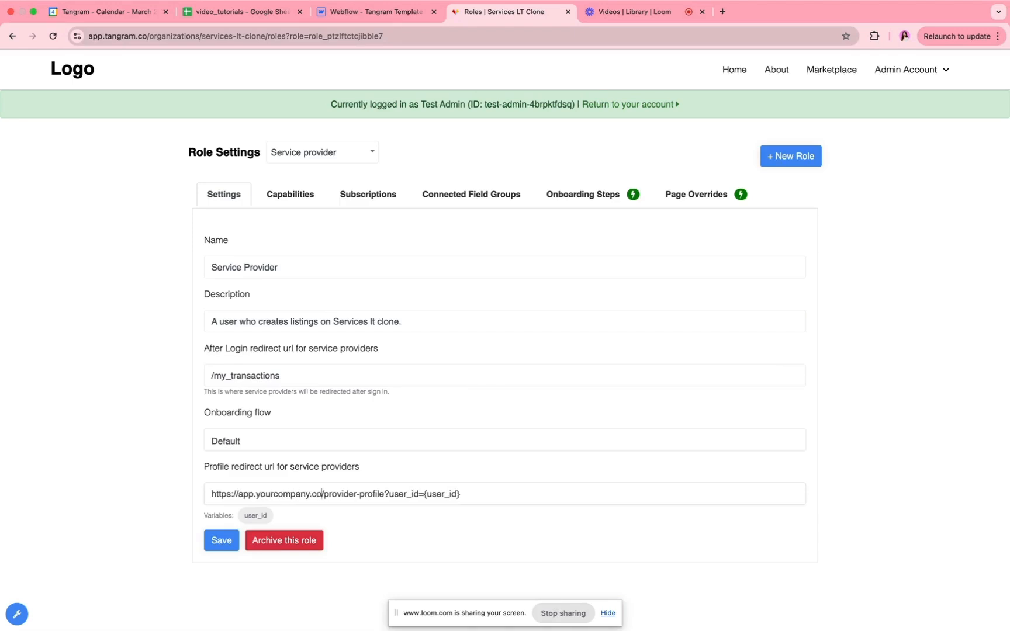
key(BackSpace)
key(BackSpace)
key(BackSpace)
key(BackSpace)
key(BackSpace)
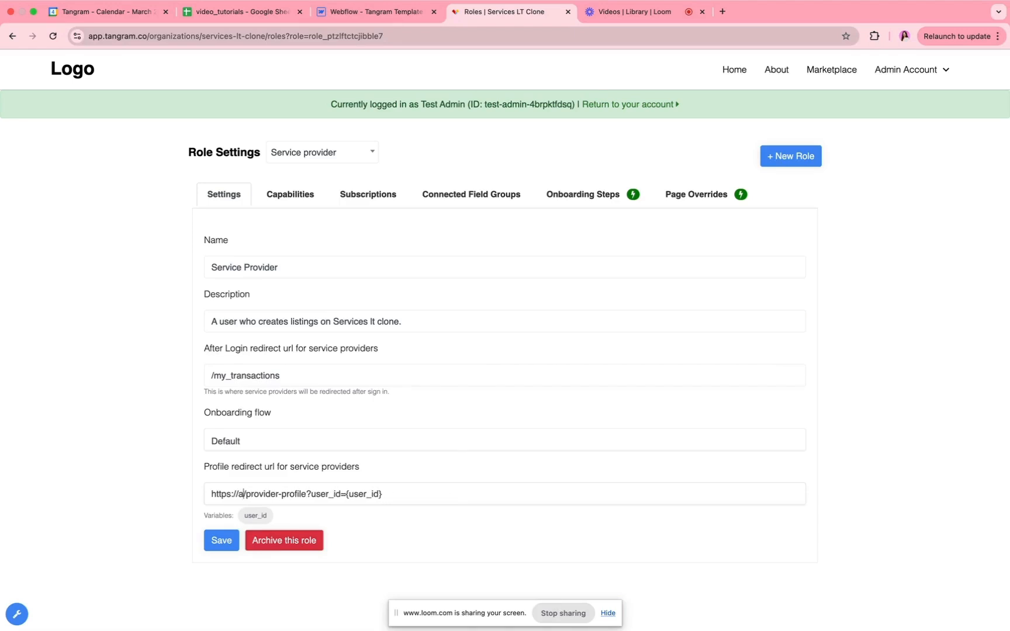
text(company.tangram)
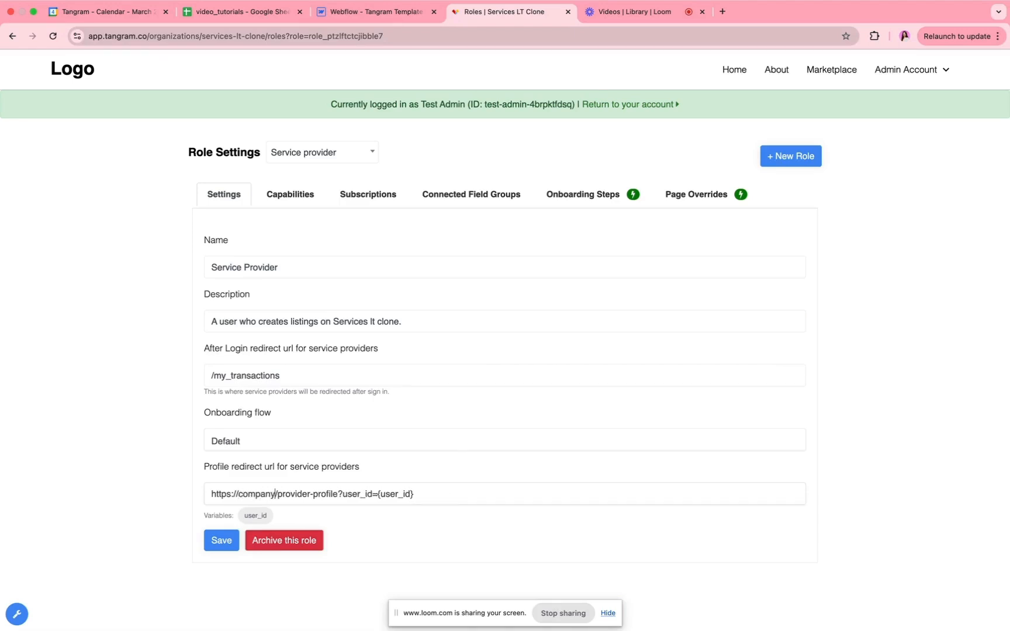
text(.co)
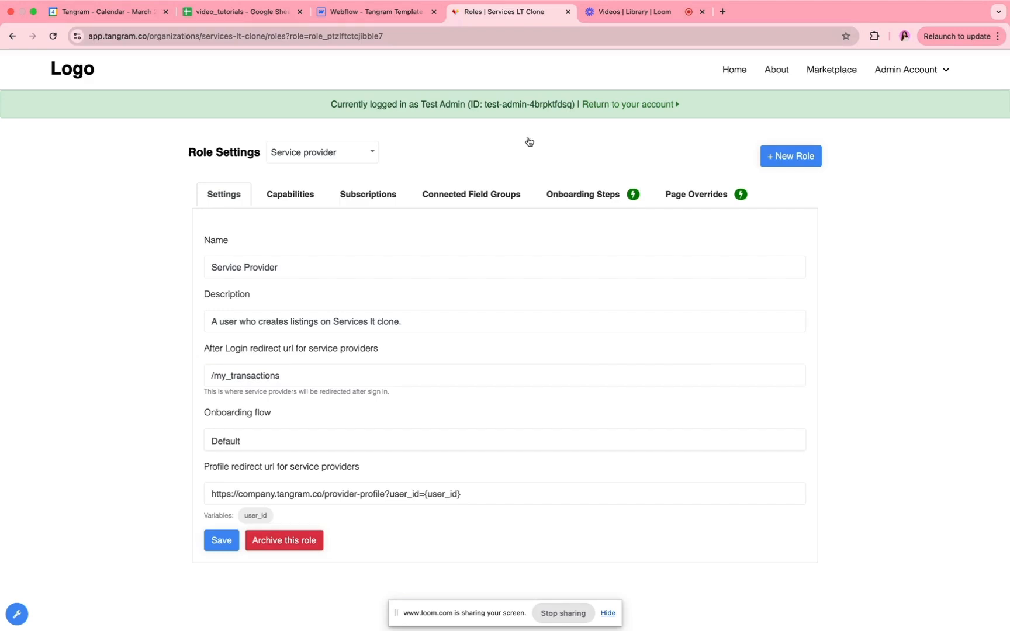
Switch to Webflow, collapse the TGimport-type-user wrapper in the element tree and select the TGsection_provider-profile div.
click(414, 13)
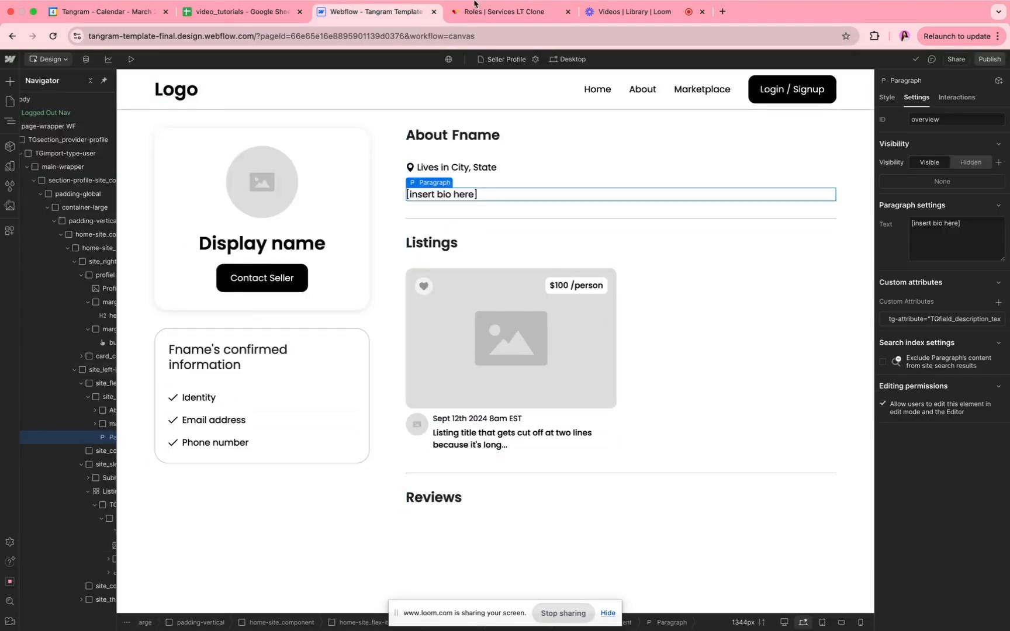
click(483, 19)
click(401, 16)
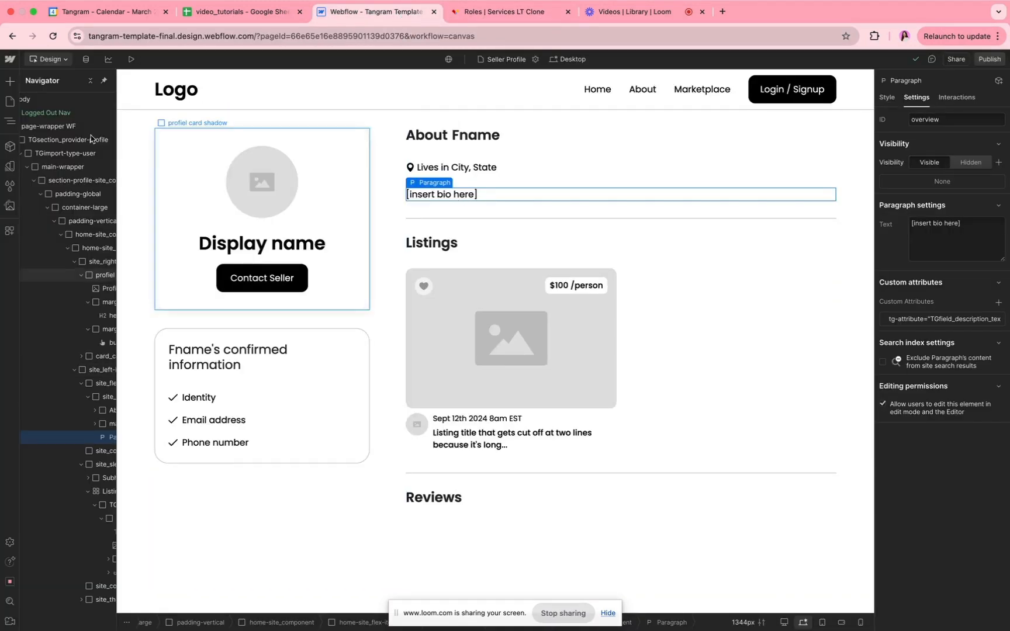
scroll(40, 155, left, 3)
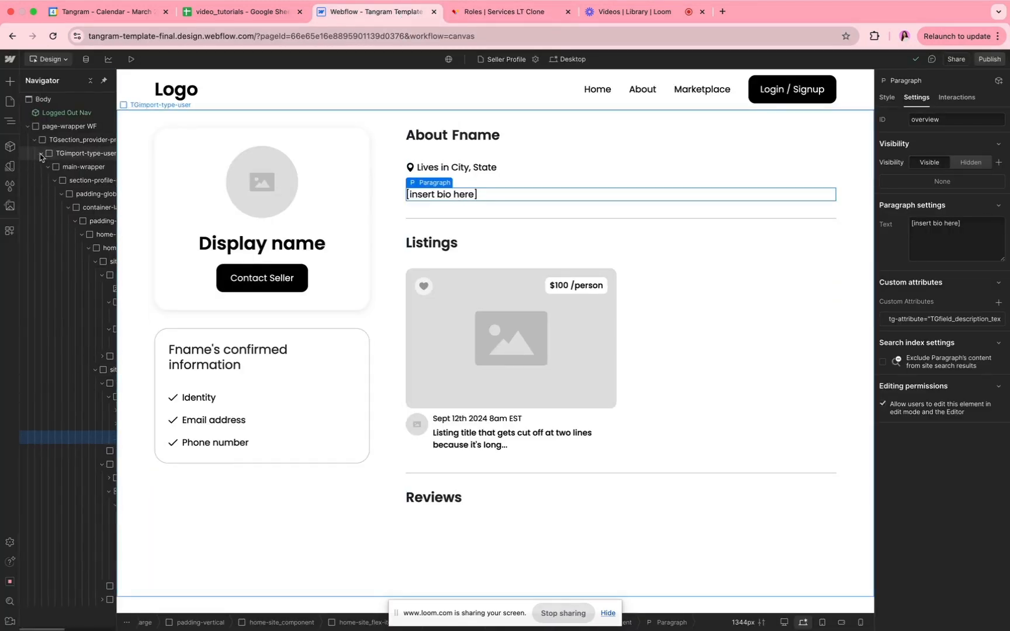
click(40, 154)
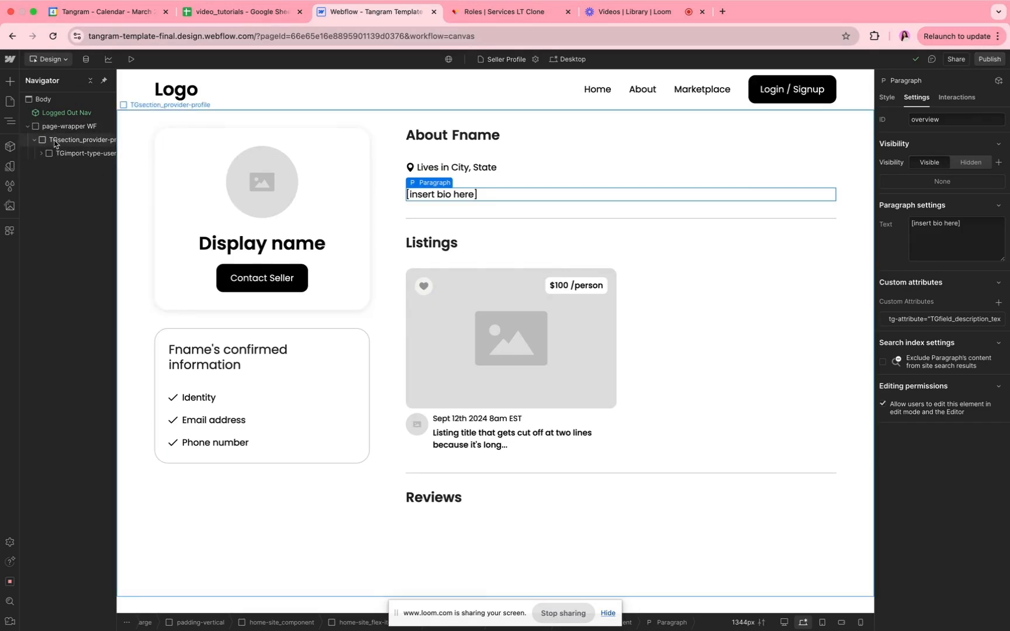
click(72, 144)
scroll(73, 148, right, 2)
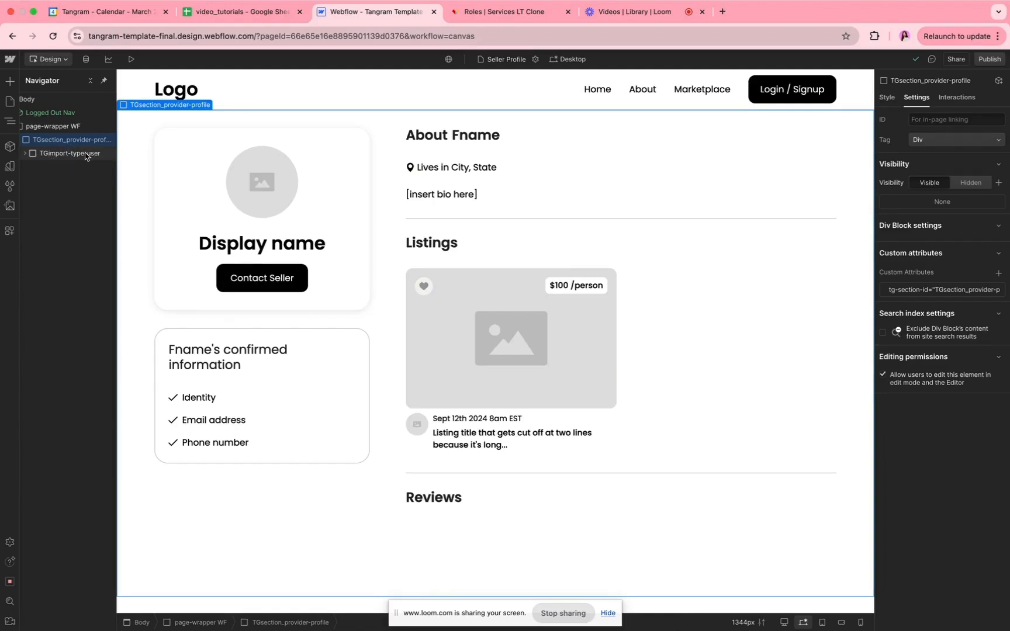
Open the Search Services page from the Search Pages folder in Webflow.
click(9, 146)
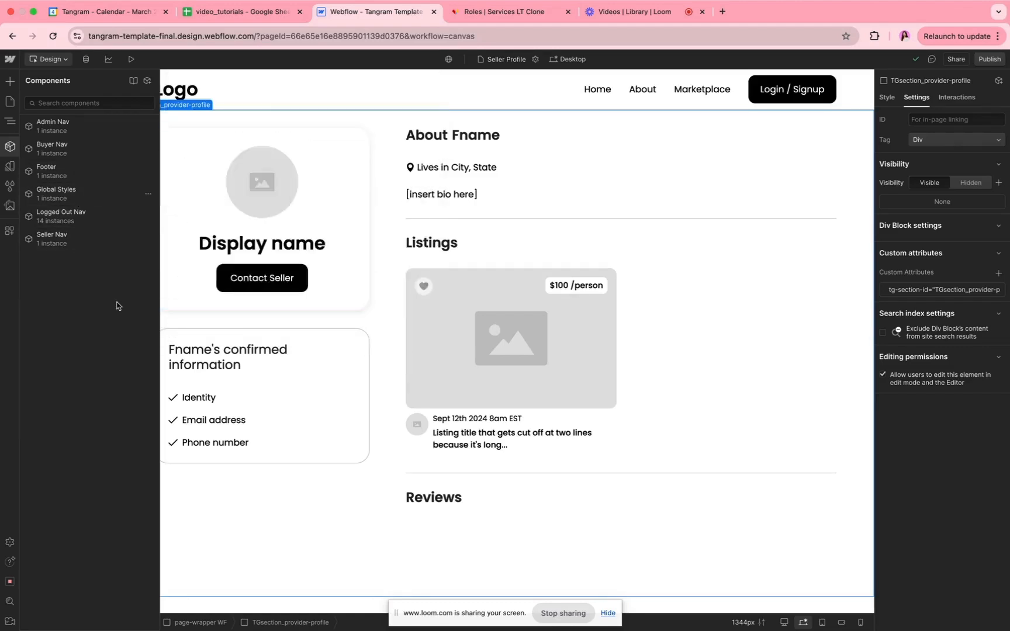
click(9, 101)
click(70, 200)
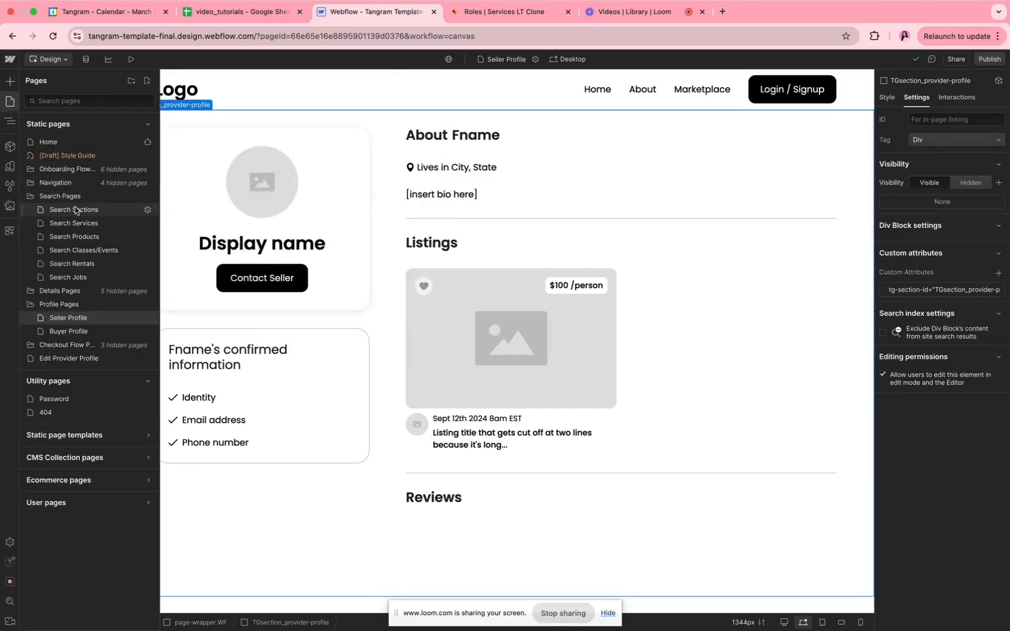
click(74, 224)
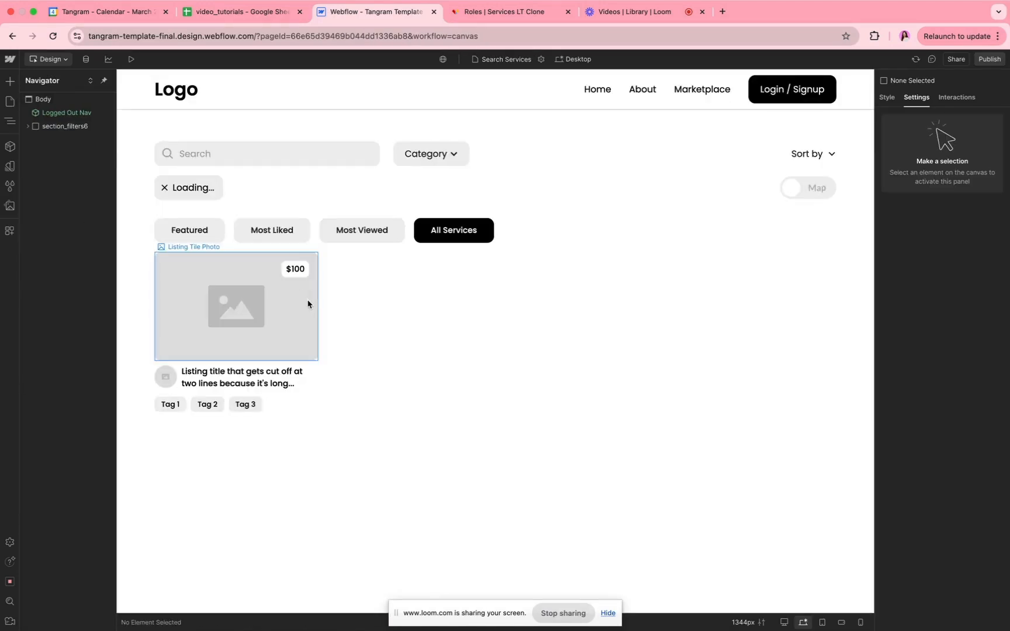
Open the Seller Profile page and select the TGimport-type-user div inside the TGsection_provider-profile wrapper.
click(10, 101)
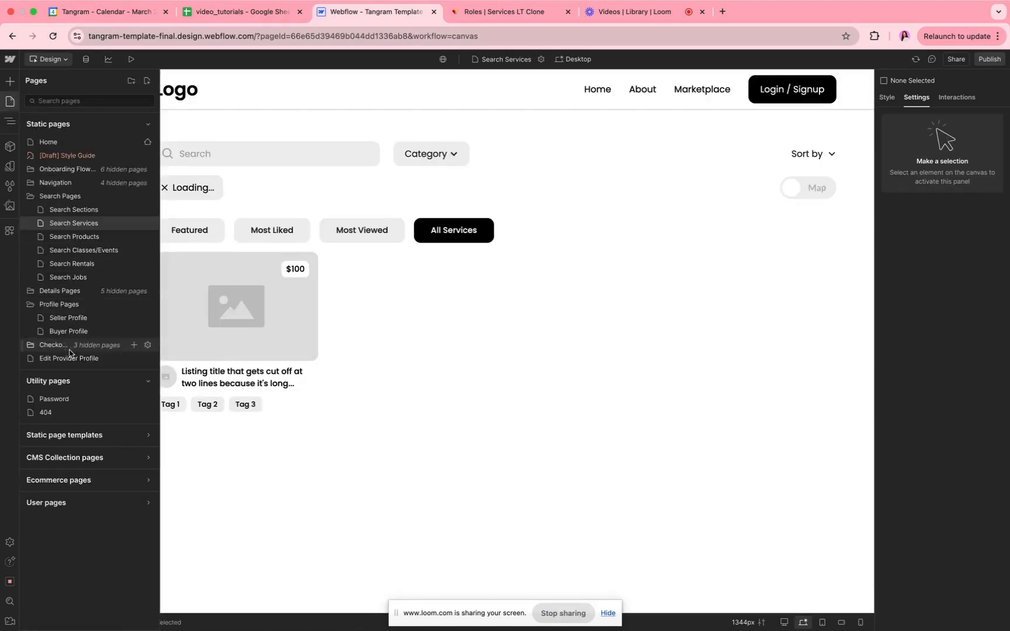
click(68, 318)
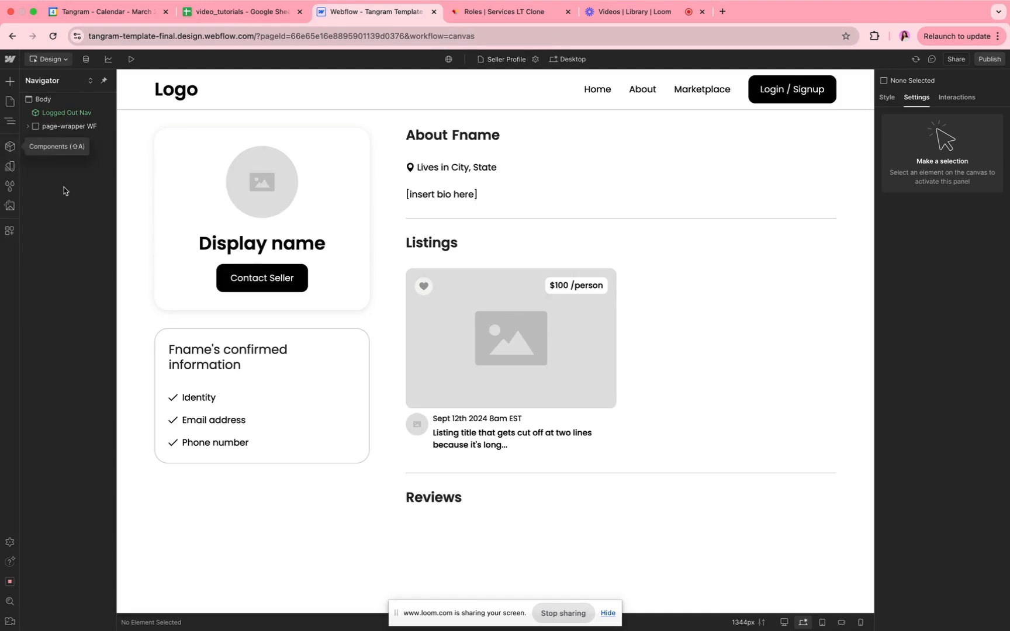
click(27, 127)
click(28, 141)
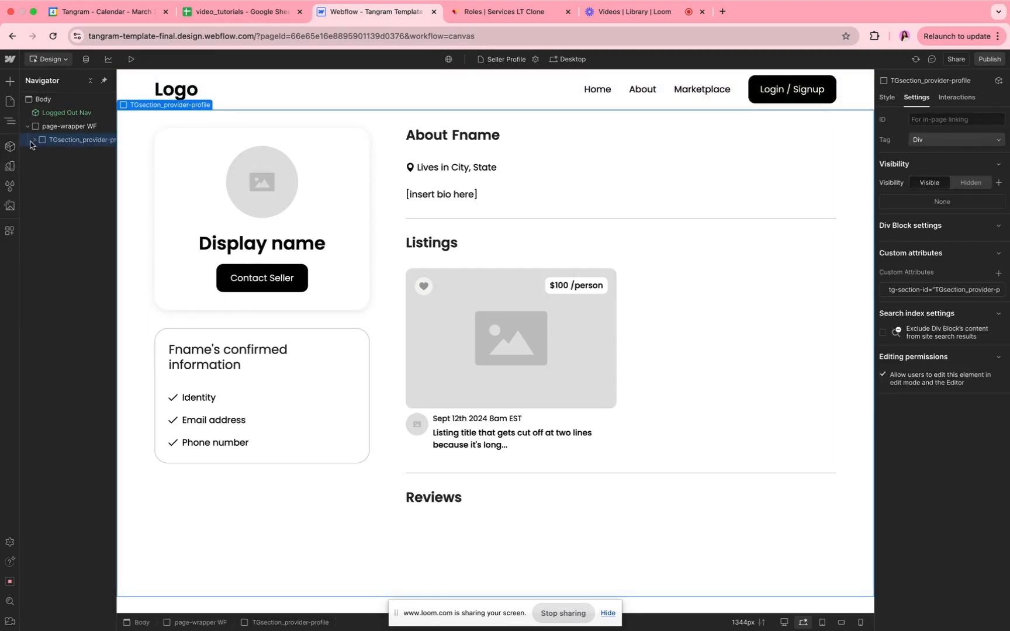
click(35, 139)
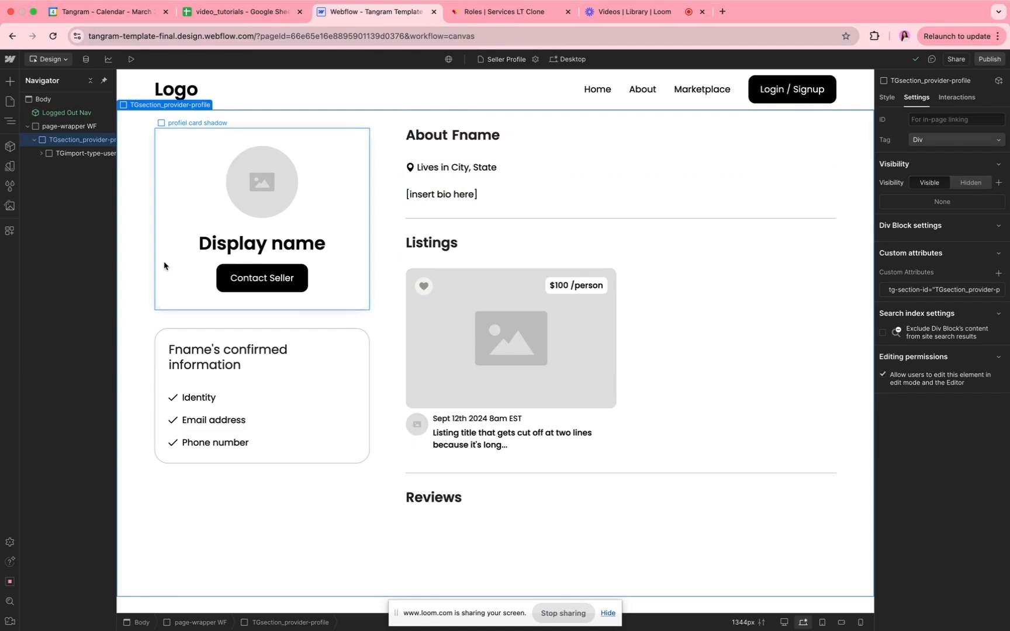
scroll(61, 151, right, 1)
click(61, 151)
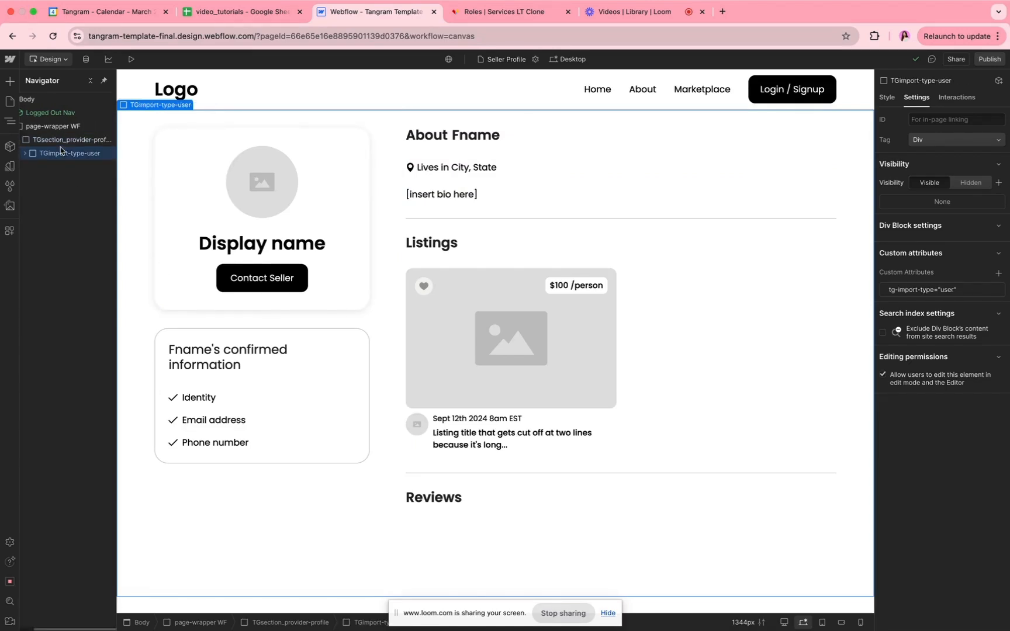
Try setting the TGimport-type-user wrapper's display to None, and restore it to Block.
key(s)
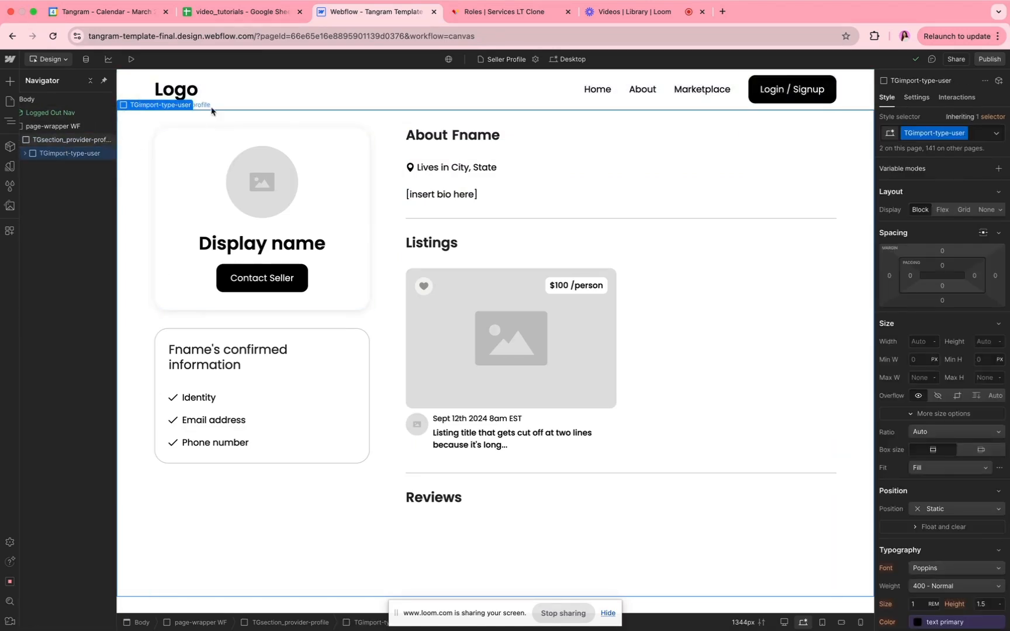
click(986, 209)
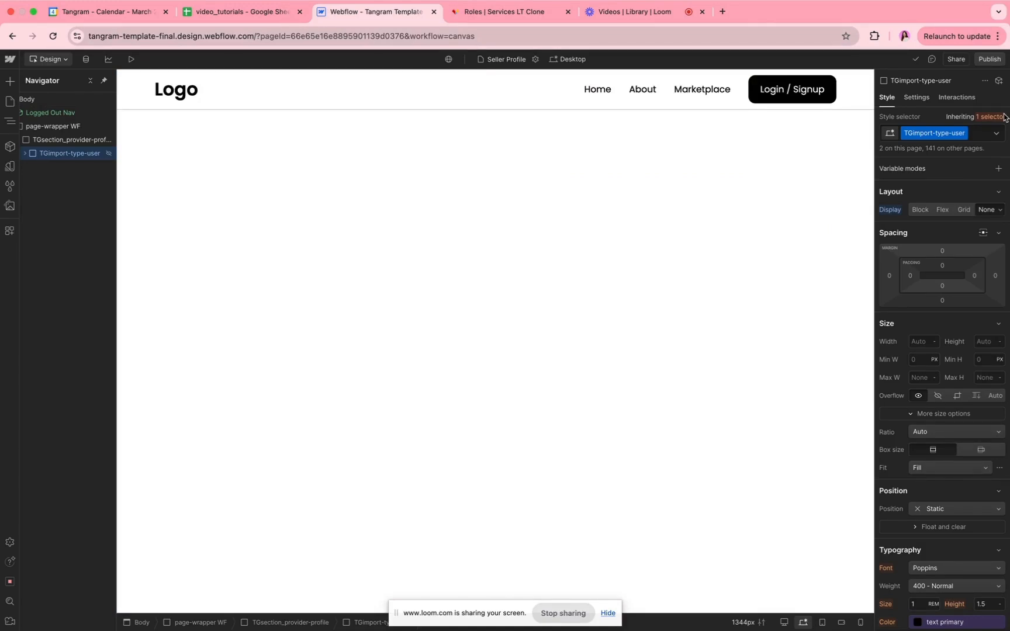
click(919, 209)
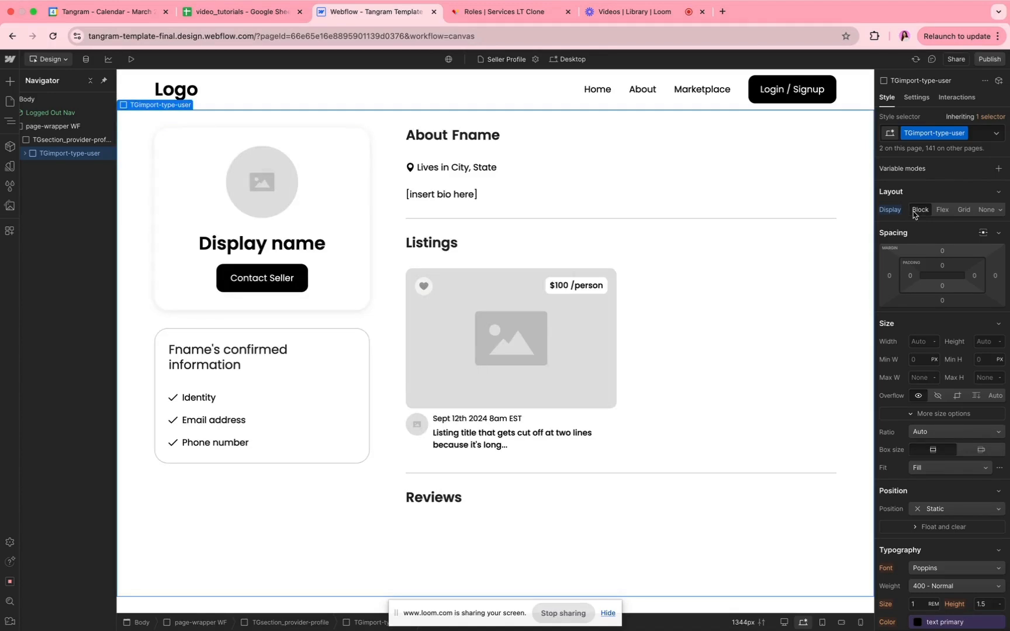
Insert a div block directly above the "[insert bio here]" paragraph and assign it the existing class TGHide.
click(507, 197)
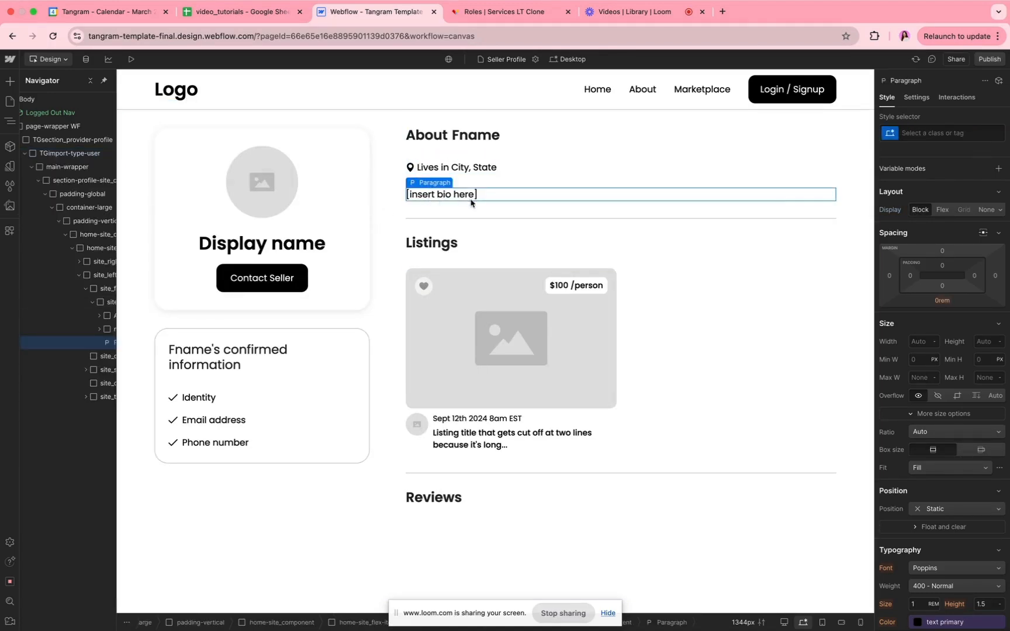
click(10, 83)
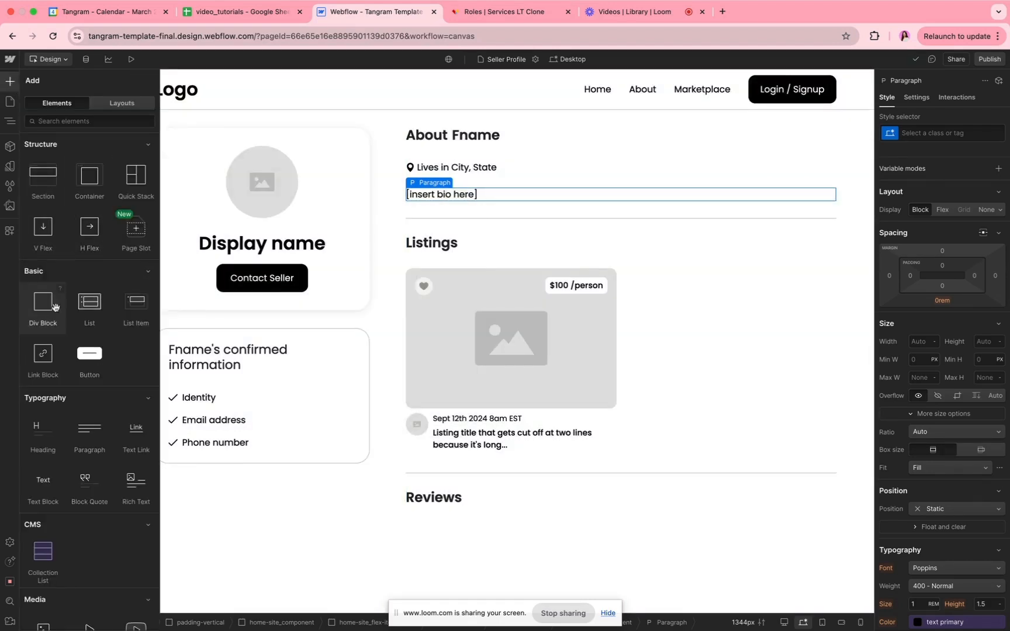
drag(55, 307, 495, 190)
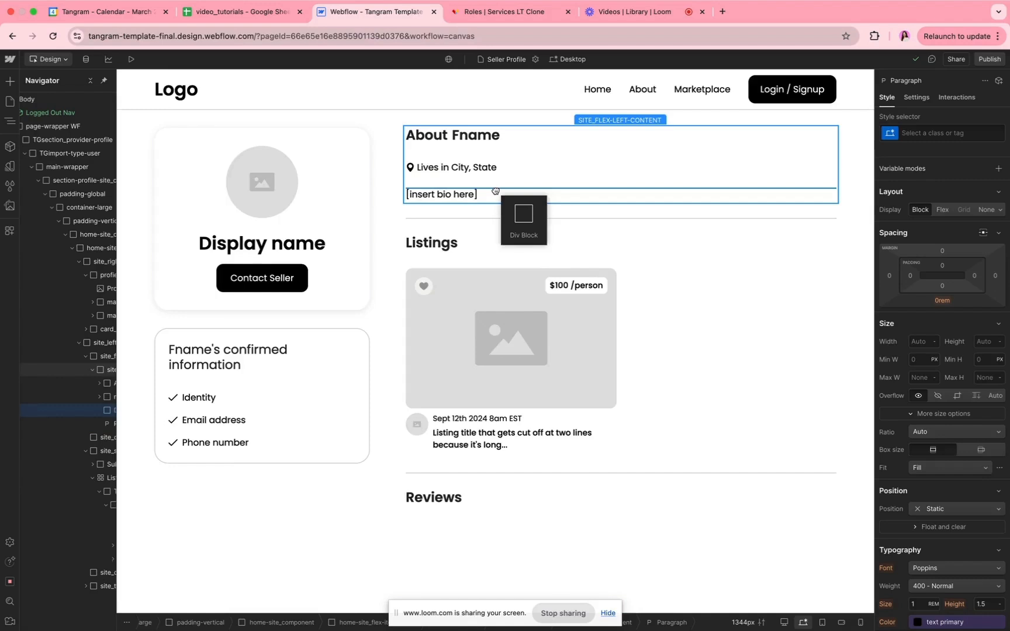
drag(495, 189, 498, 197)
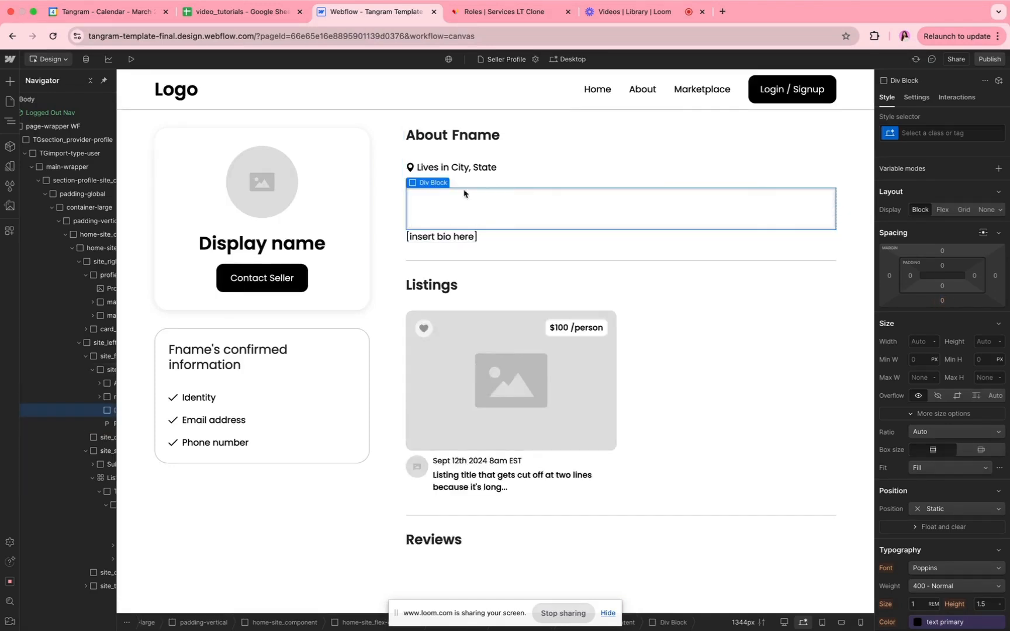
click(935, 136)
text(TG)
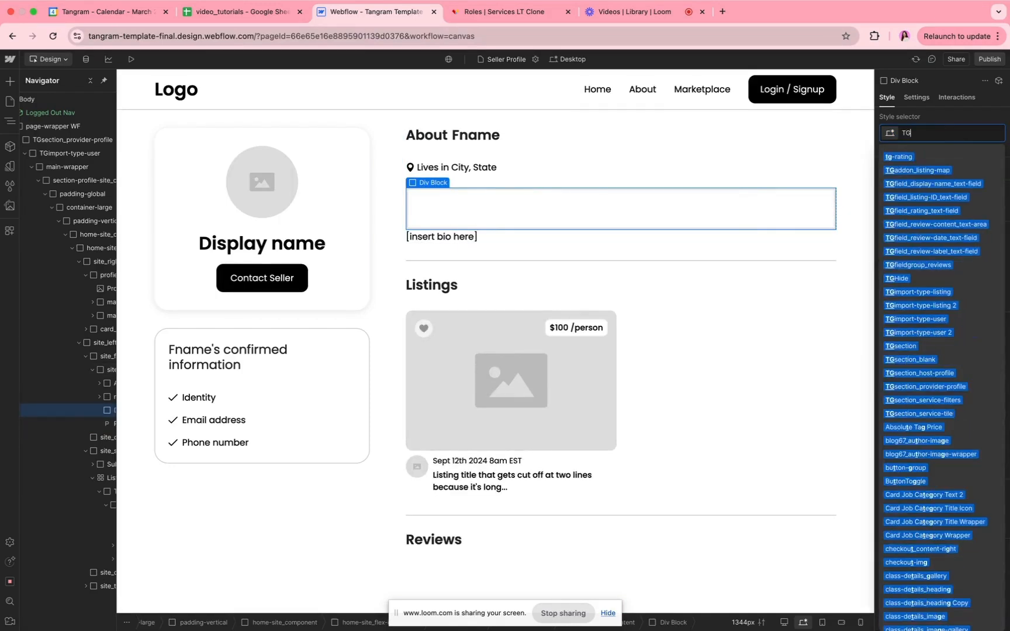
text(Hide)
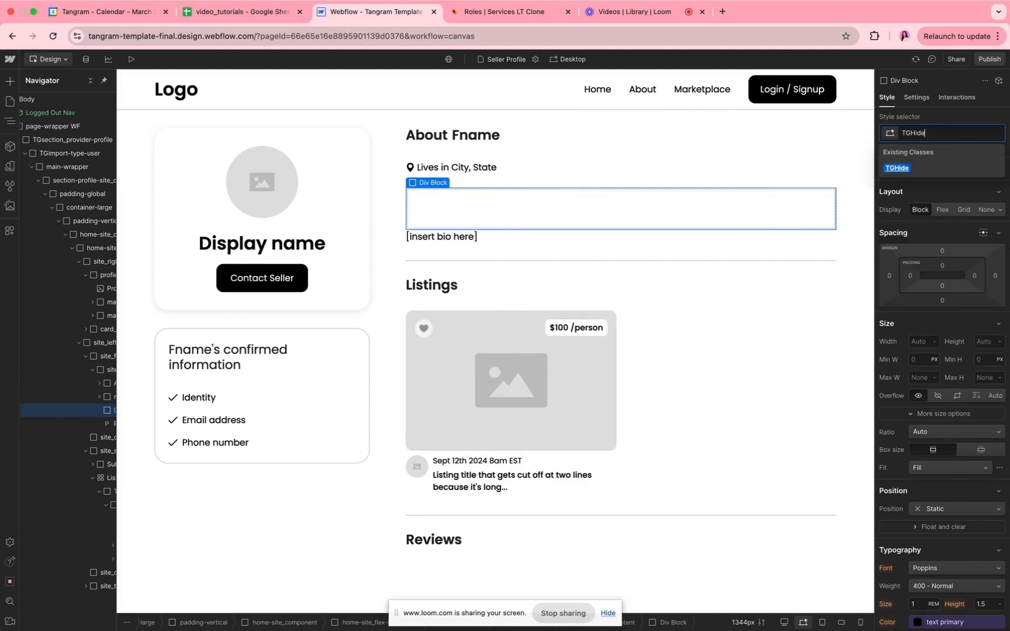
key(Return)
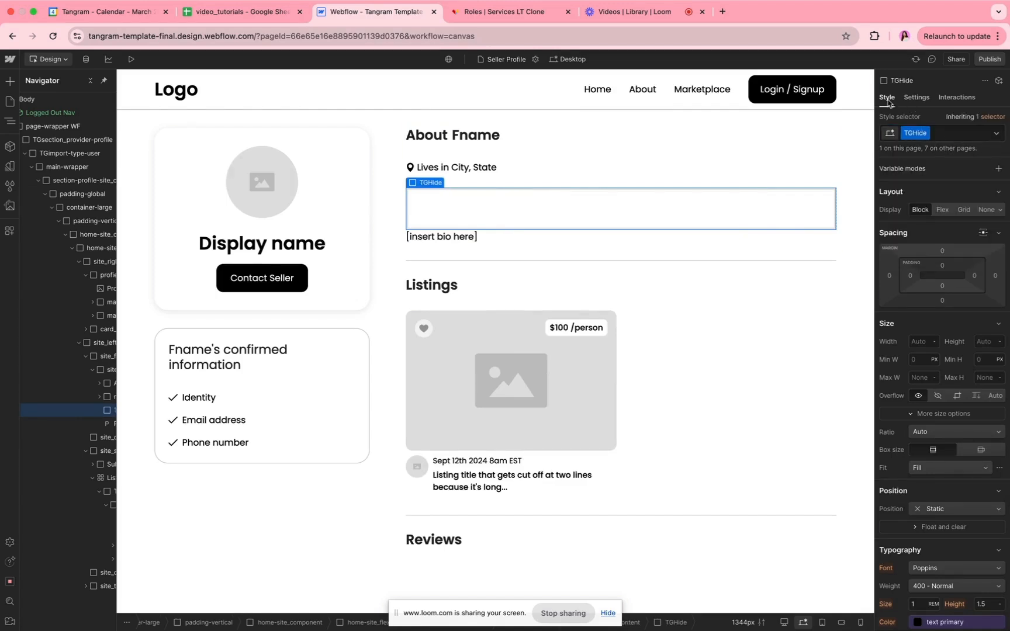
Nest the "[insert bio here]" paragraph inside the TGHide div in the element tree.
click(910, 96)
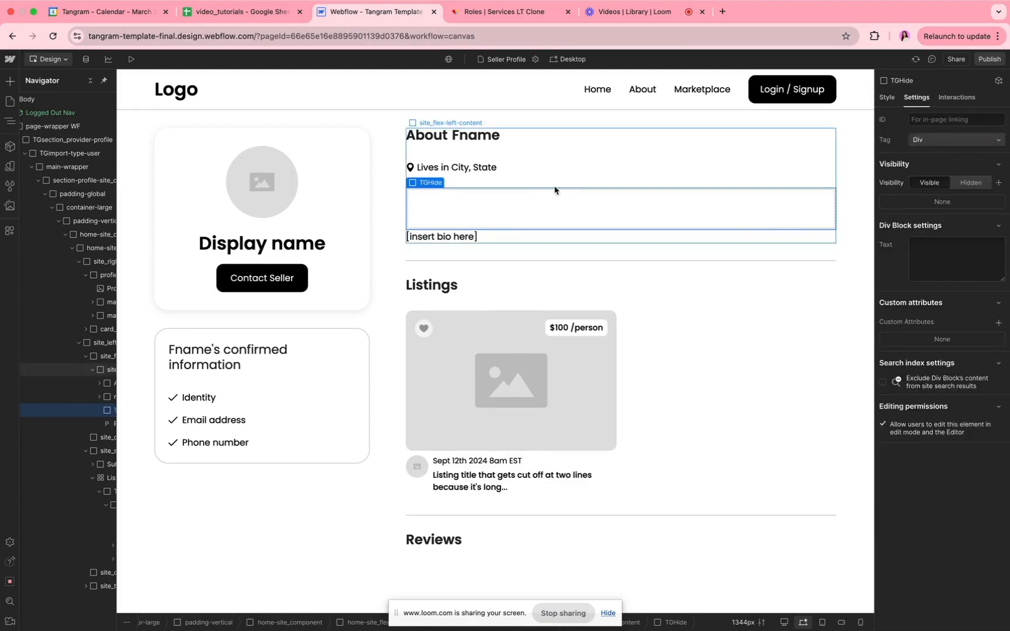
scroll(106, 416, right, 1)
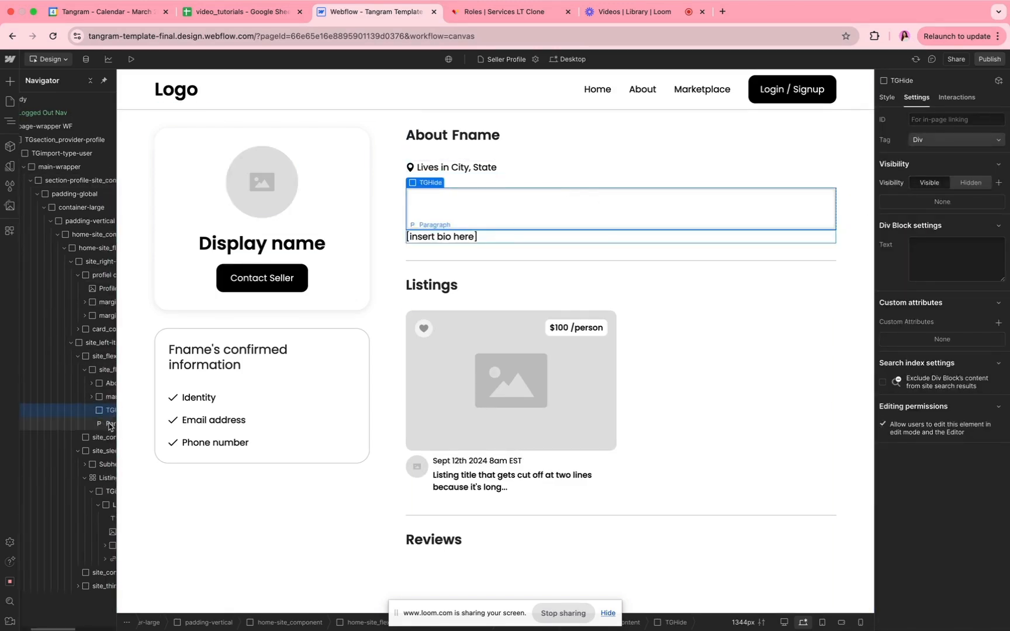
drag(110, 426, 87, 418)
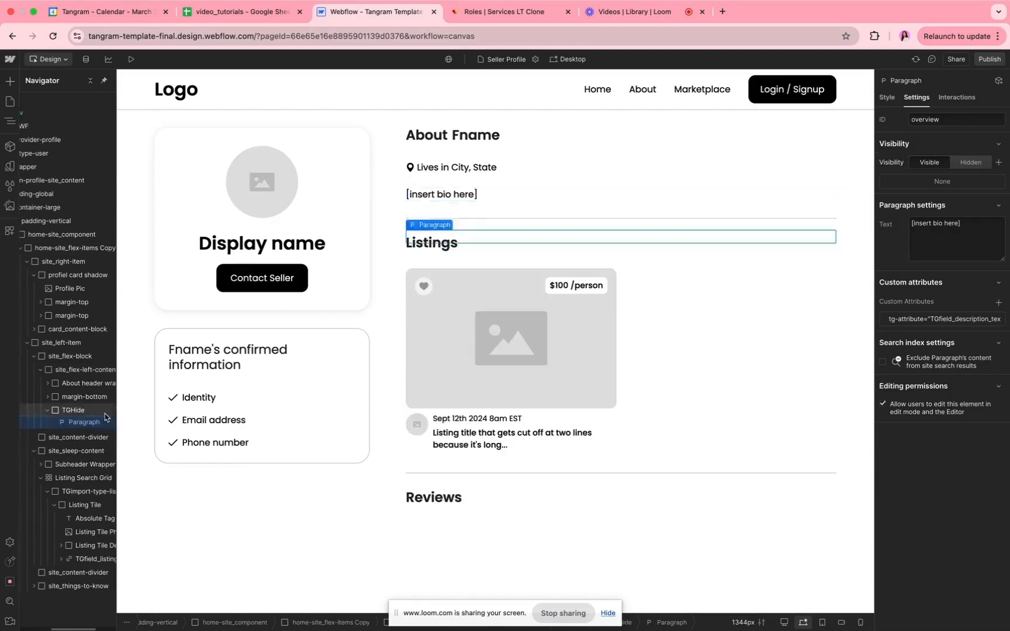
Add a custom attribute named tg-hide-unles-field to the TGHide div around the bio paragraph.
click(74, 410)
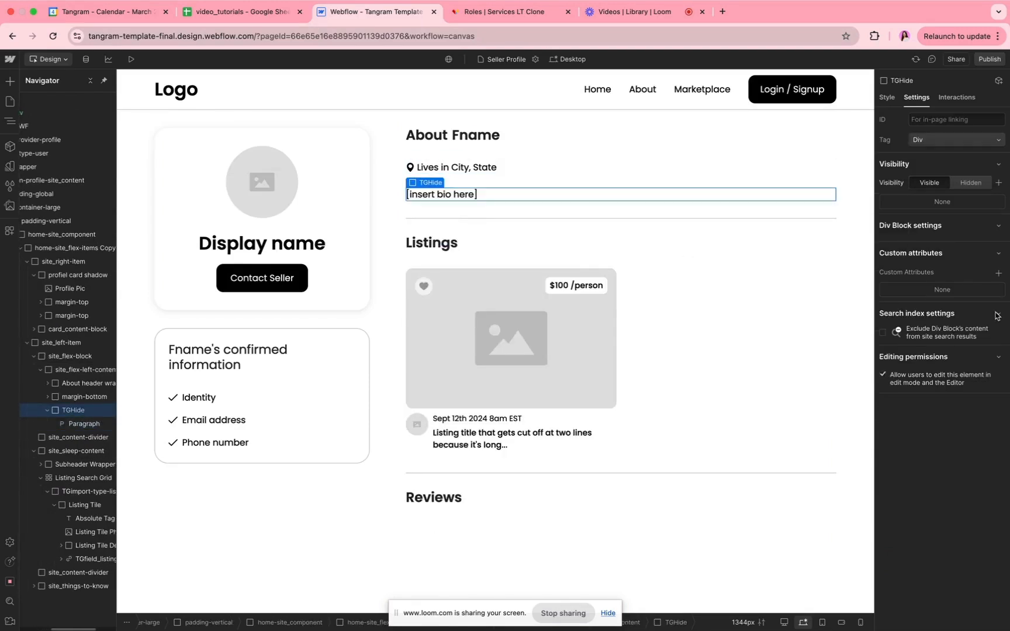
click(999, 274)
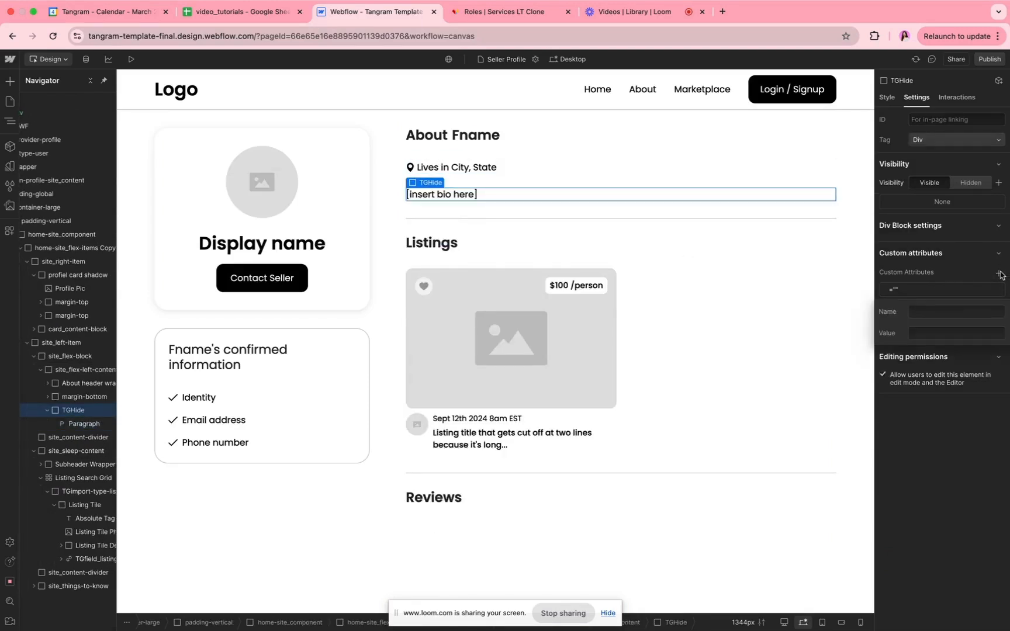
click(437, 197)
double_click(438, 196)
click(501, 220)
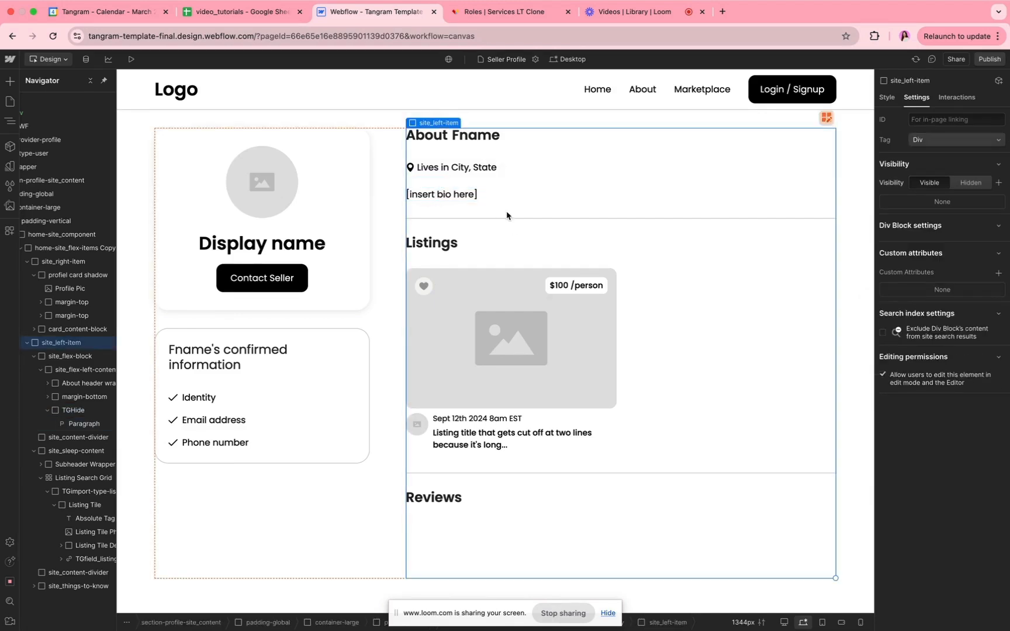
click(488, 195)
click(427, 173)
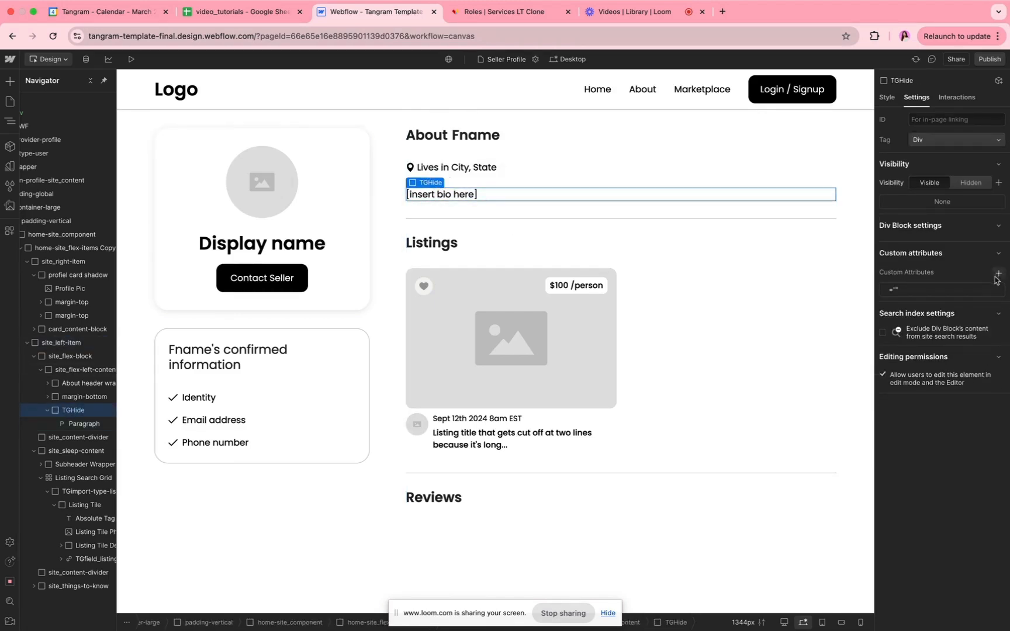
click(962, 291)
text(tg)
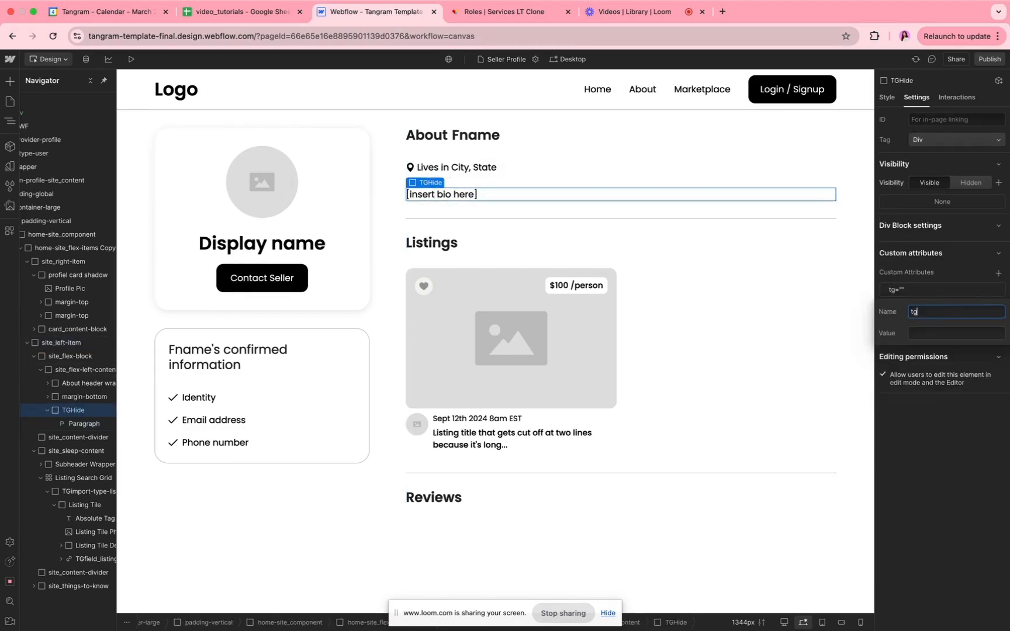
text(-hide-unles-field)
click(941, 332)
text([insert bio here])
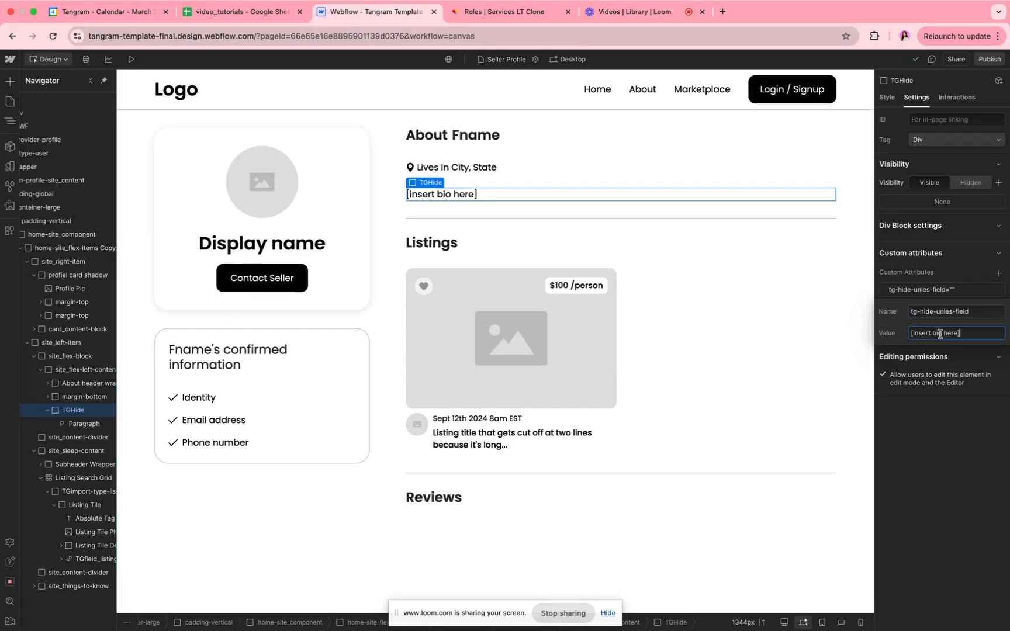
key(cmd+a)
key(BackSpace)
click(1000, 440)
Add a second custom attribute to the TGHide div, named tg-hide-unless-value with the value *.
click(998, 272)
text(tg-hide)
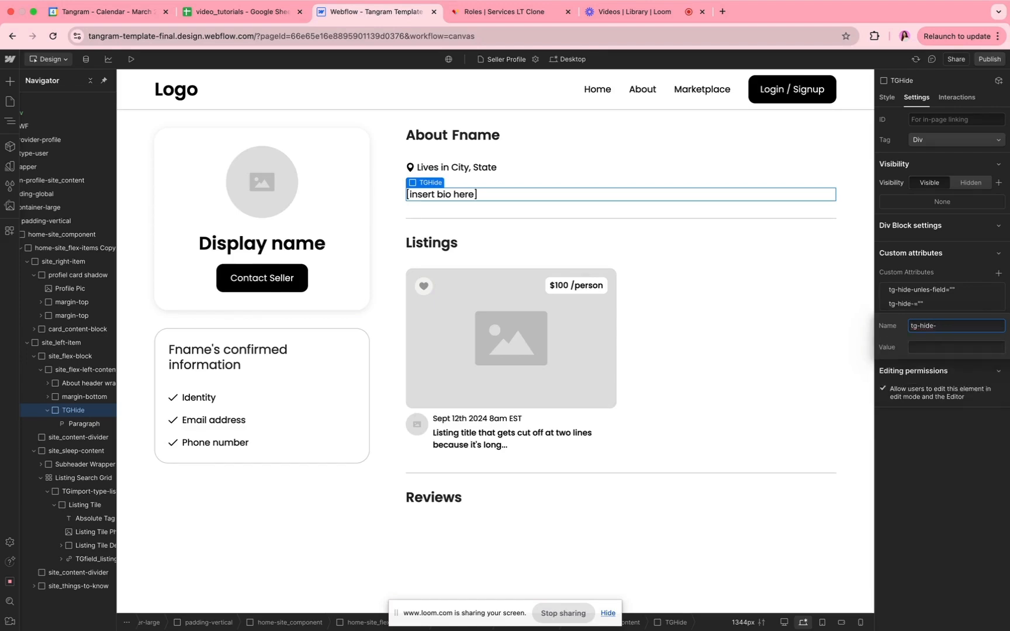
text(-unless-value)
click(928, 441)
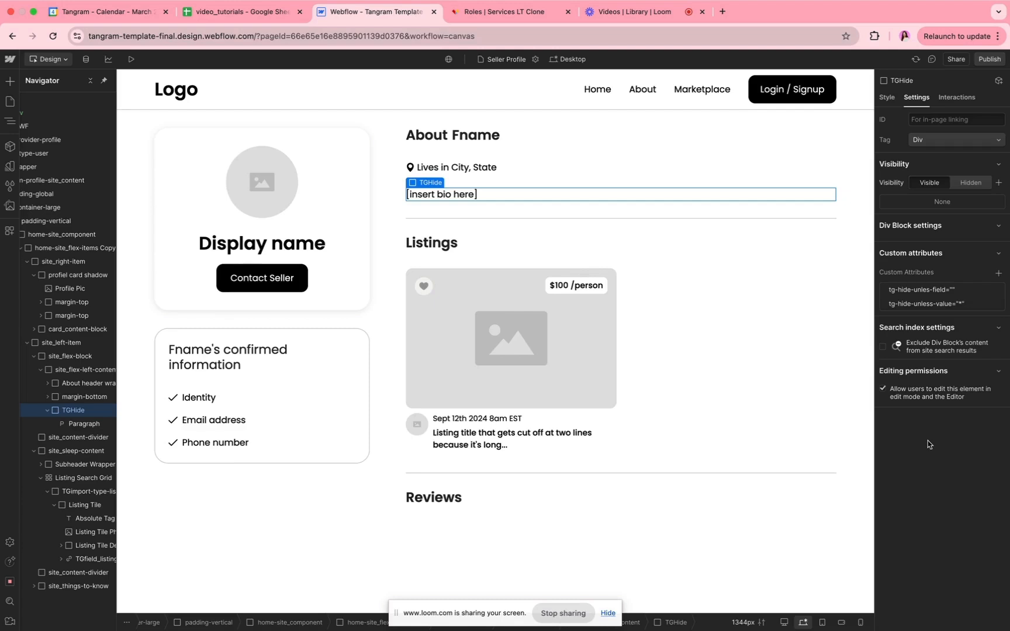
Correct the spelling of the TGHide div's first custom attribute name to tg-hide-unless-field.
click(973, 294)
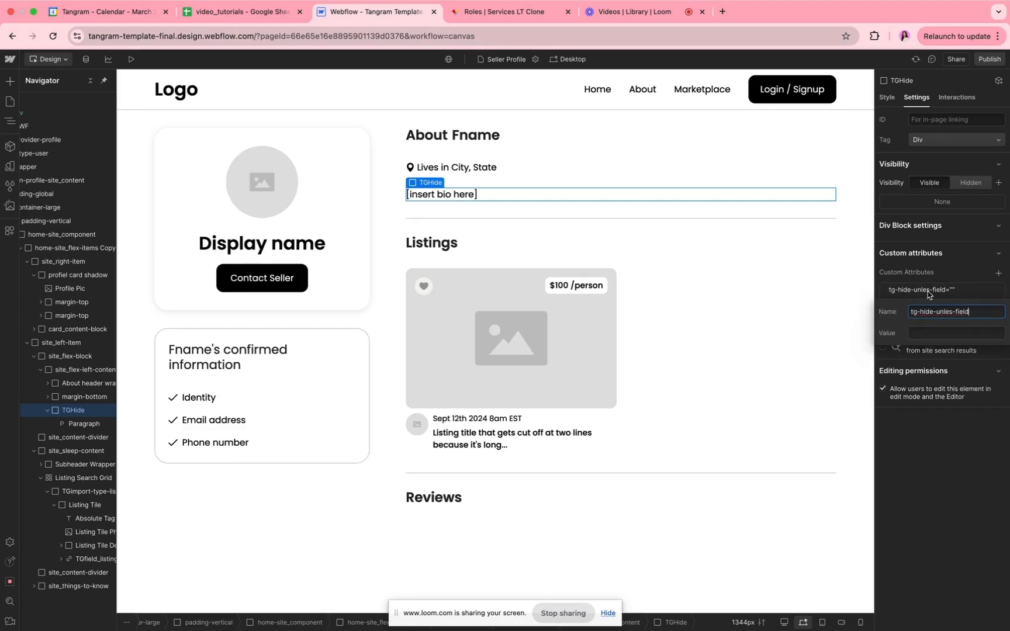
text(s)
key(Return)
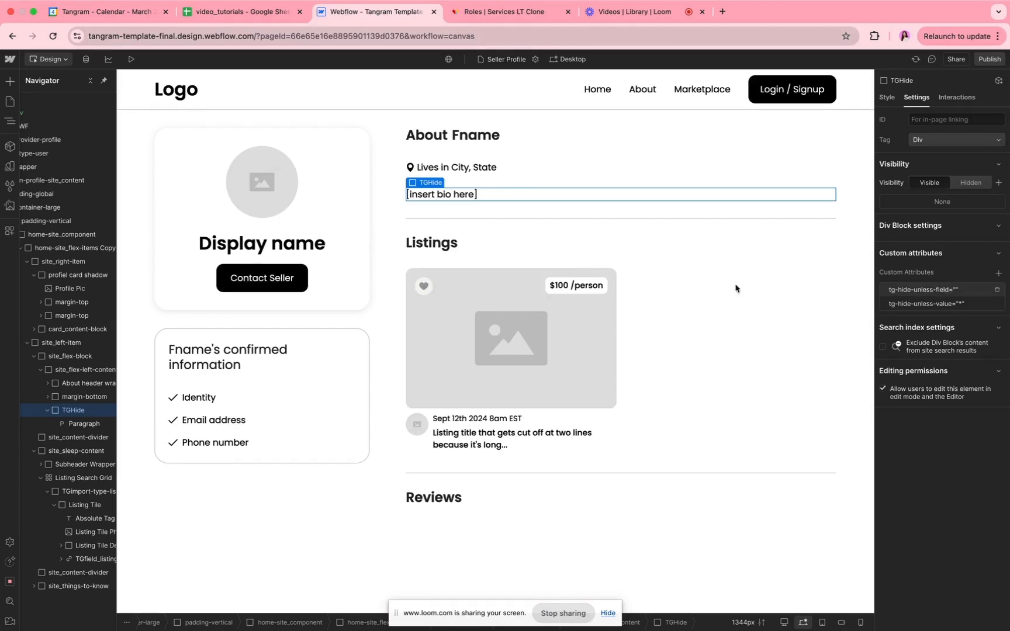
Copy the value of the bio paragraph's tg-attribute custom attribute.
click(448, 195)
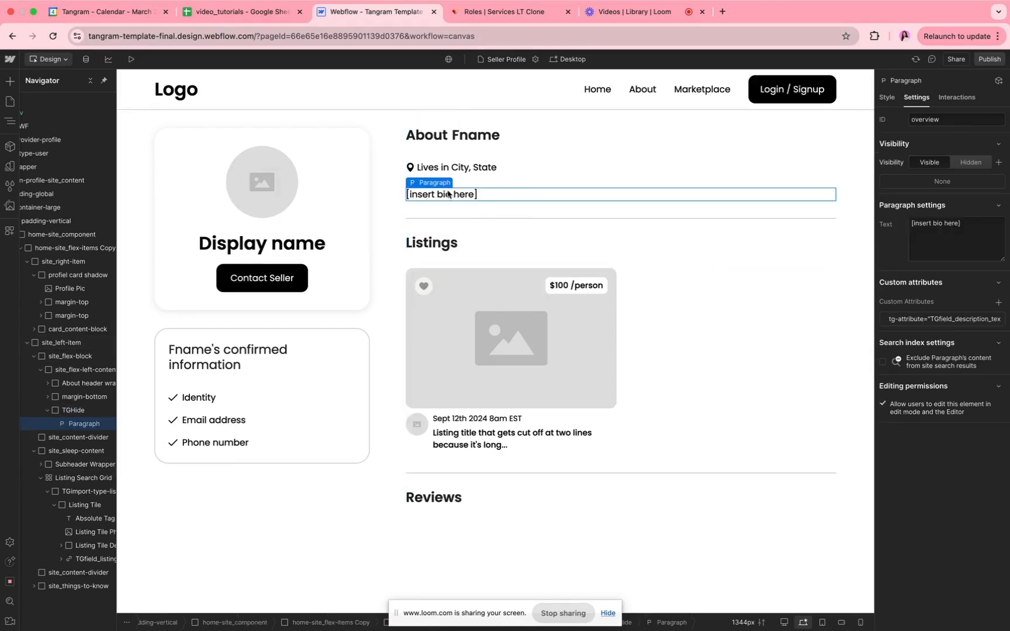
click(958, 320)
click(954, 363)
triple_click(954, 364)
key(super+c)
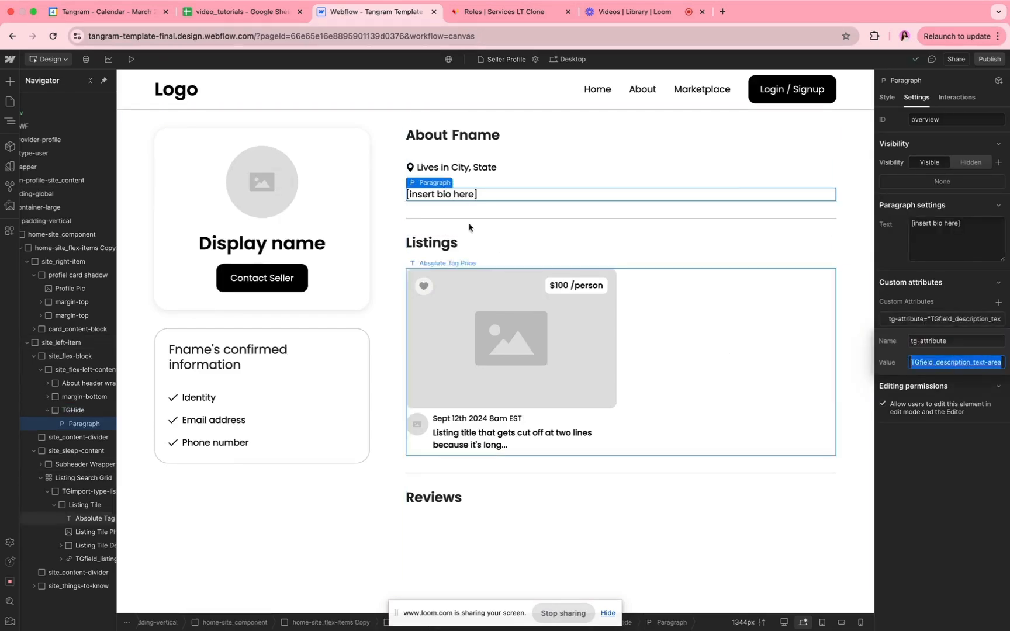
Set the value of the TGHide div's tg-hide-unless-field attribute to TGfield_description_text-area.
click(435, 184)
click(426, 172)
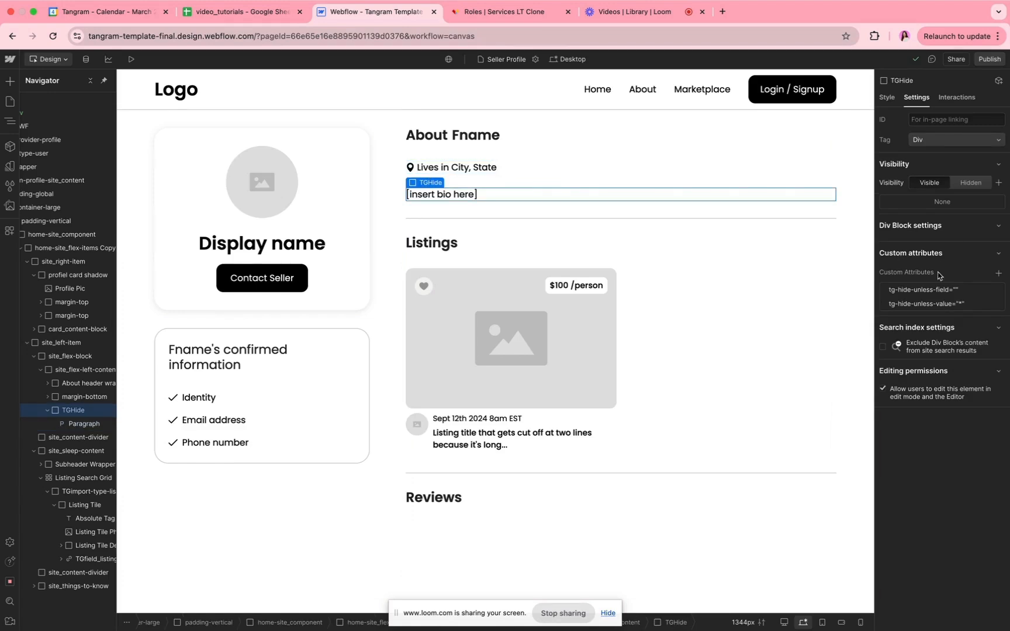
click(954, 291)
click(956, 332)
key(super+v)
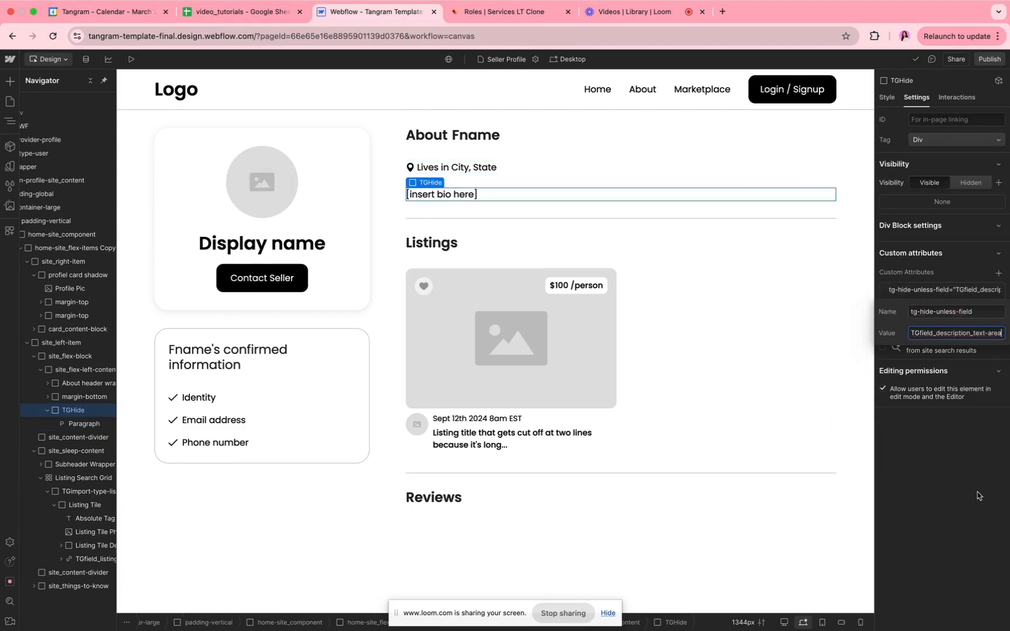
click(979, 496)
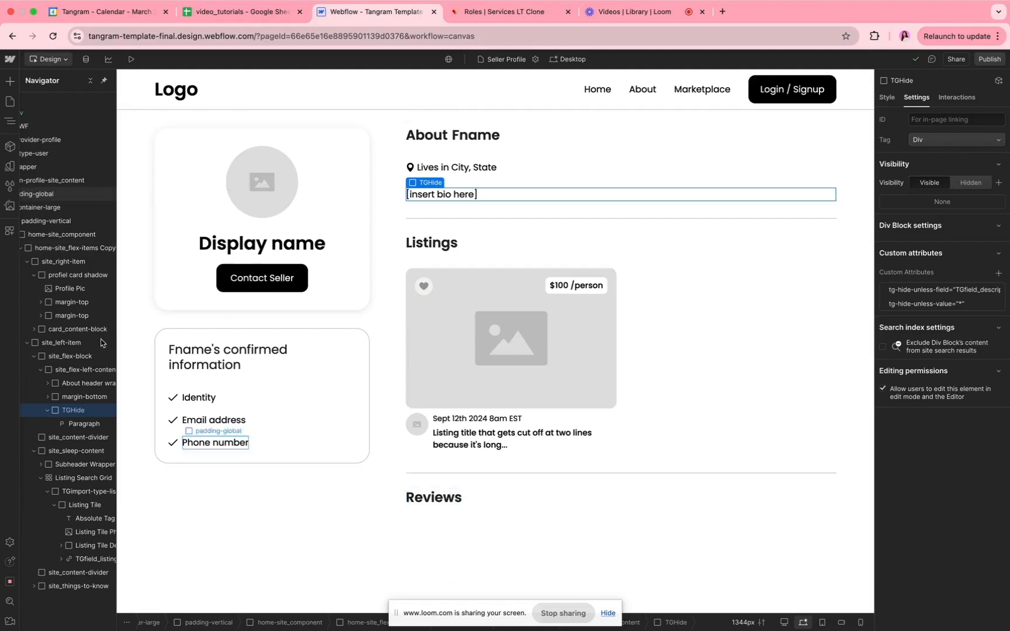
Select the TGimport-type-listing wrapper around the listing tile to examine its custom attribute.
click(570, 417)
click(570, 412)
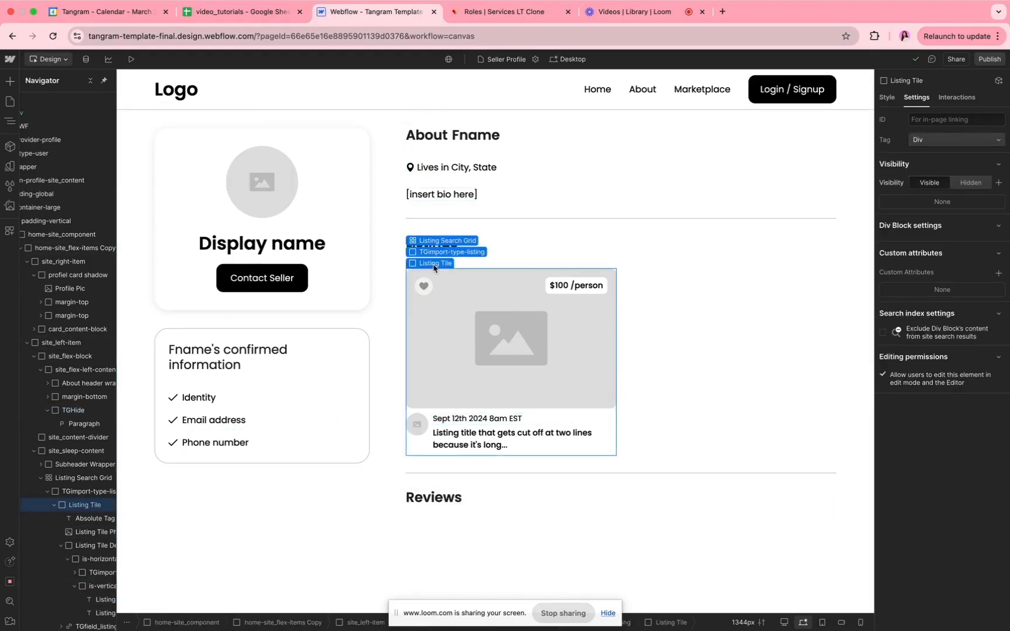
click(434, 252)
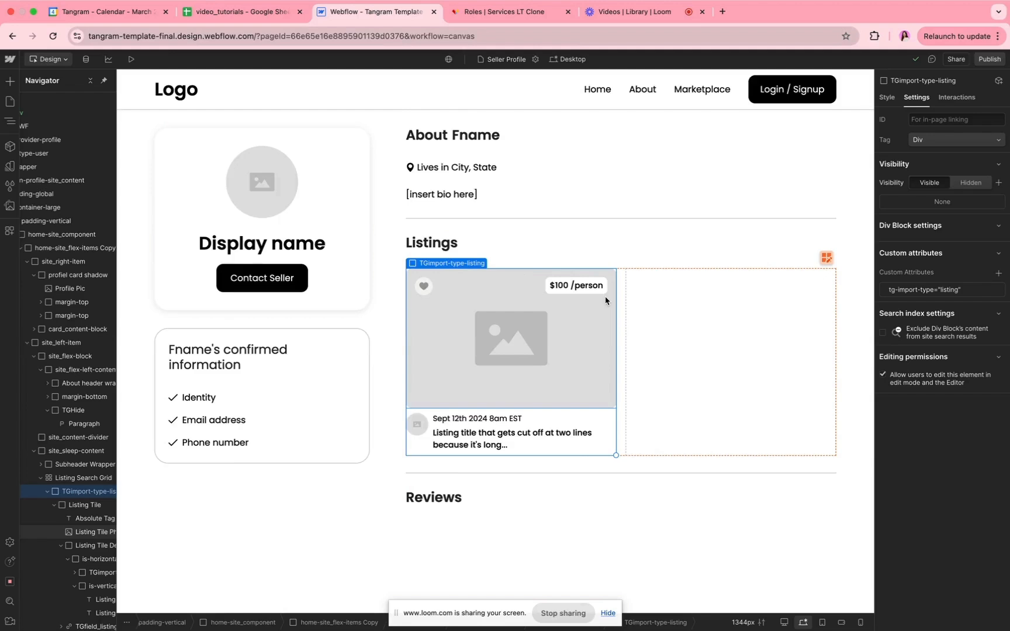
Examine the listing tile photo's custom attribute and the Listing Search Grid, with its TGimport-type-listing wrapper collapsed.
scroll(67, 487, down, 2)
scroll(67, 487, right, 2)
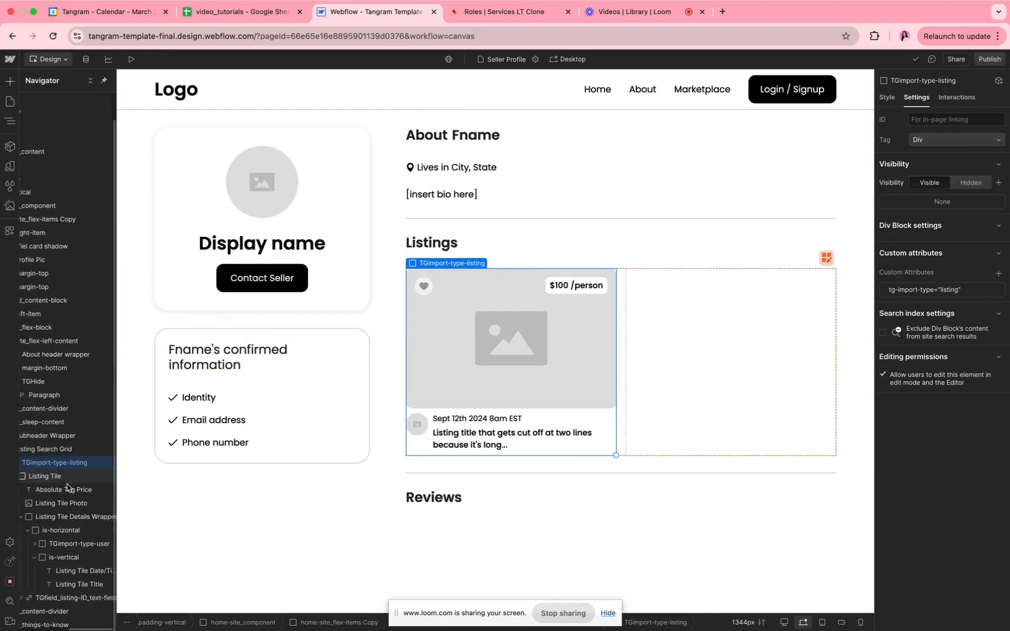
click(56, 504)
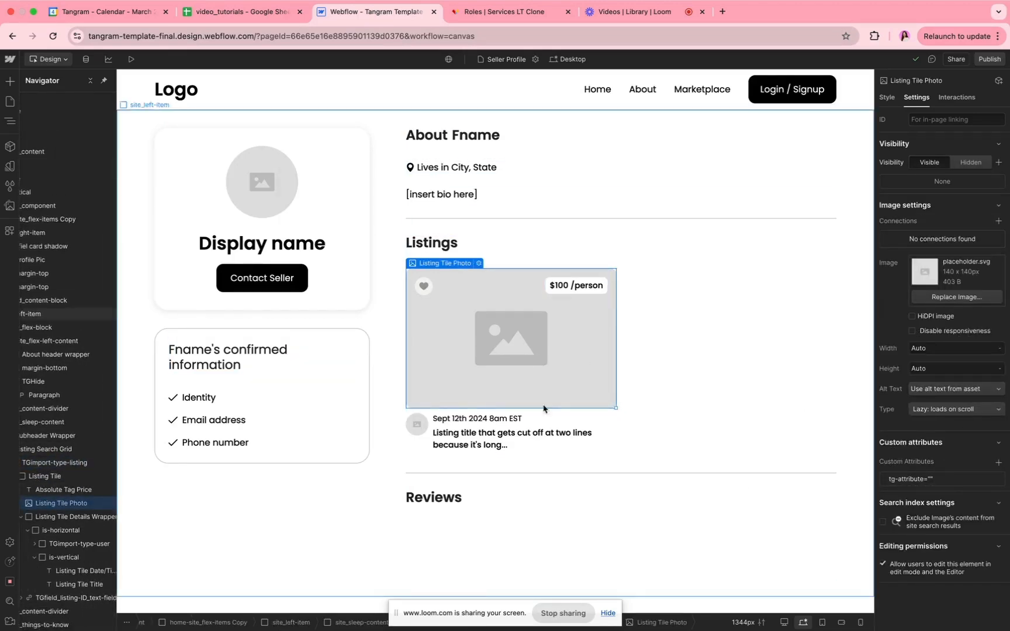
scroll(70, 477, left, 2)
scroll(69, 478, left, 3)
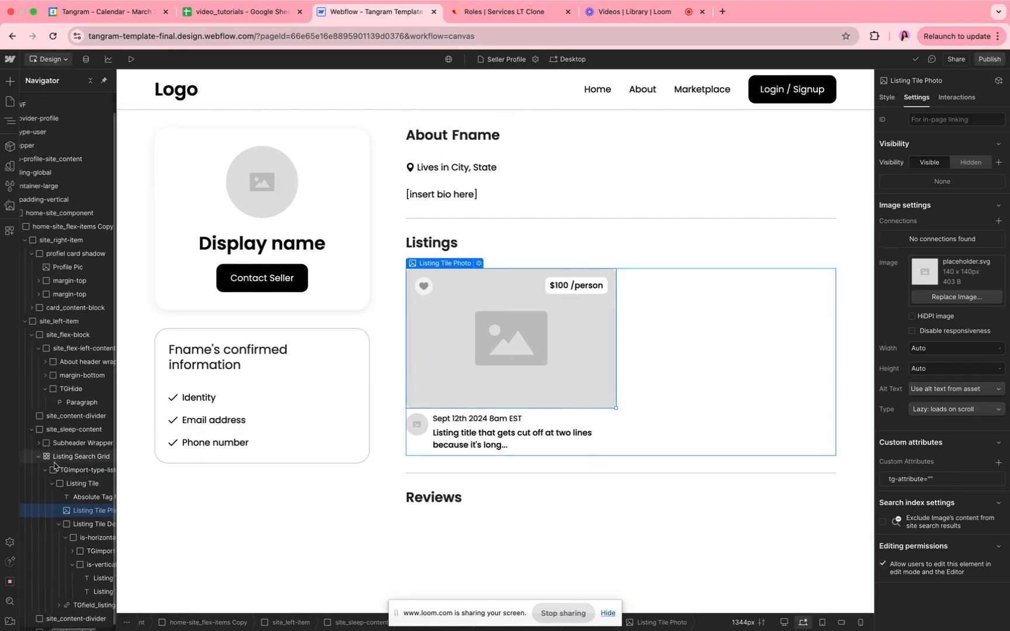
click(48, 458)
click(45, 471)
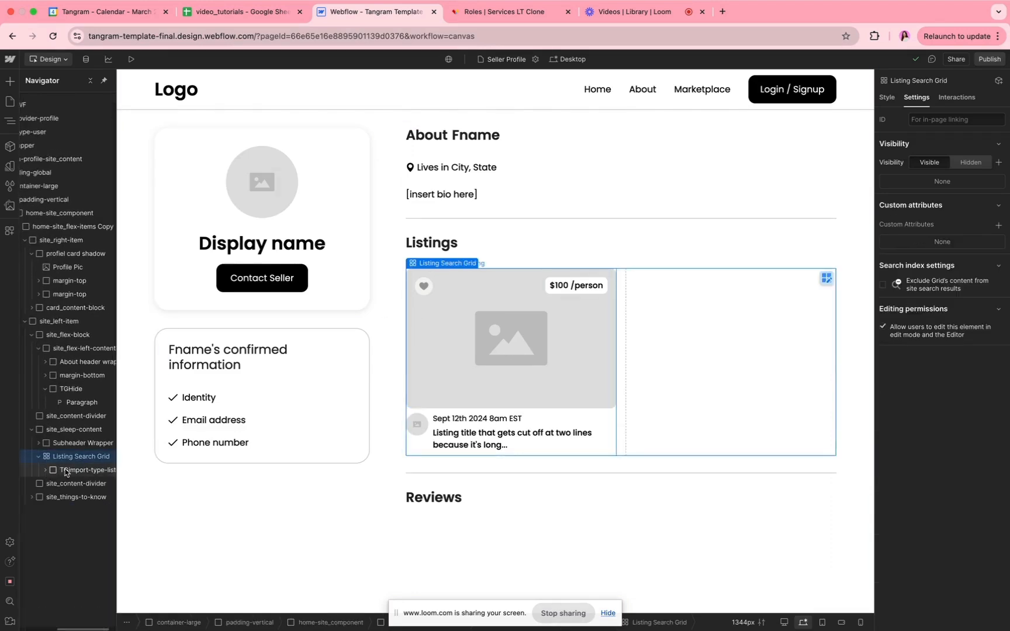
Duplicate the TGimport-type-listing wrapper three times inside the Listing Search Grid.
click(66, 470)
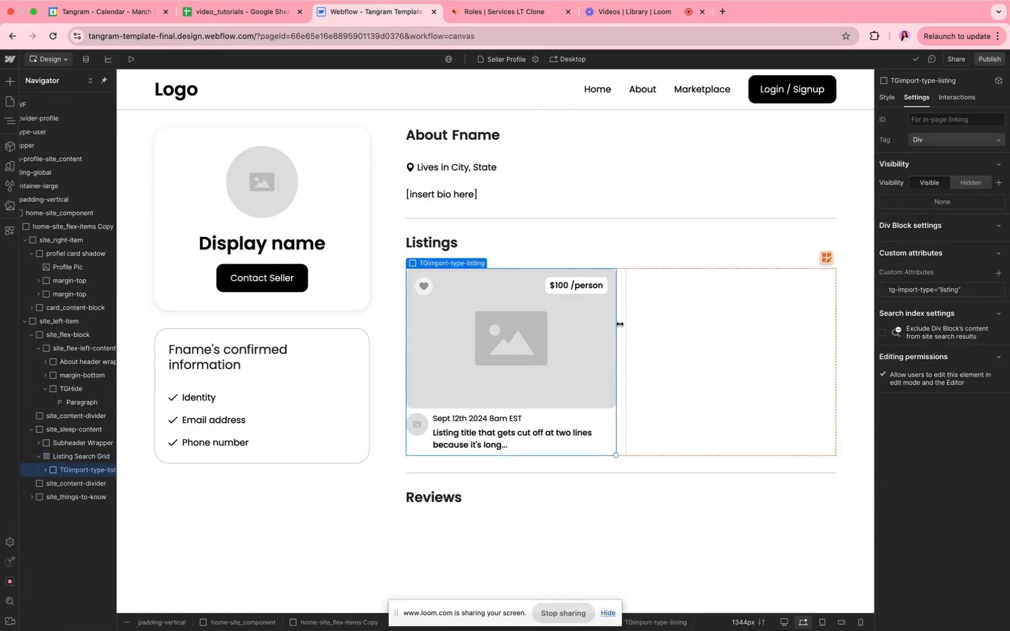
key(super+d)
key(super+d)
key(super+d)
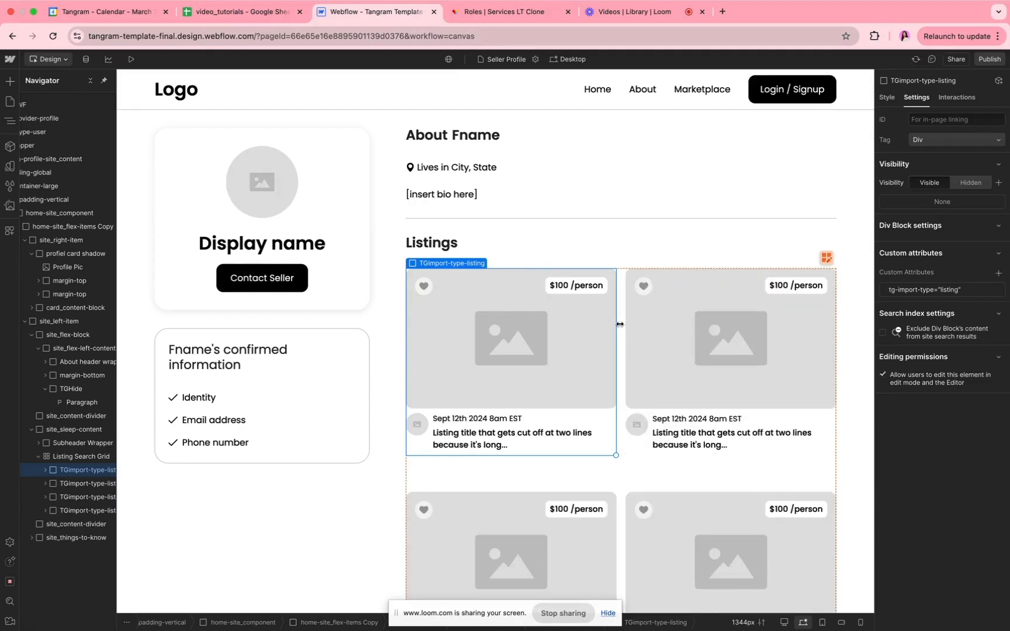
Undo the three duplications of the TGimport-type-listing wrapper.
key(super+z)
key(super+z)
key(super+z)
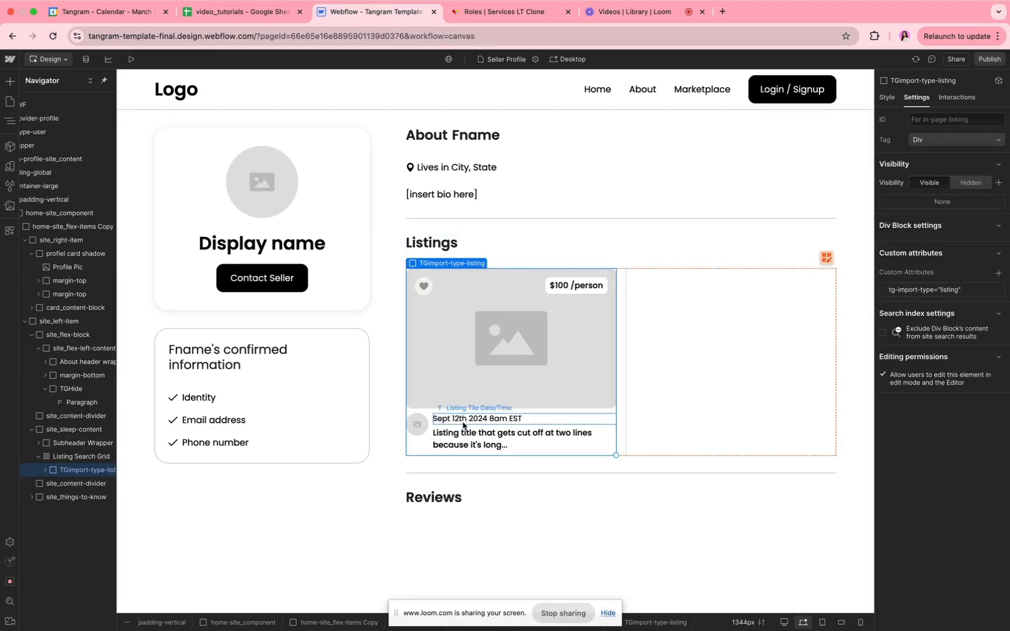
Set the value of the Listing Tile Photo's tg-attribute custom attribute to photo.
click(531, 363)
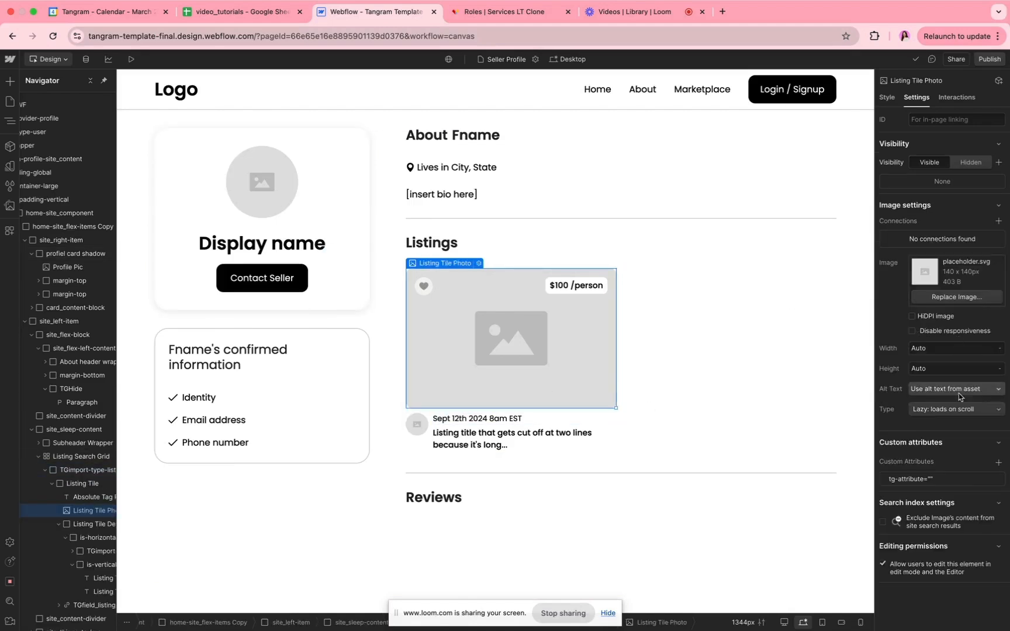
click(952, 486)
click(944, 520)
text(ph)
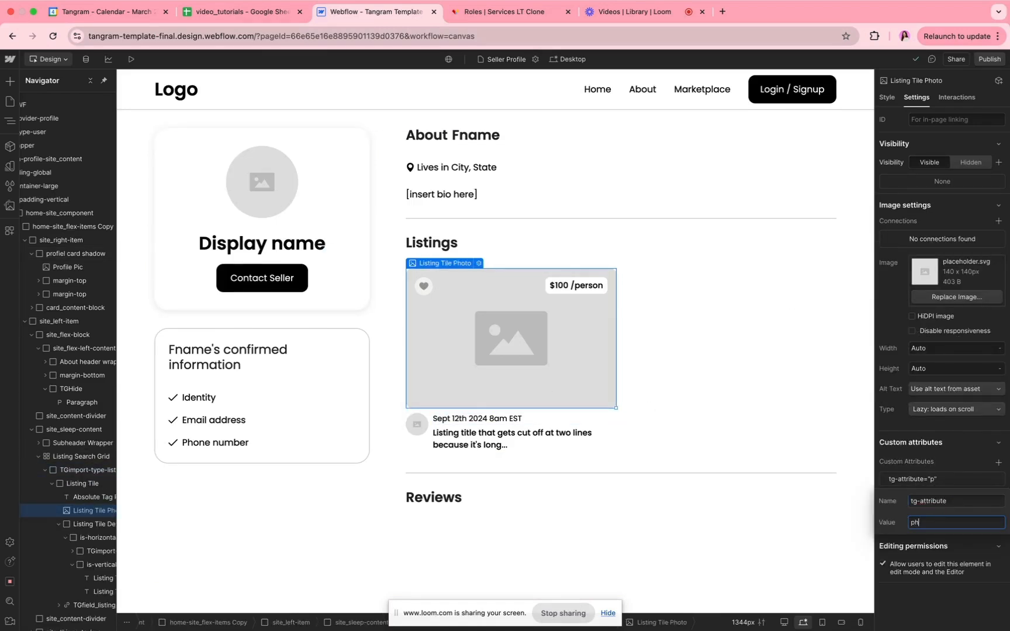
text(oto)
key(Return)
Italicize only the $100 in the listing tile's price tag, leaving out /person, to make it a separate text element.
click(561, 287)
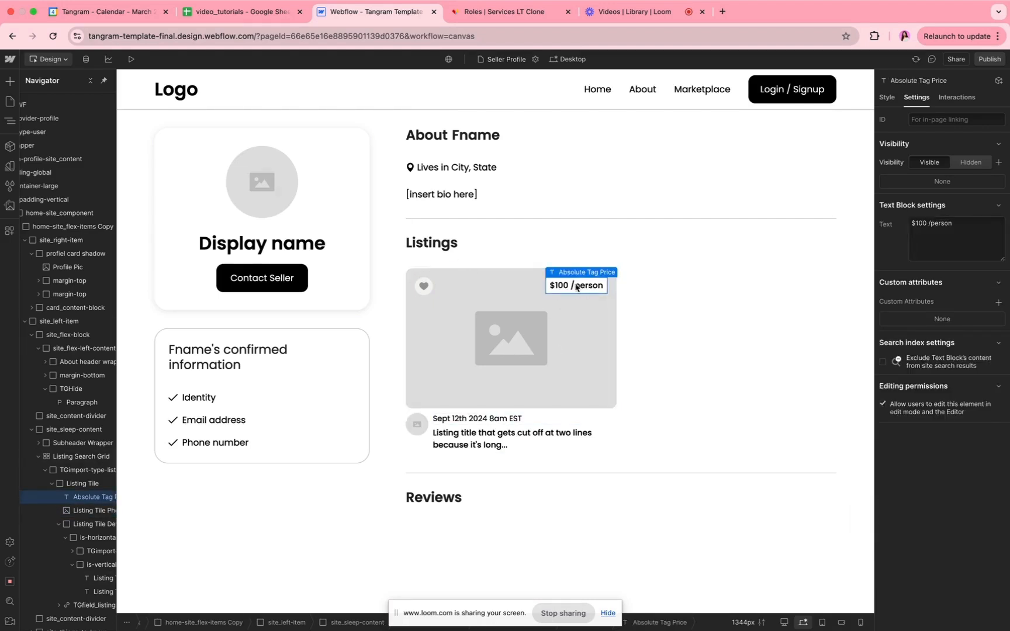
double_click(562, 285)
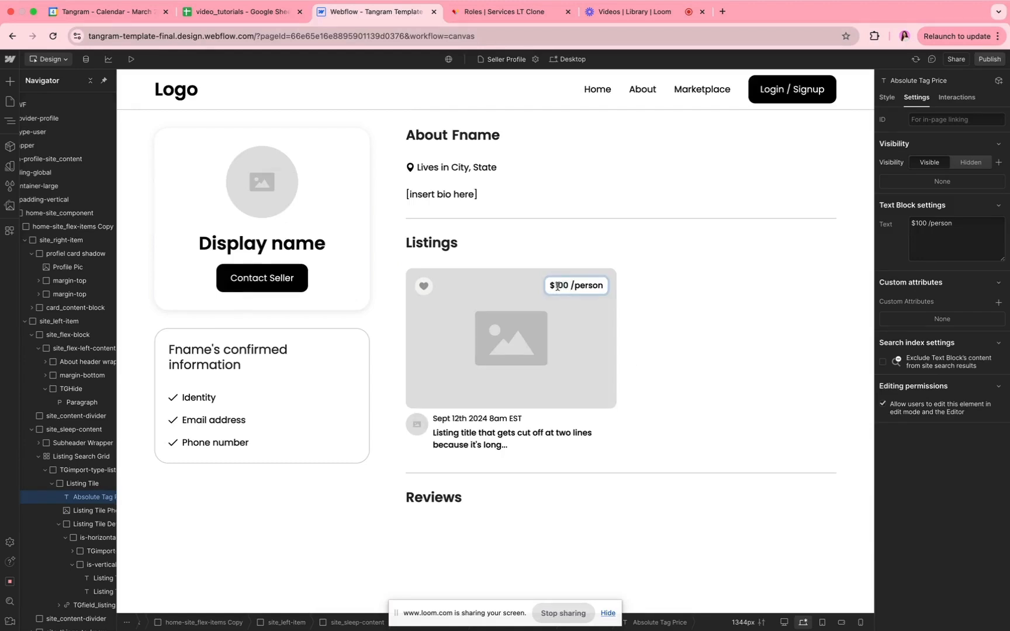
double_click(555, 286)
click(589, 288)
double_click(555, 286)
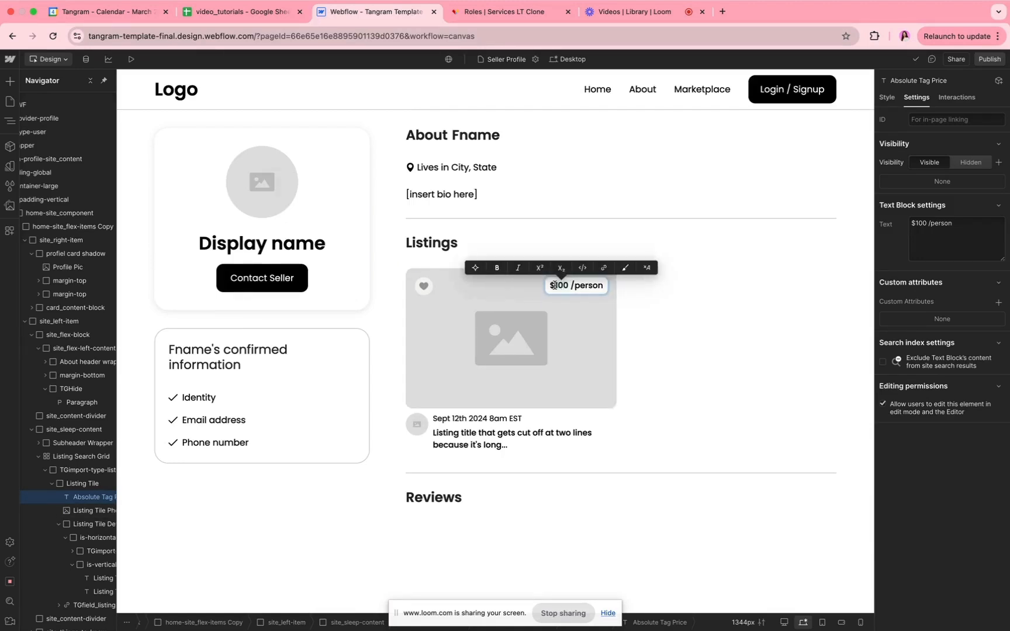
click(561, 286)
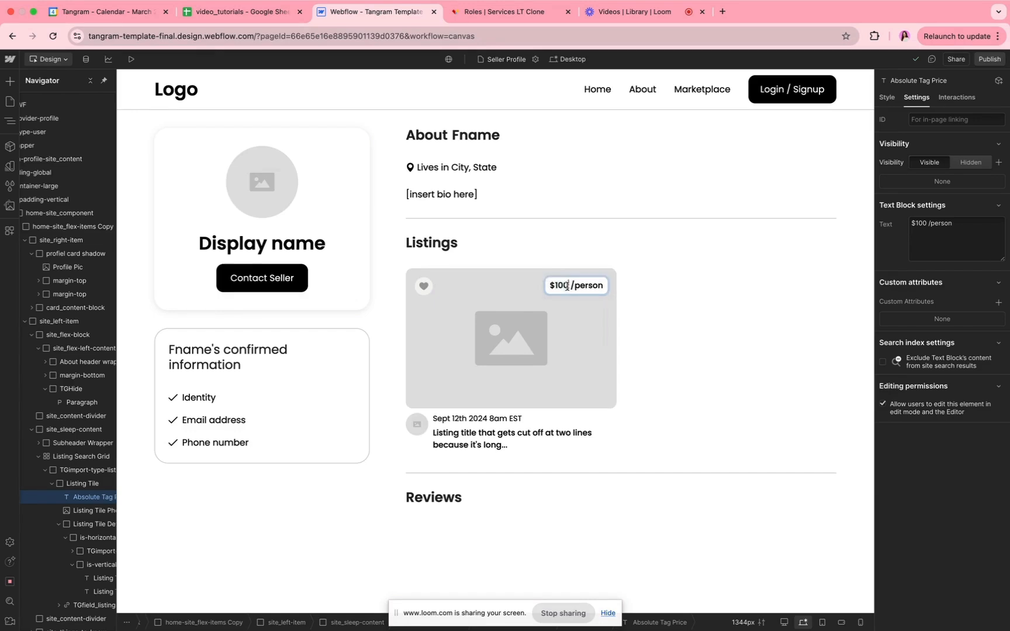
double_click(558, 285)
drag(551, 287, 584, 286)
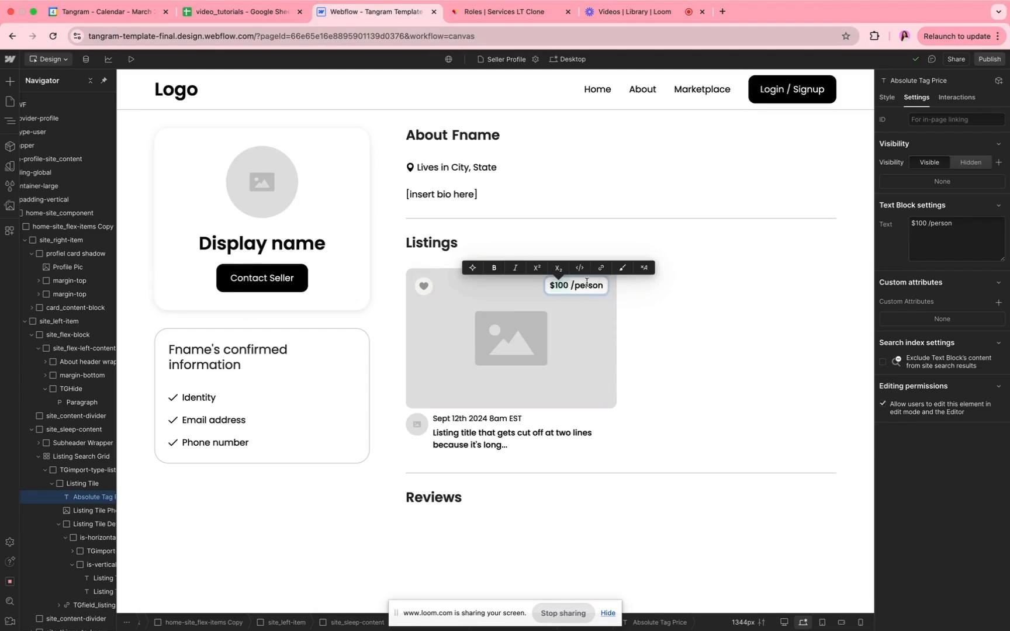
click(515, 271)
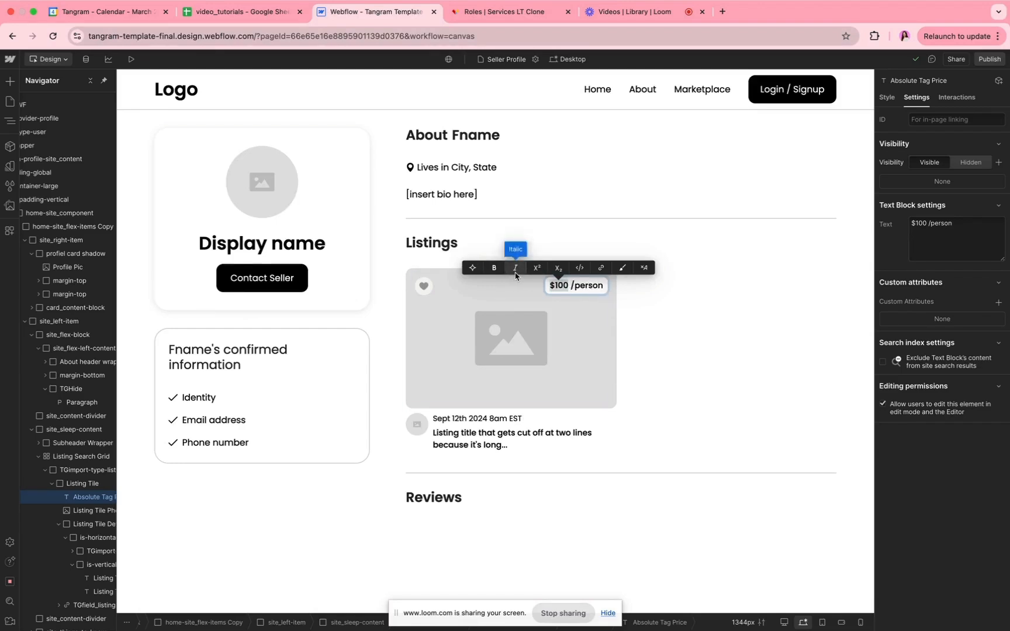
click(593, 286)
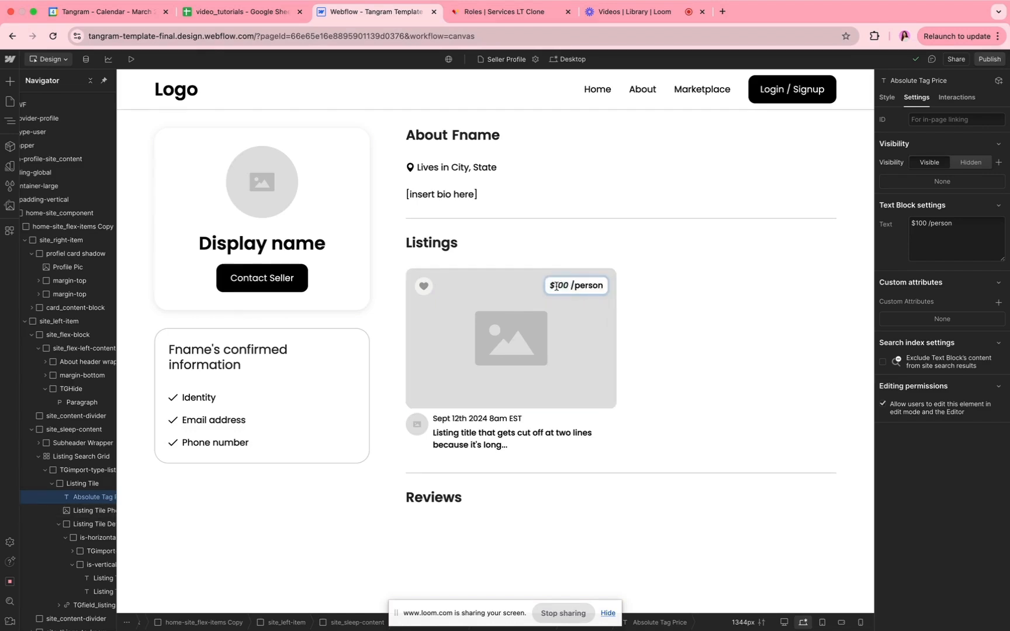
click(635, 237)
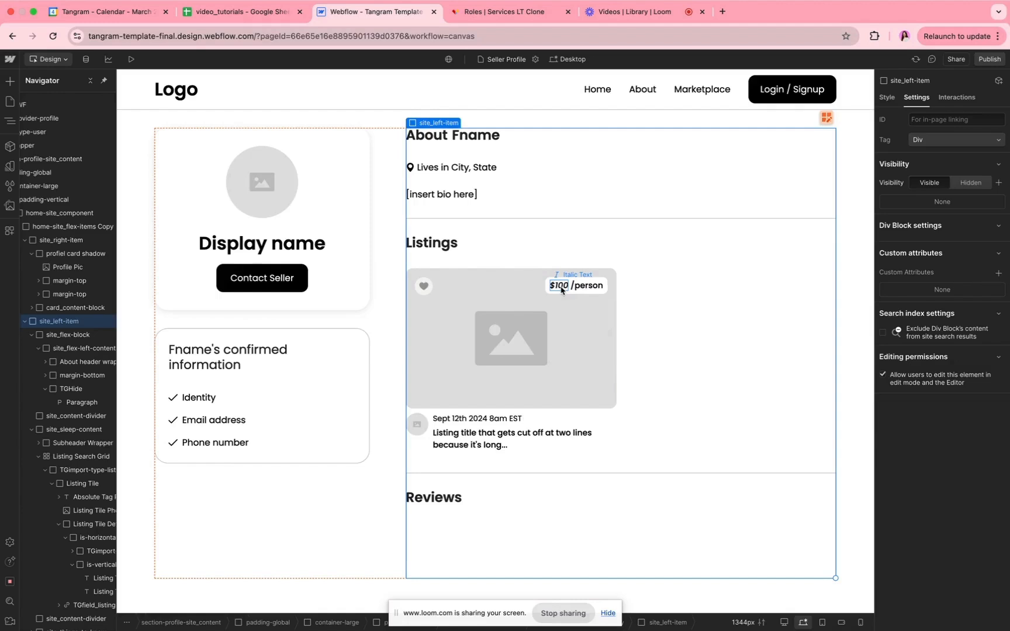
Add a custom attribute named tg-attribute with the value price to the italic $100 text element.
click(561, 291)
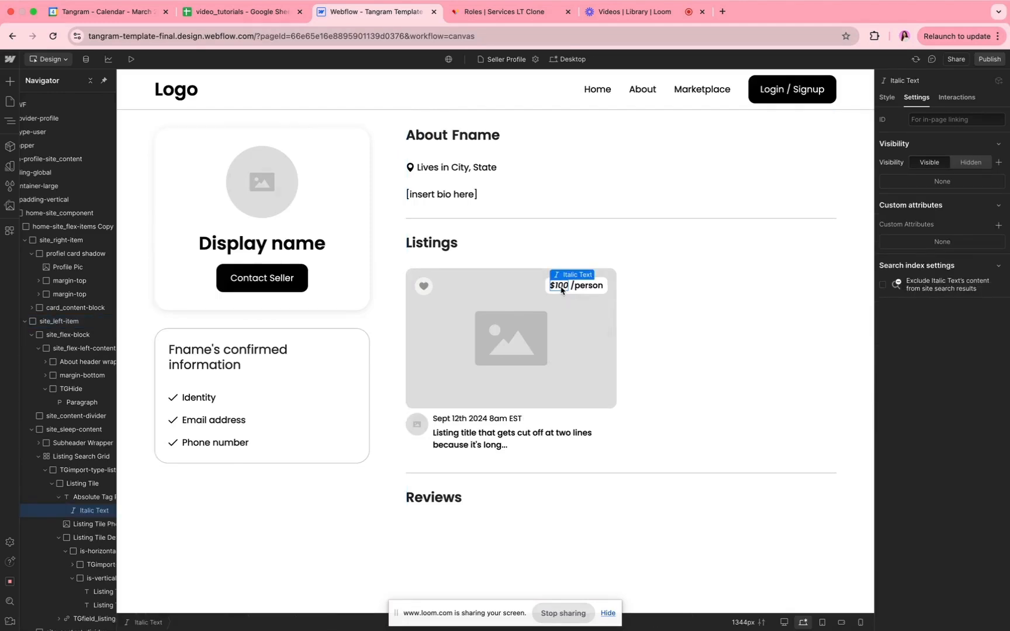
click(998, 225)
text(tg-attrbute)
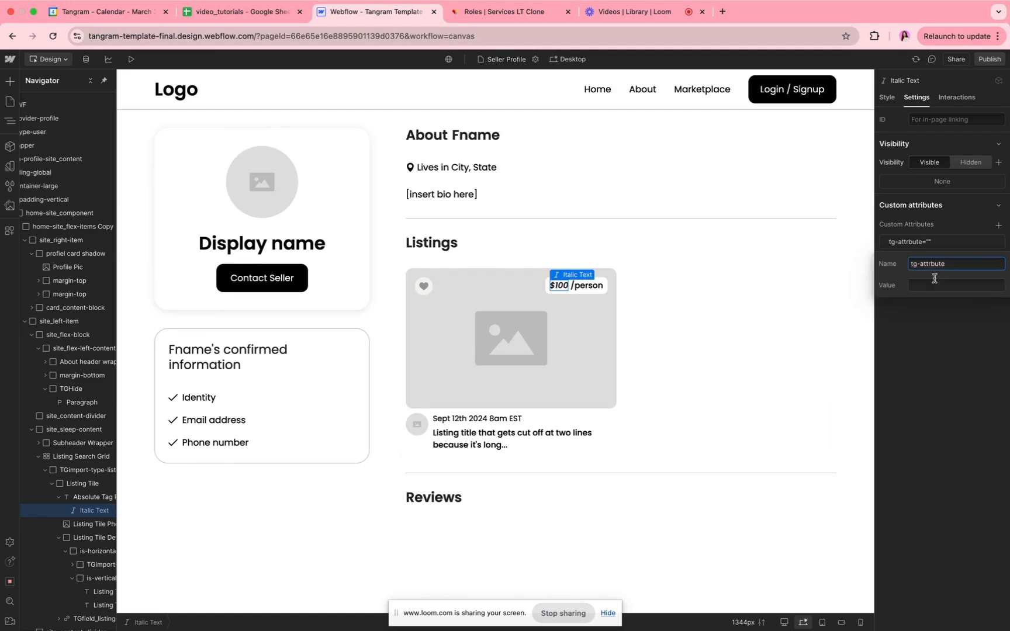
key(Tab)
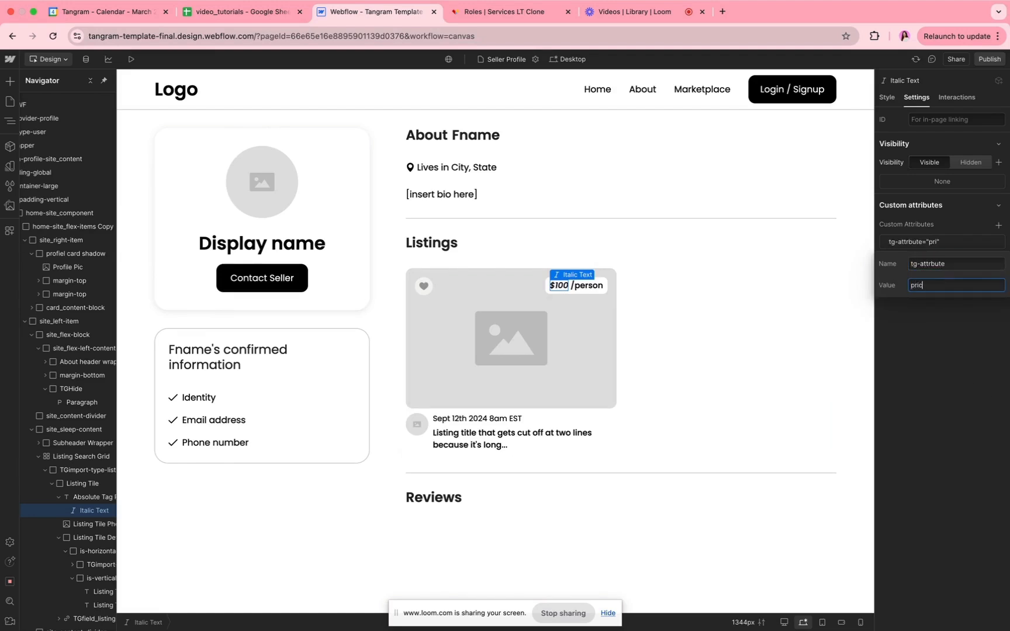
click(930, 263)
text(ibute)
key(Return)
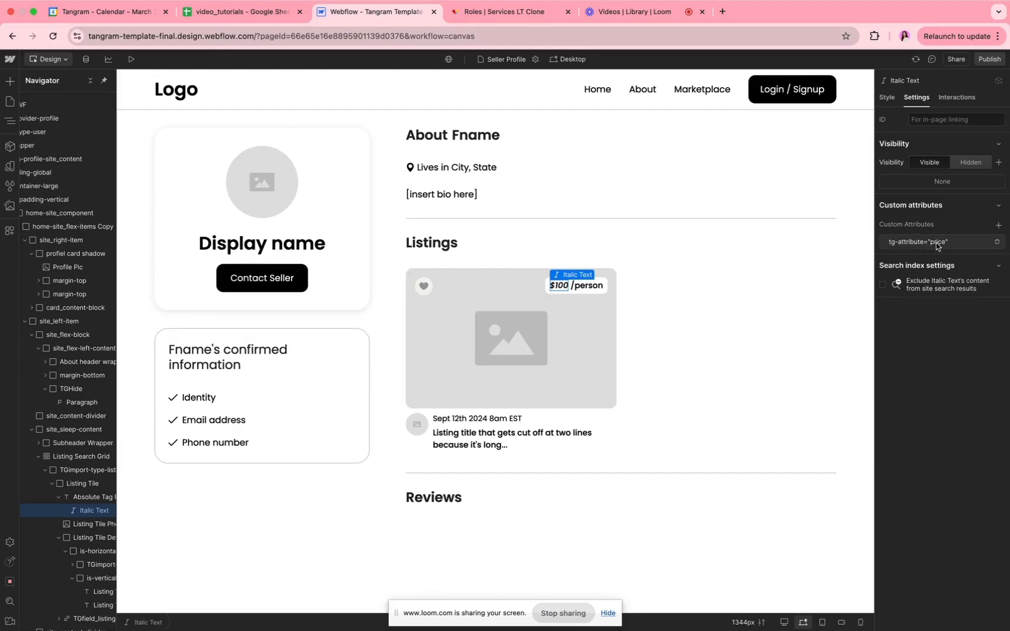
click(507, 14)
click(383, 17)
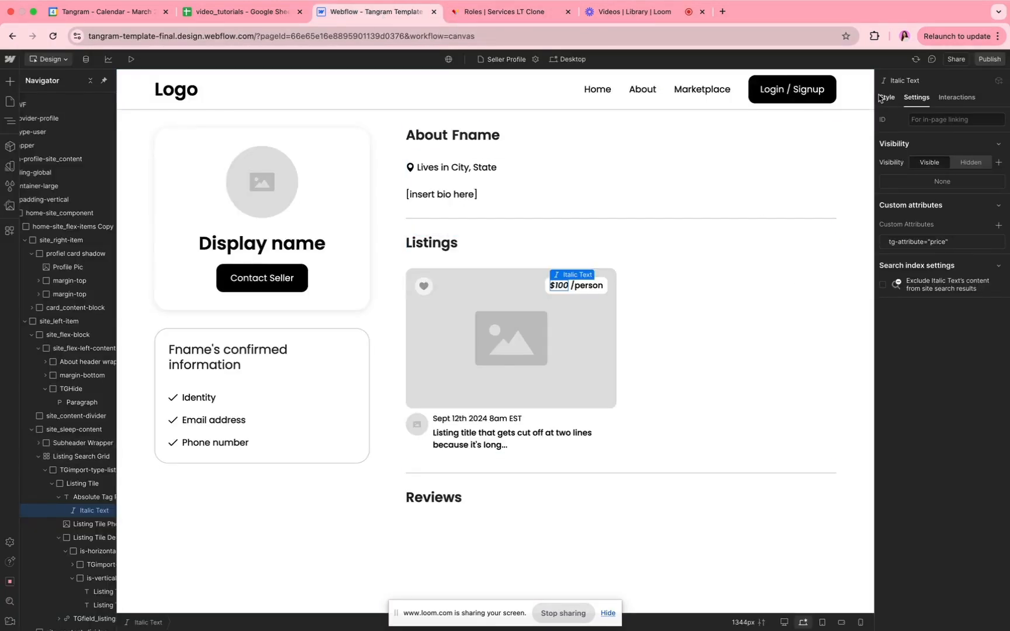
Turn off the italic style in the typography options of the $100 text element.
click(881, 98)
scroll(920, 510, down, 5)
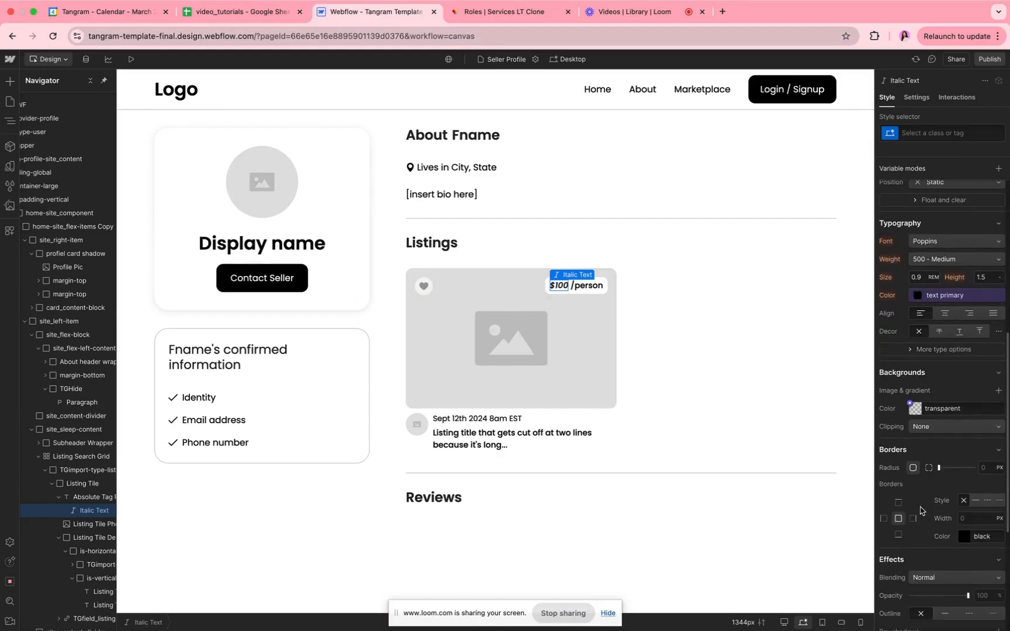
scroll(918, 324, up, 3)
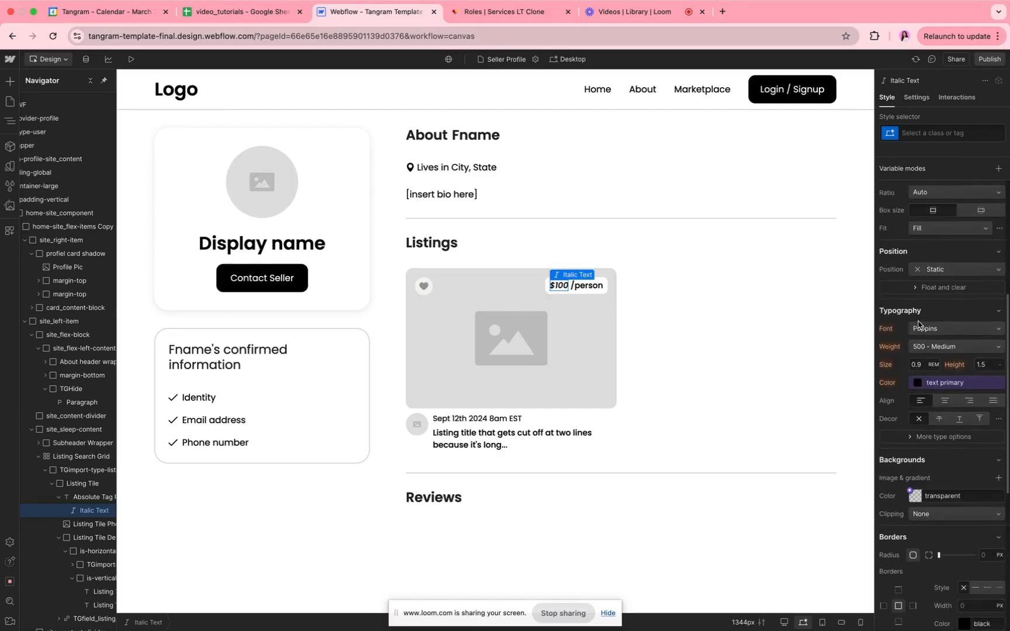
scroll(918, 324, up, 1)
click(916, 457)
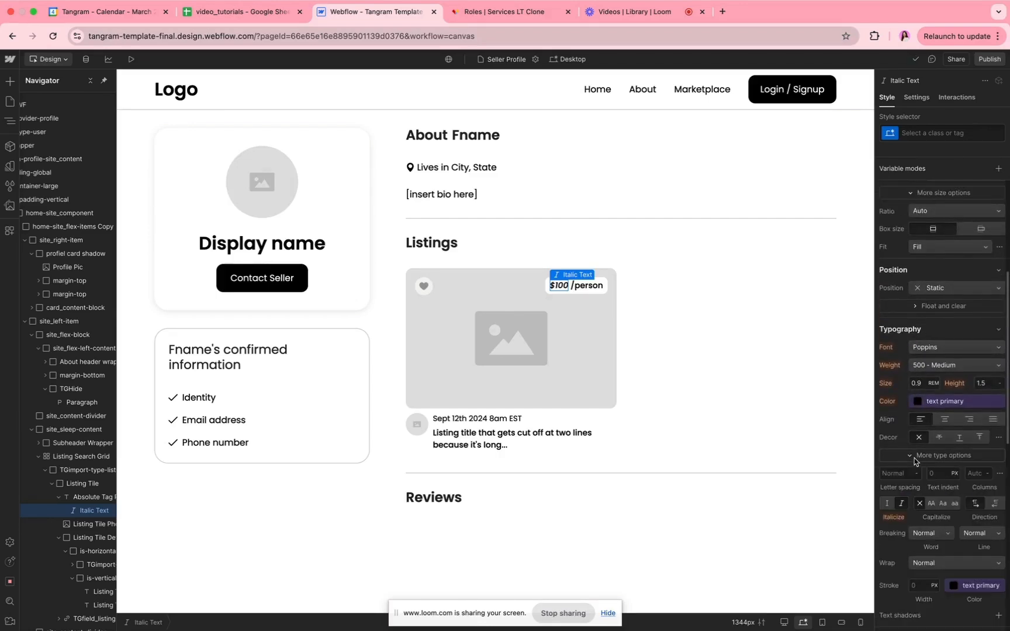
click(888, 505)
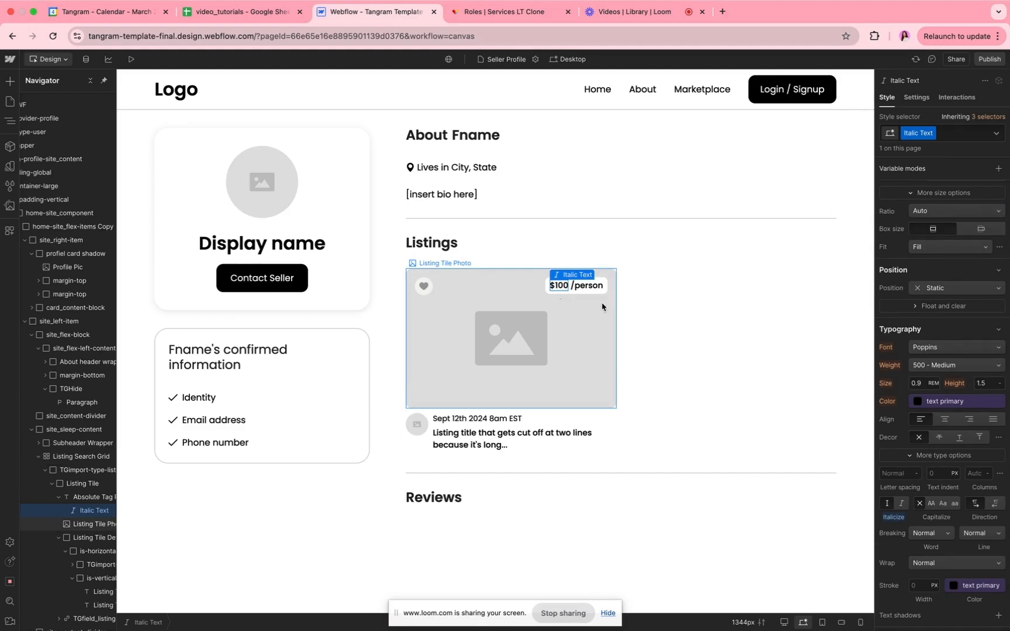
Replace the 100 in the listing tile's price tag with a dash so the text reads $- /person.
click(584, 292)
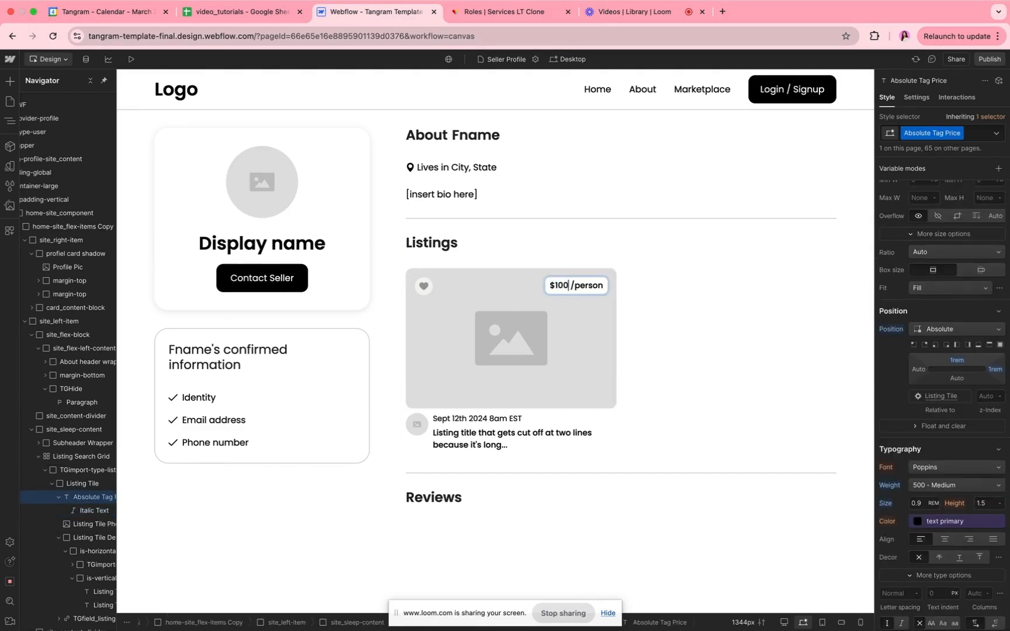
key(BackSpace)
key(BackSpace)
text(-)
click(610, 318)
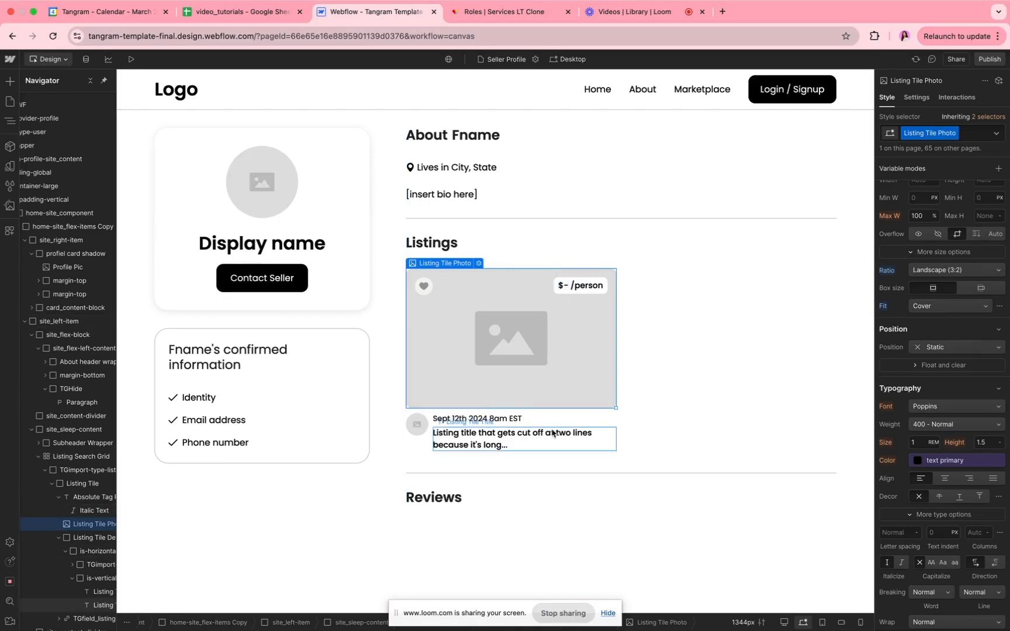
Select the listing tile, its TGimport-type-listing wrapper and the seller photo's TGimport-type-user wrapper, and examine the latter's custom attribute.
click(411, 434)
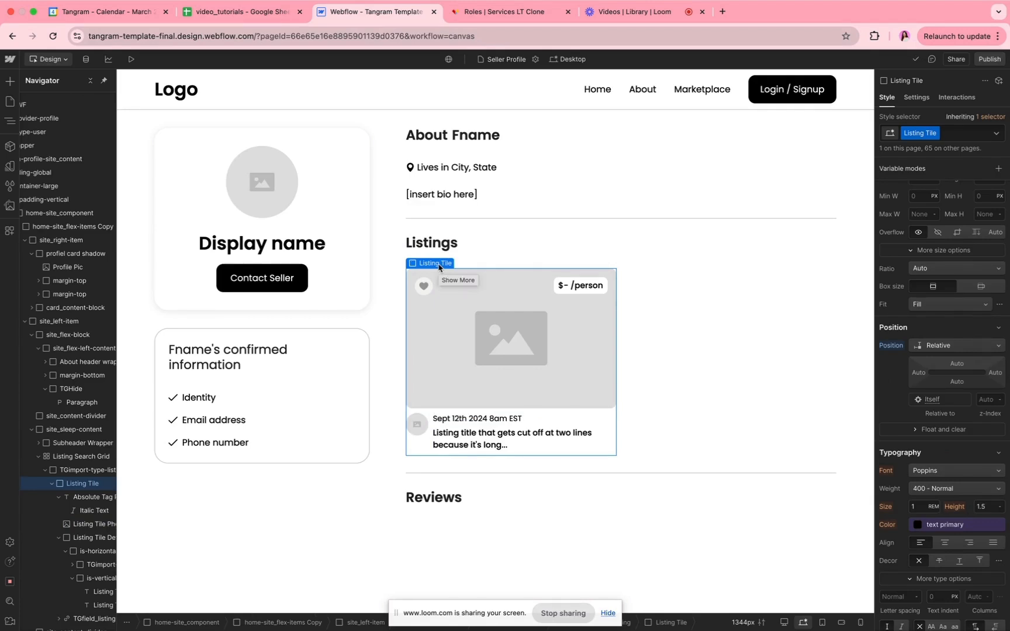
click(438, 252)
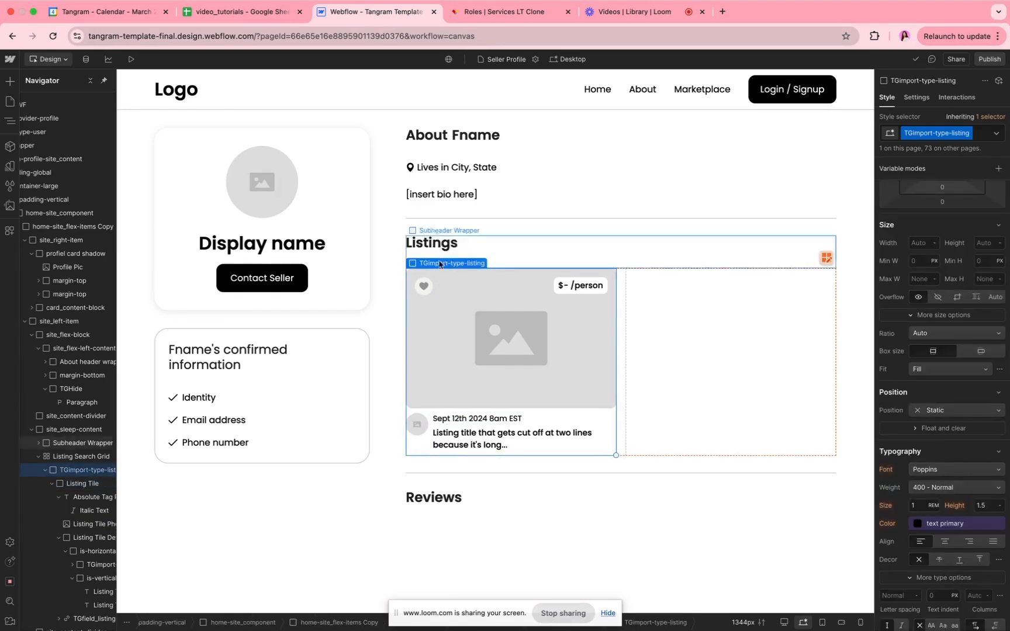
click(418, 442)
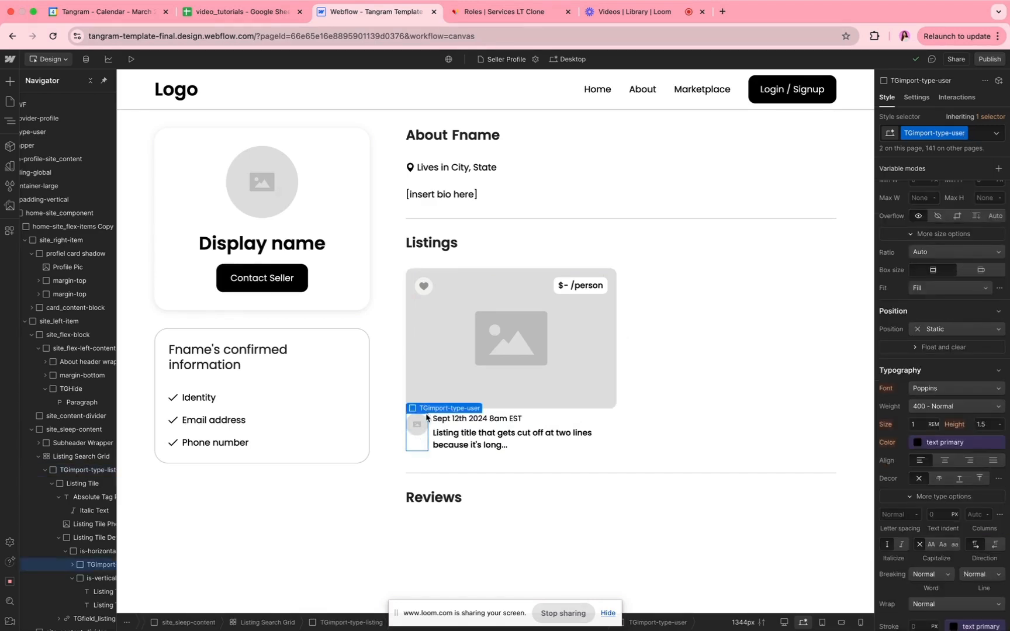
click(915, 97)
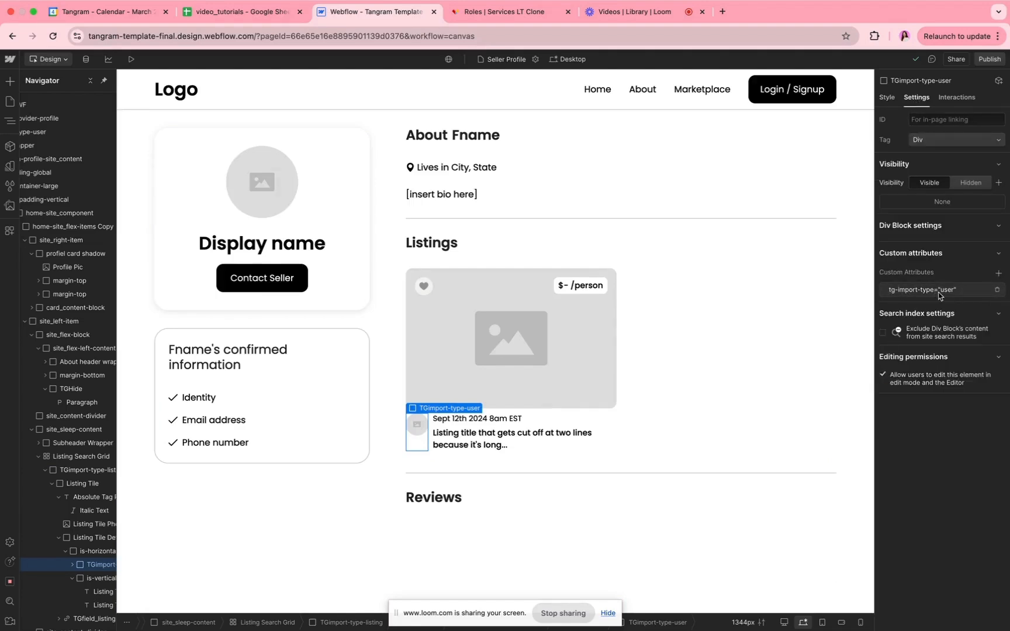
Set the value of the Listing Tile Seller Photo's tg-attribute custom attribute to avatar.
click(415, 430)
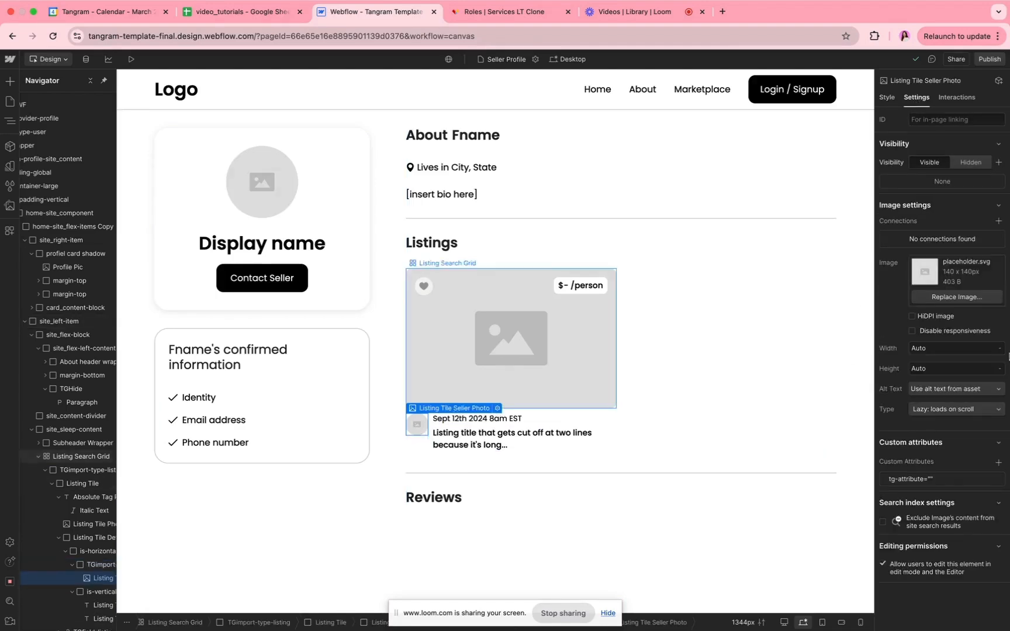
click(931, 479)
click(932, 522)
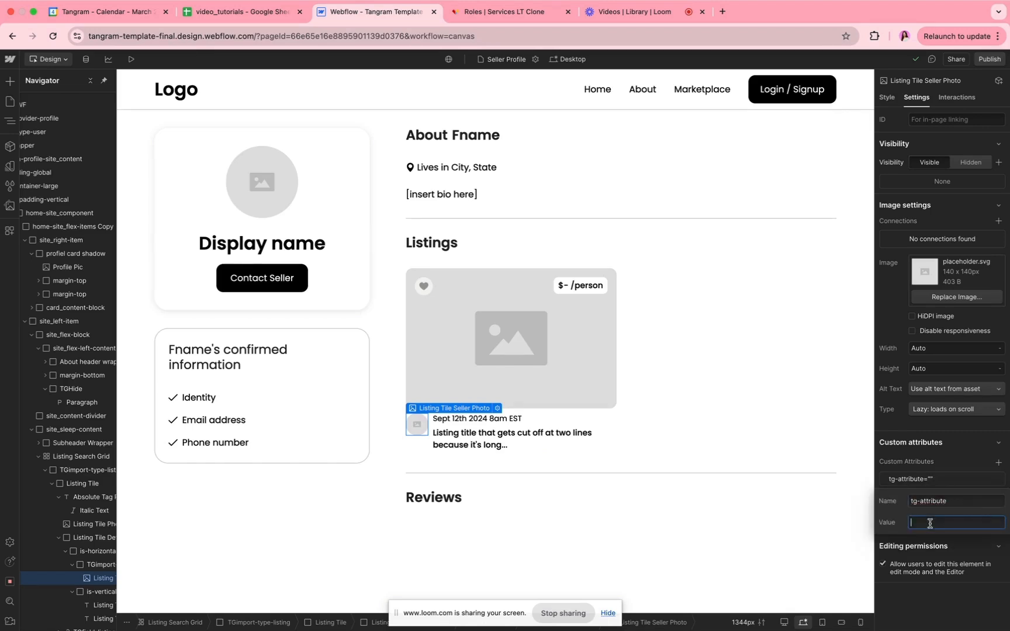
text(avatar)
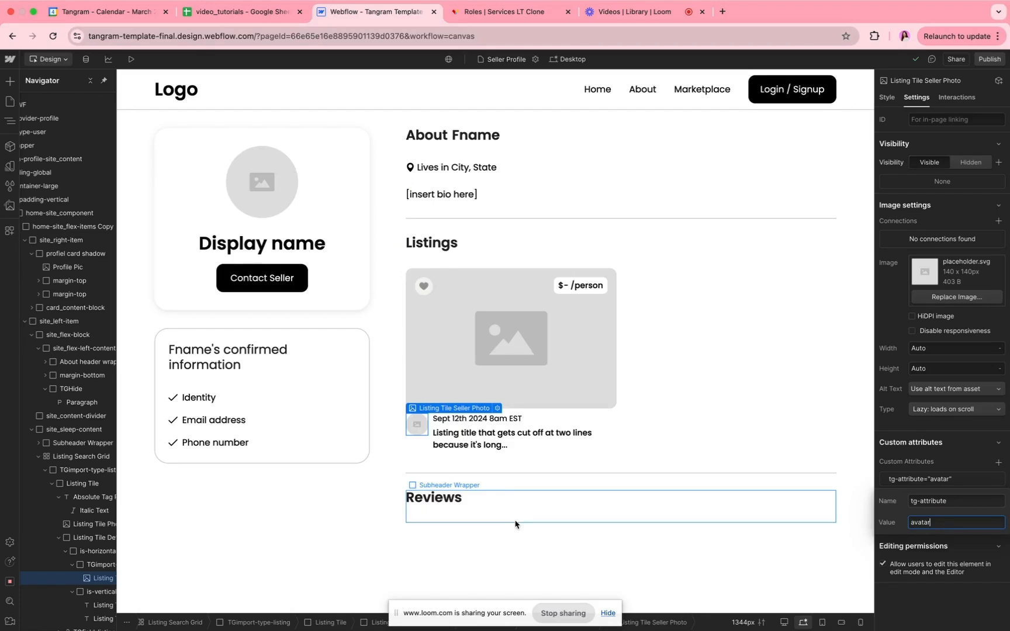
Set the display of the hidden review-item inside the reviews-grid to Block.
click(444, 549)
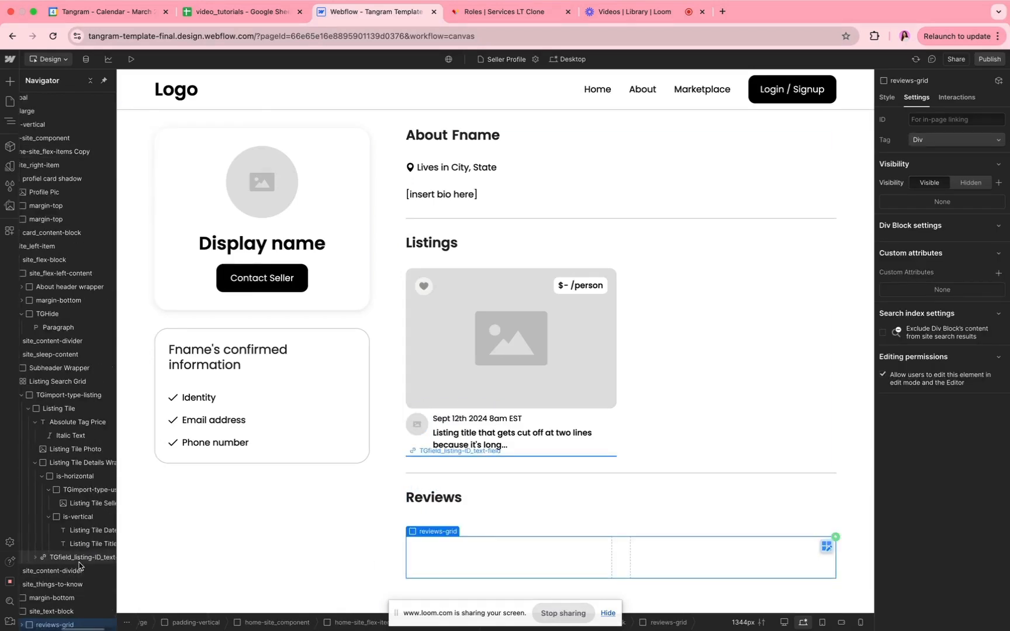
scroll(47, 624, left, 2)
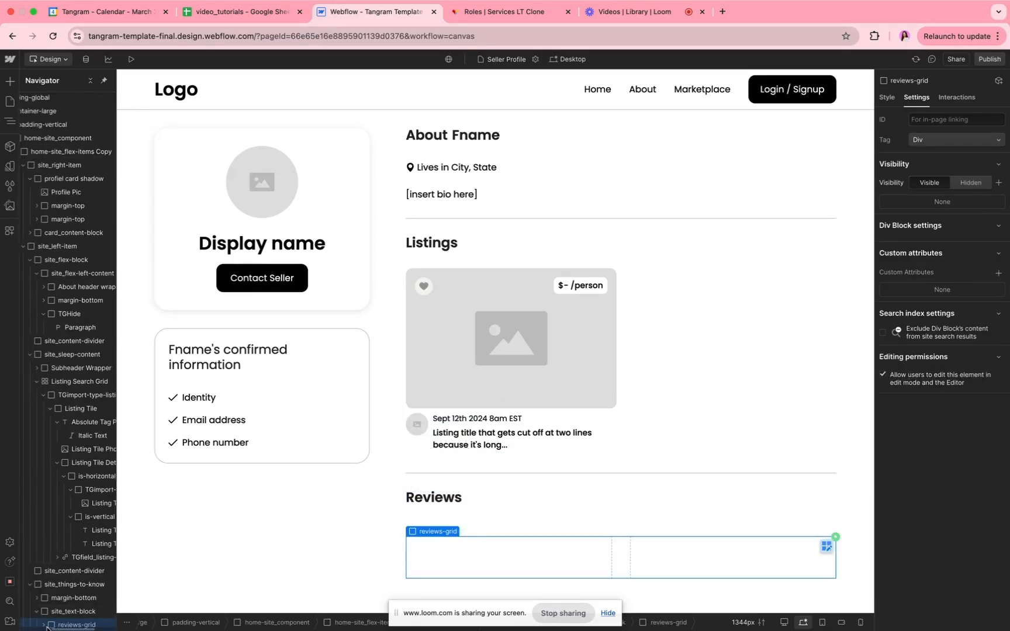
click(44, 625)
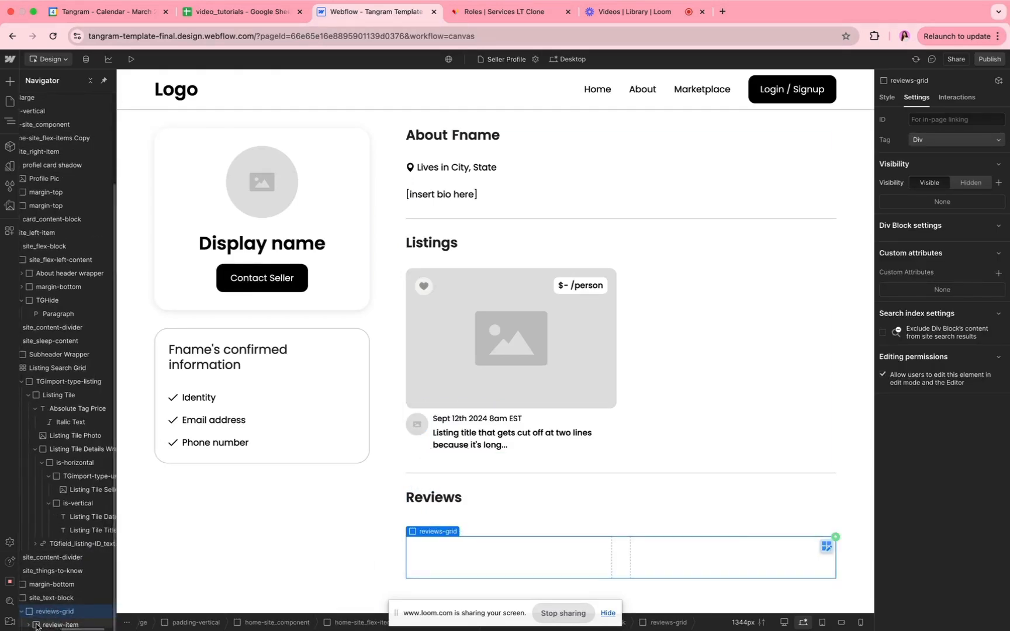
click(61, 625)
click(887, 97)
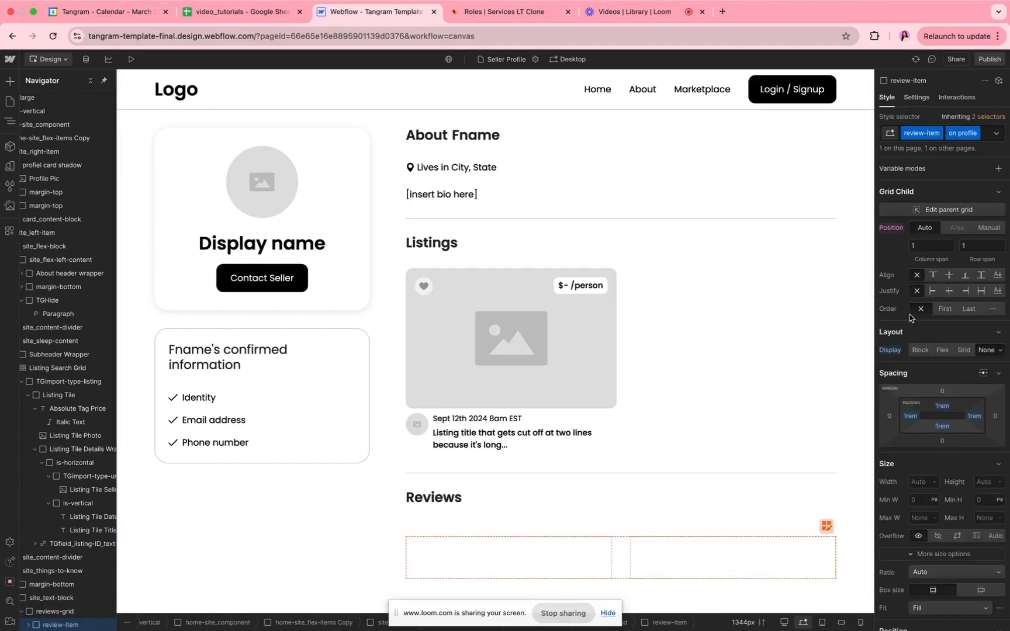
click(920, 350)
scroll(583, 423, down, 2)
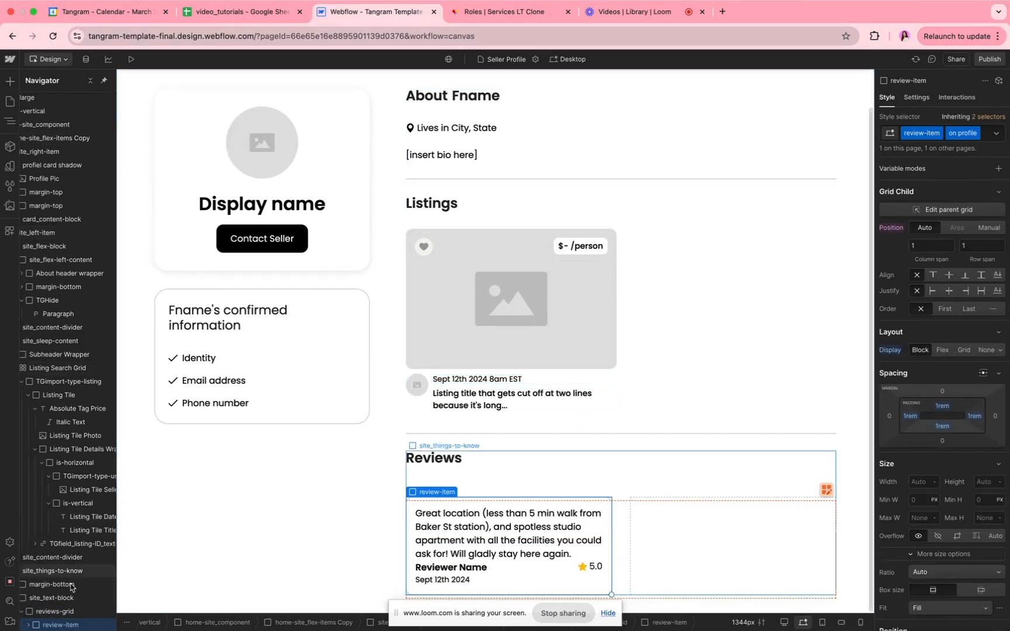
scroll(33, 606, right, 1)
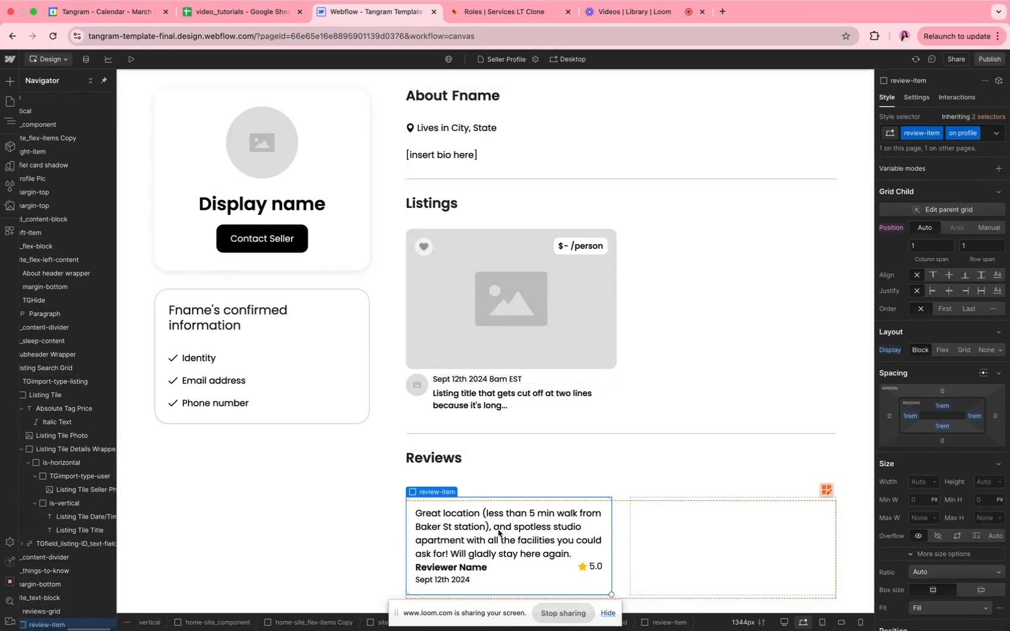
Examine the custom attributes of the review-item and of its review paragraph, reviewer name, review date and rating text.
click(915, 97)
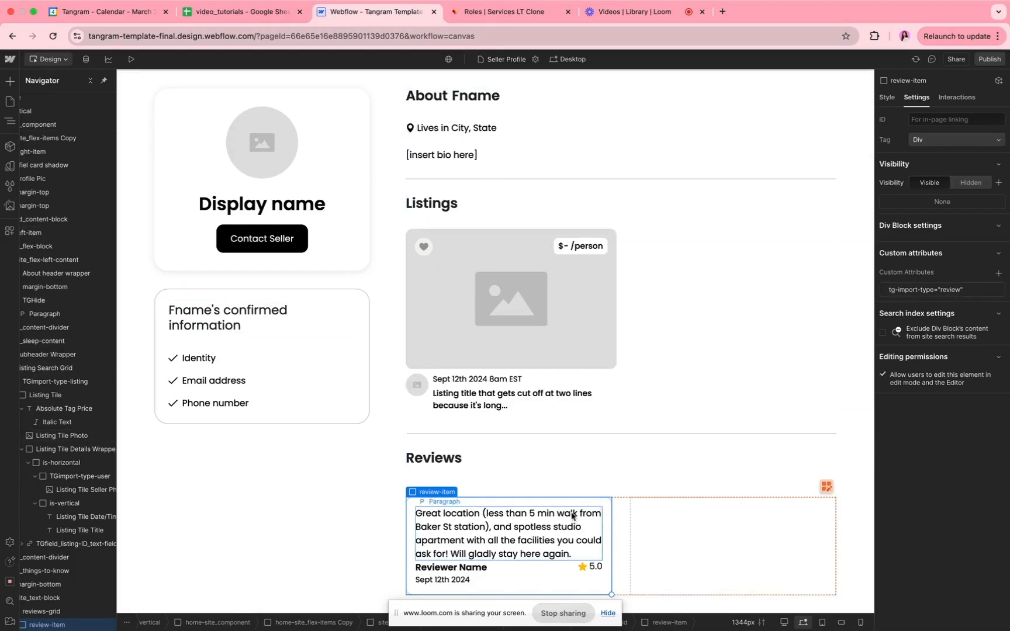
click(472, 530)
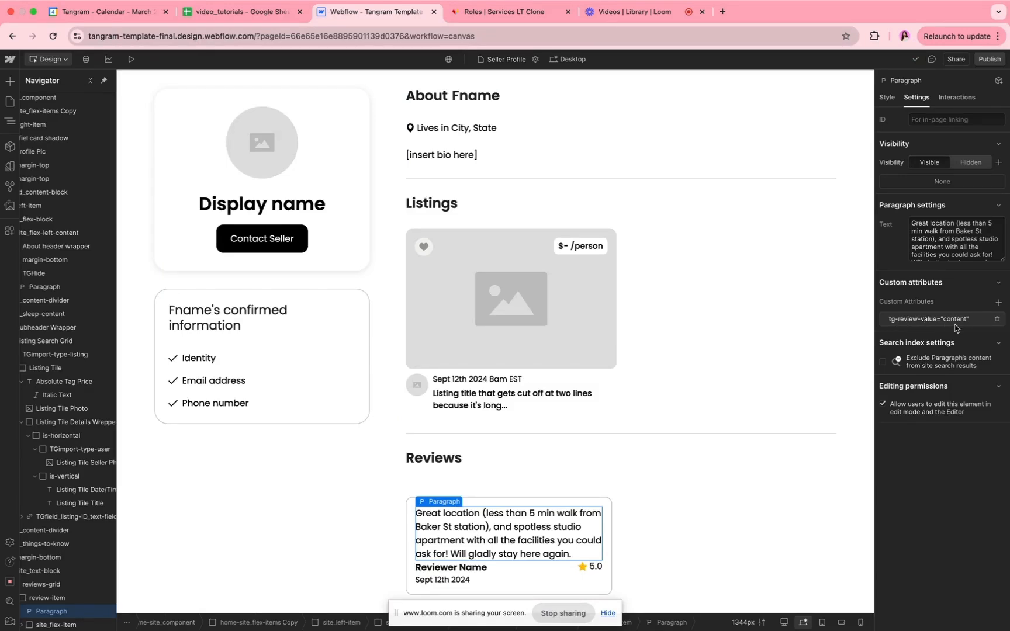
click(454, 570)
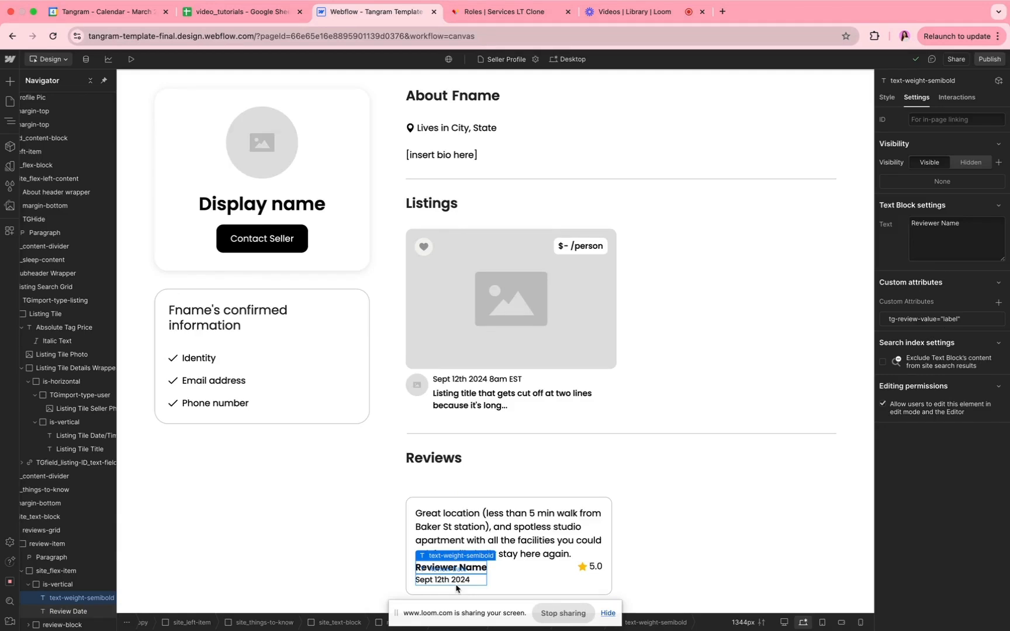
click(452, 585)
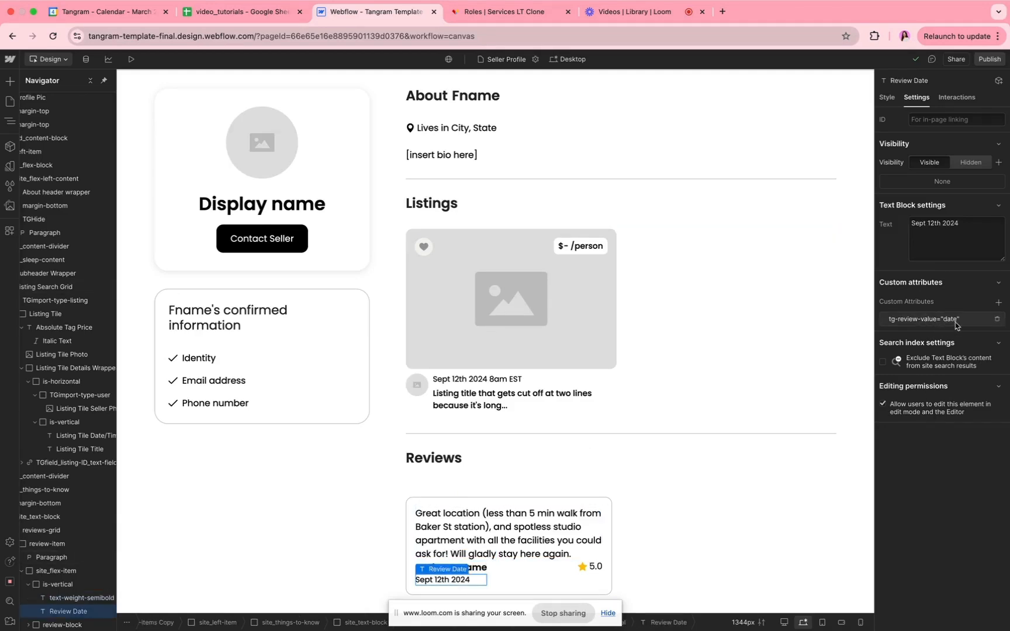
click(599, 567)
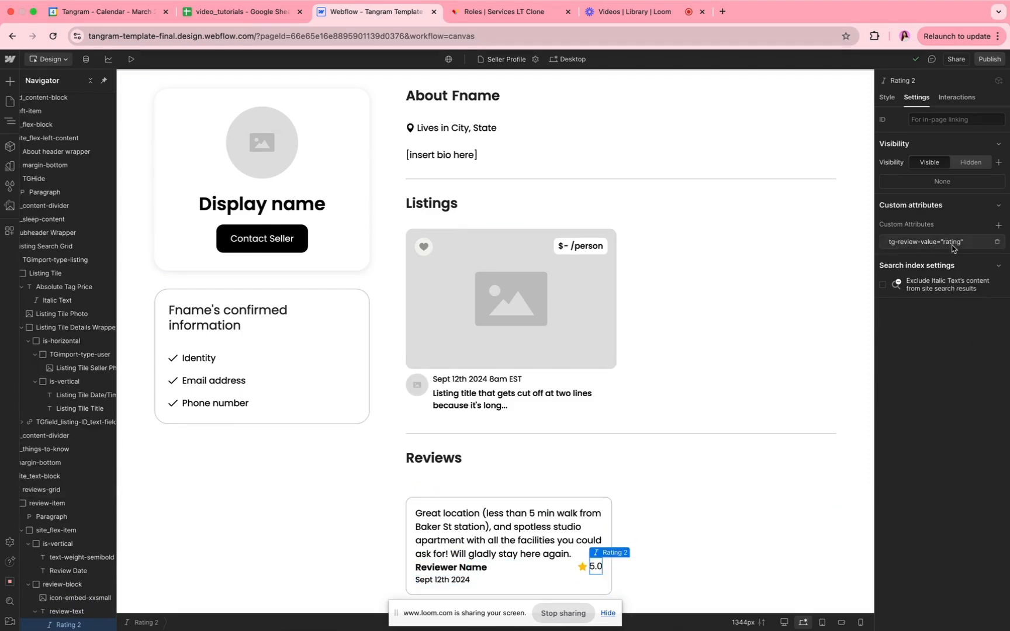
scroll(410, 367, up, 2)
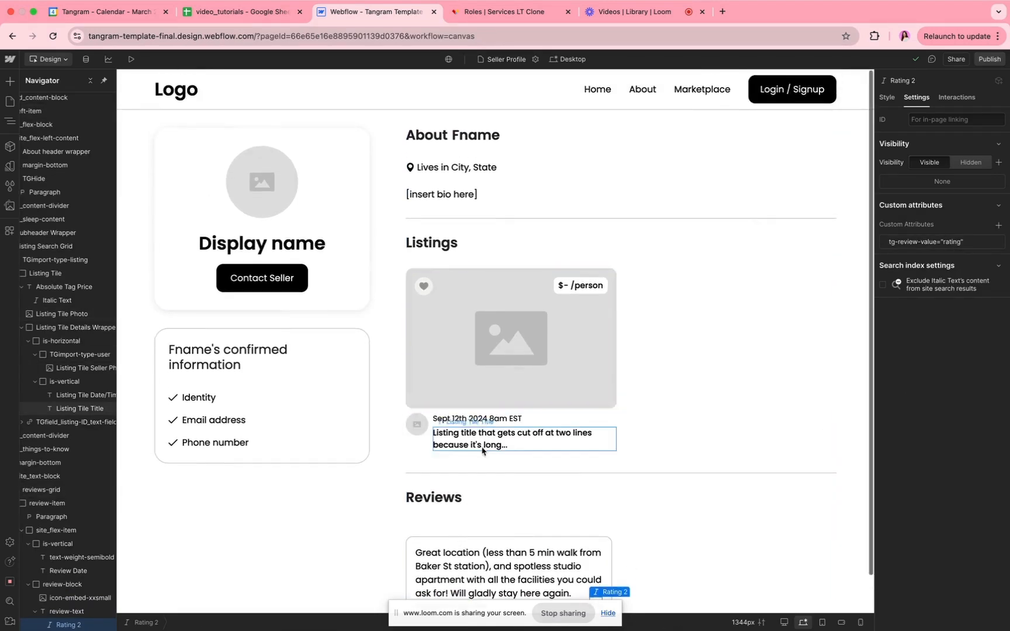